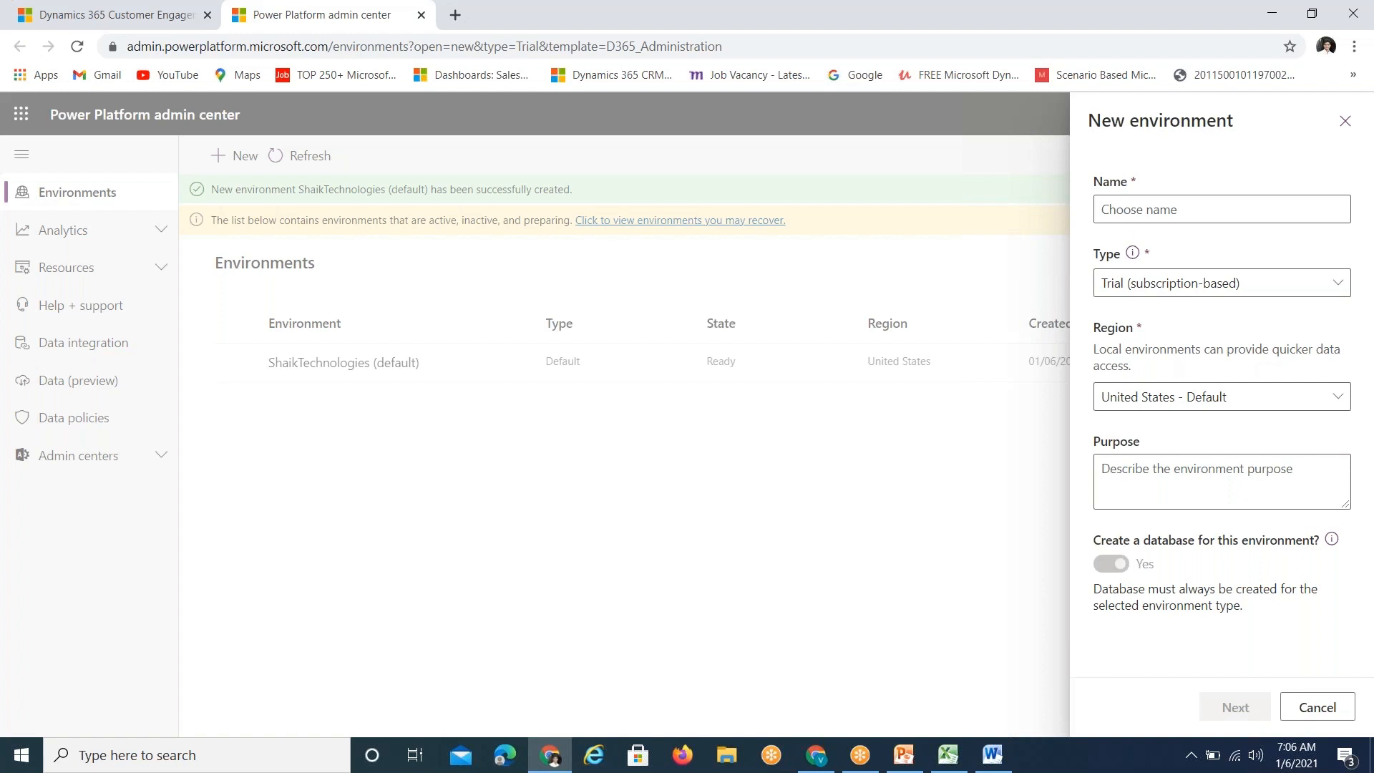
Check the Dynamics 365 Customer Engagement Plan sign-up confirmation page, and return to the Power Platform admin center.
left_click(879, 753)
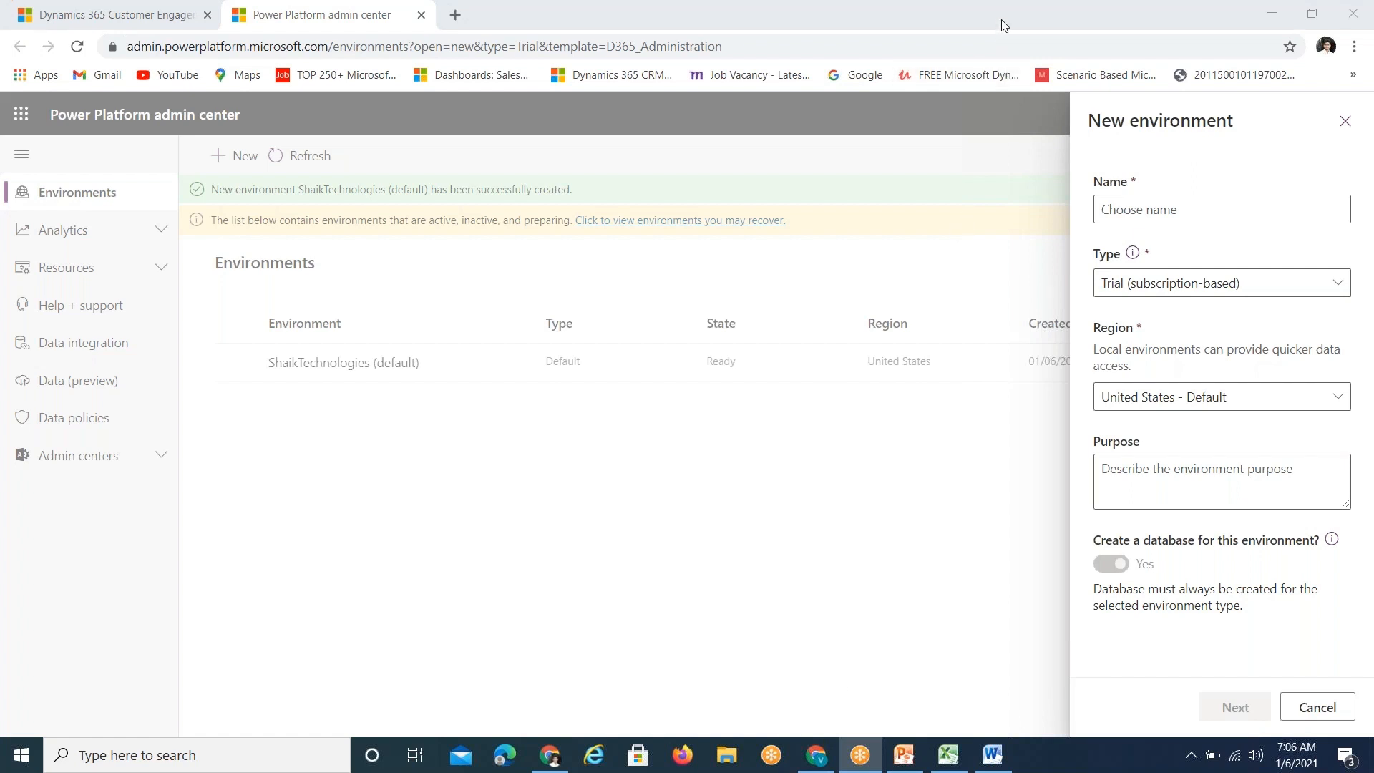
left_click(180, 10)
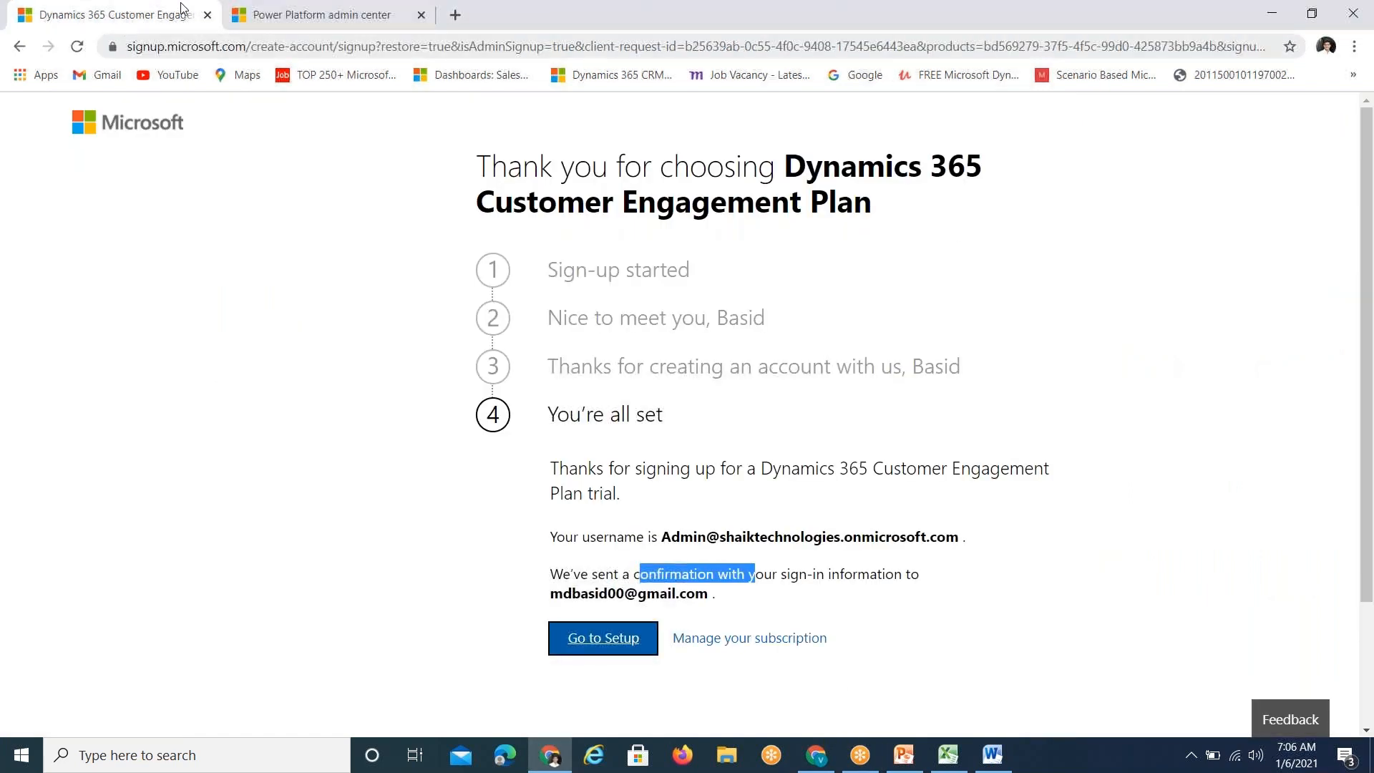
left_click(1241, 256)
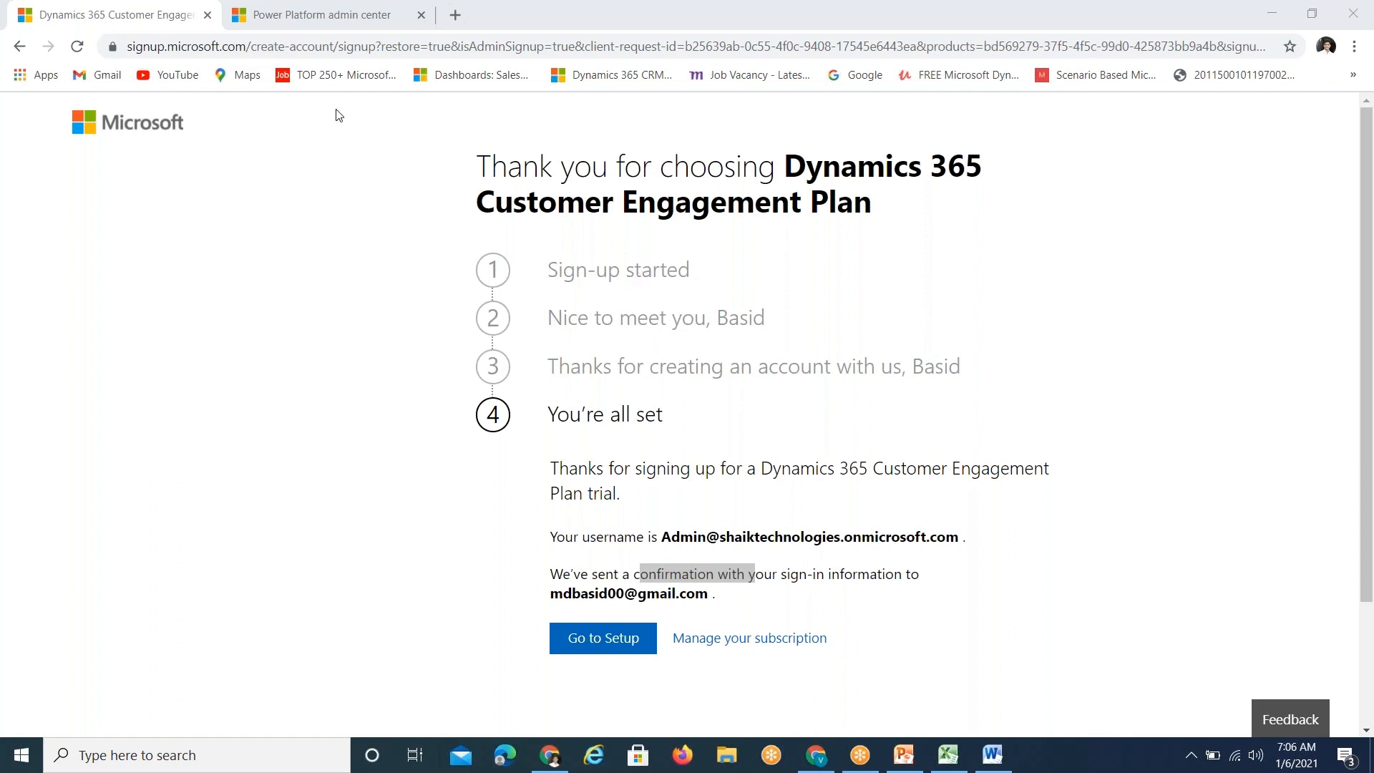
left_click(300, 10)
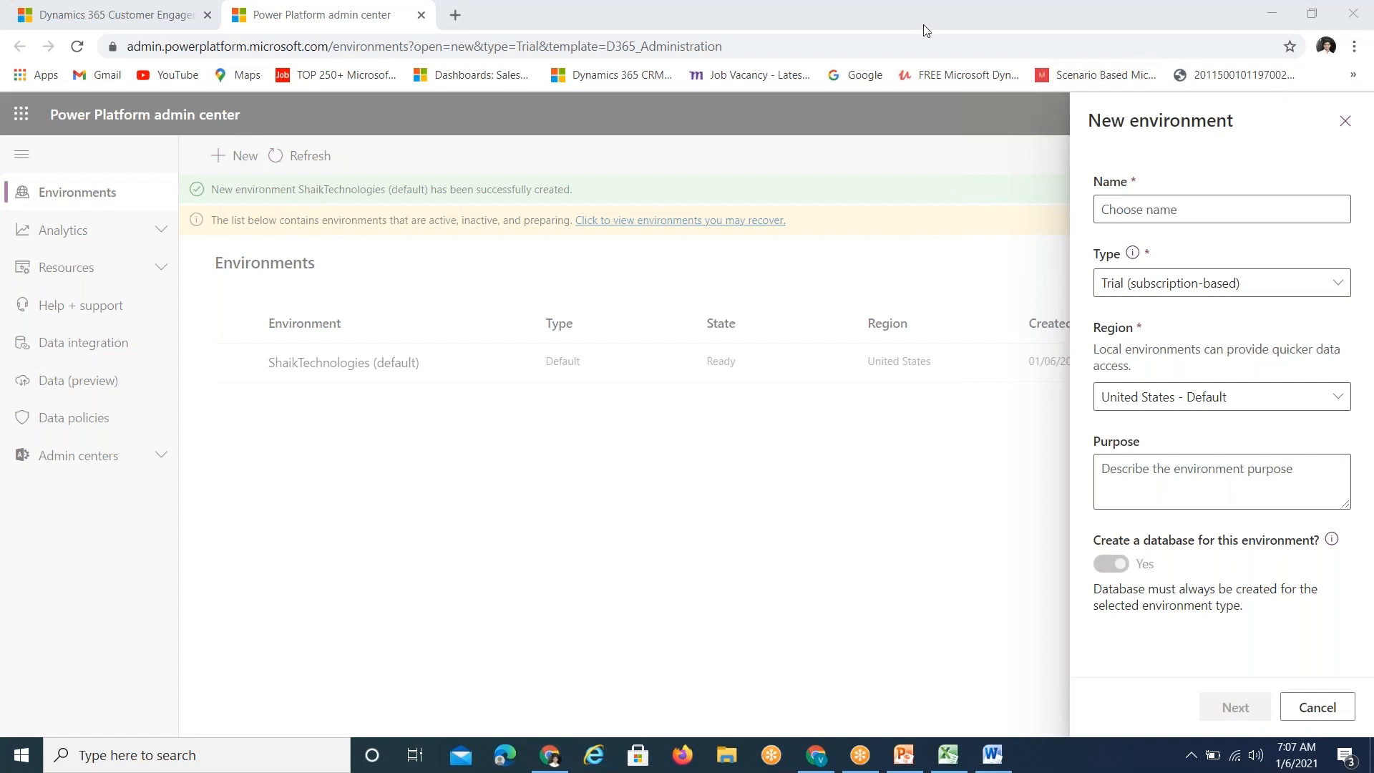
Close the new environment form and refresh the environments list.
left_click(1344, 121)
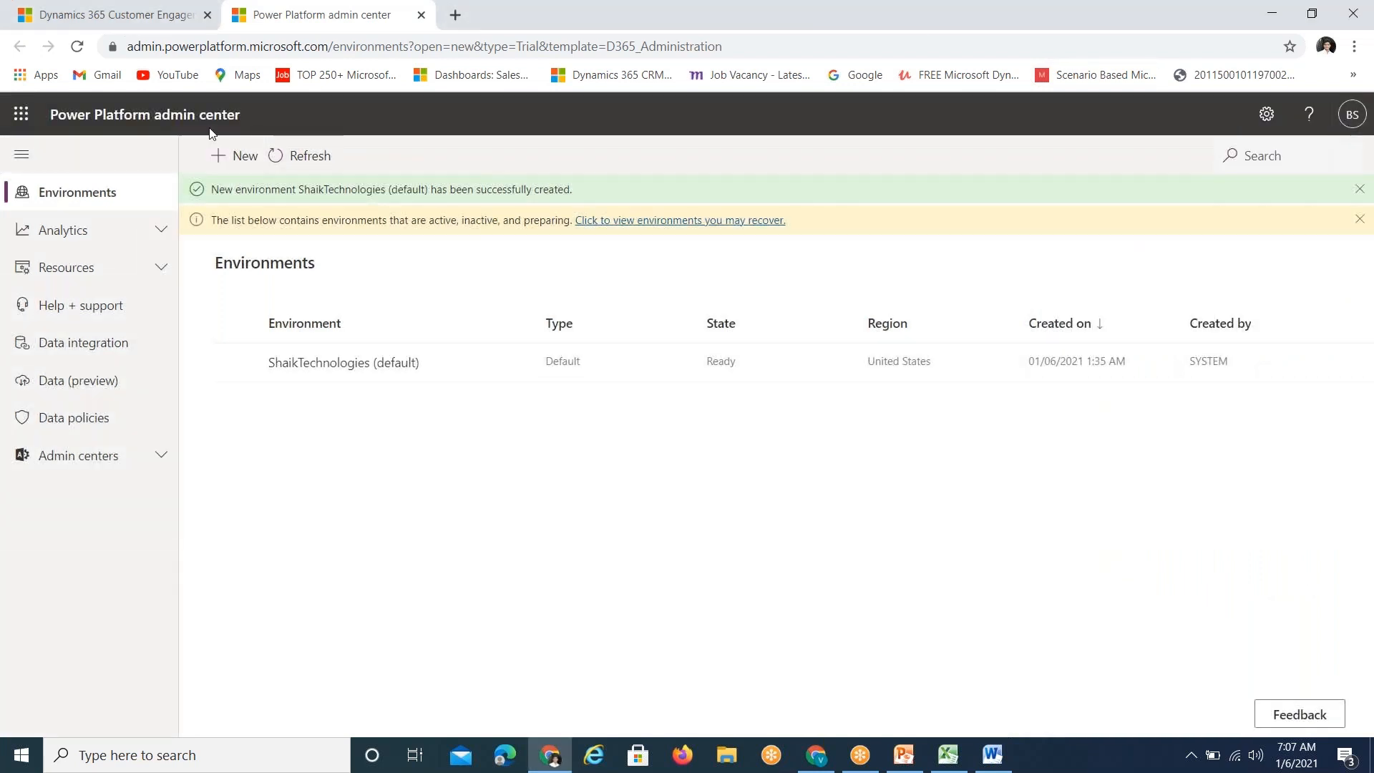
left_click_drag(244, 115, 51, 112)
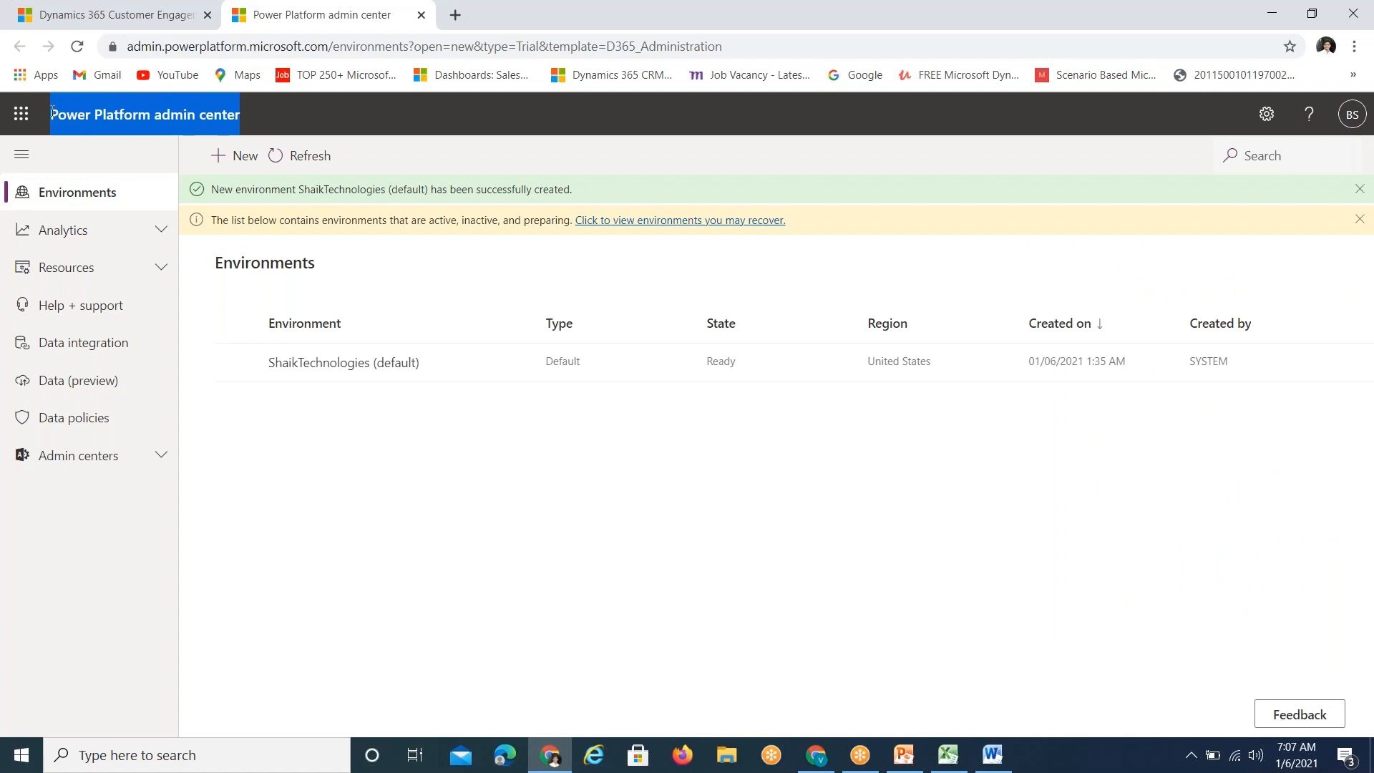
left_click(308, 155)
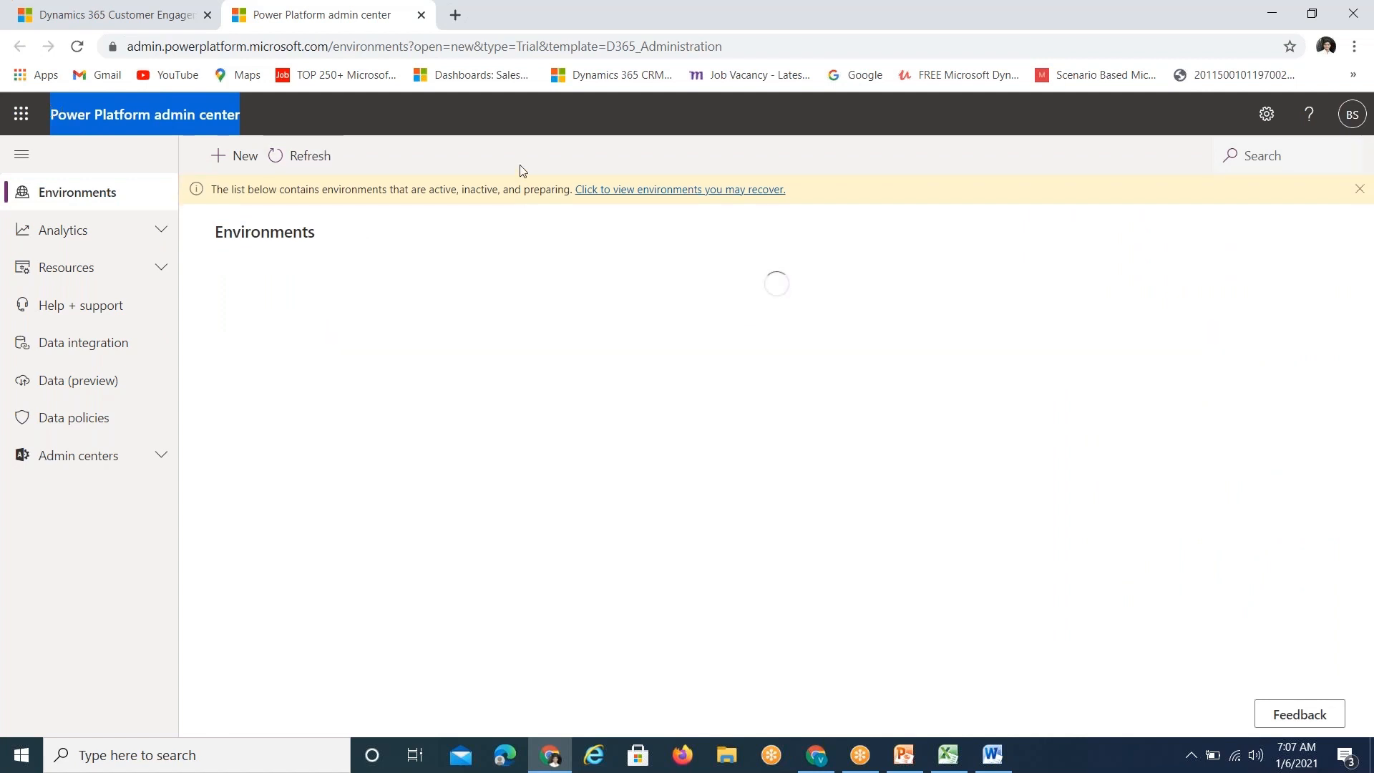
left_click(280, 163)
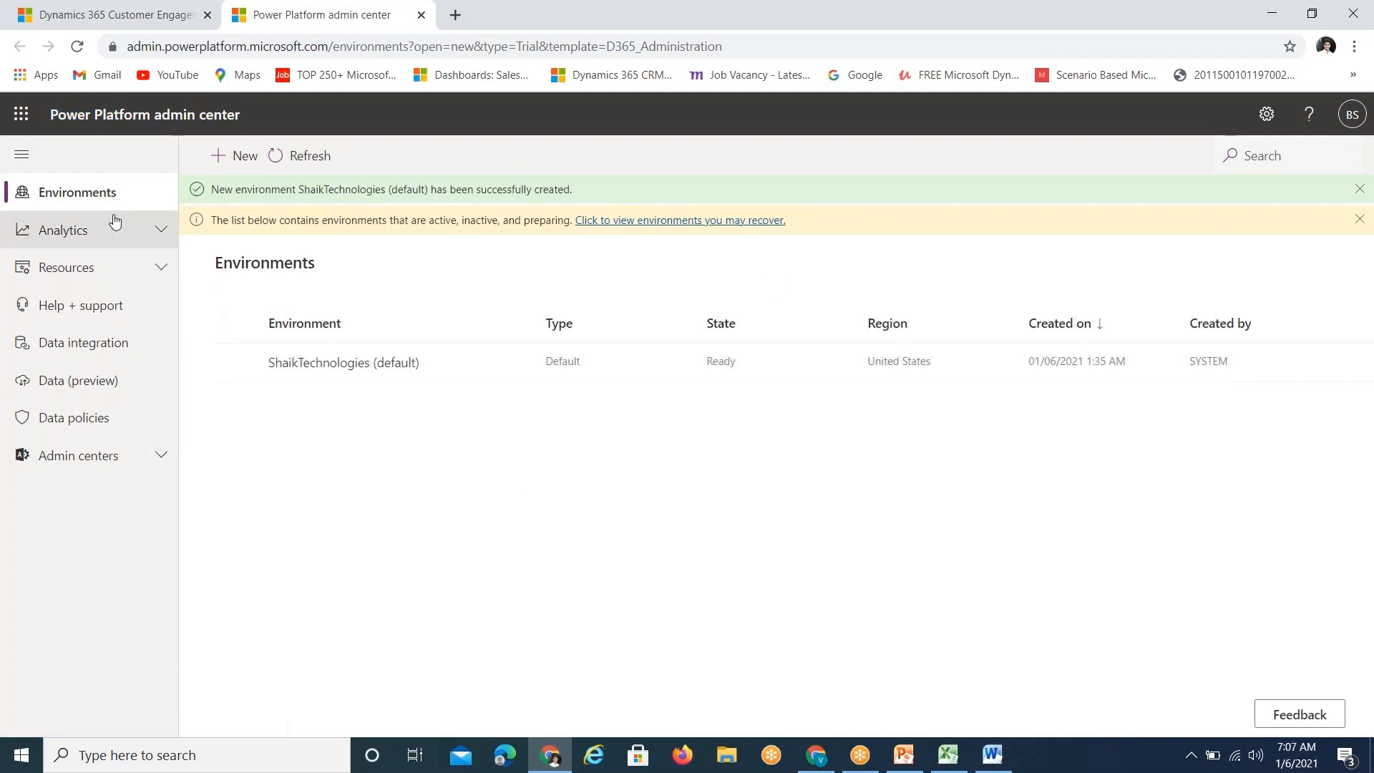
Look through the Analytics, Resources and Admin centers sections of the navigation, leaving them collapsed.
left_click(115, 274)
left_click(136, 237)
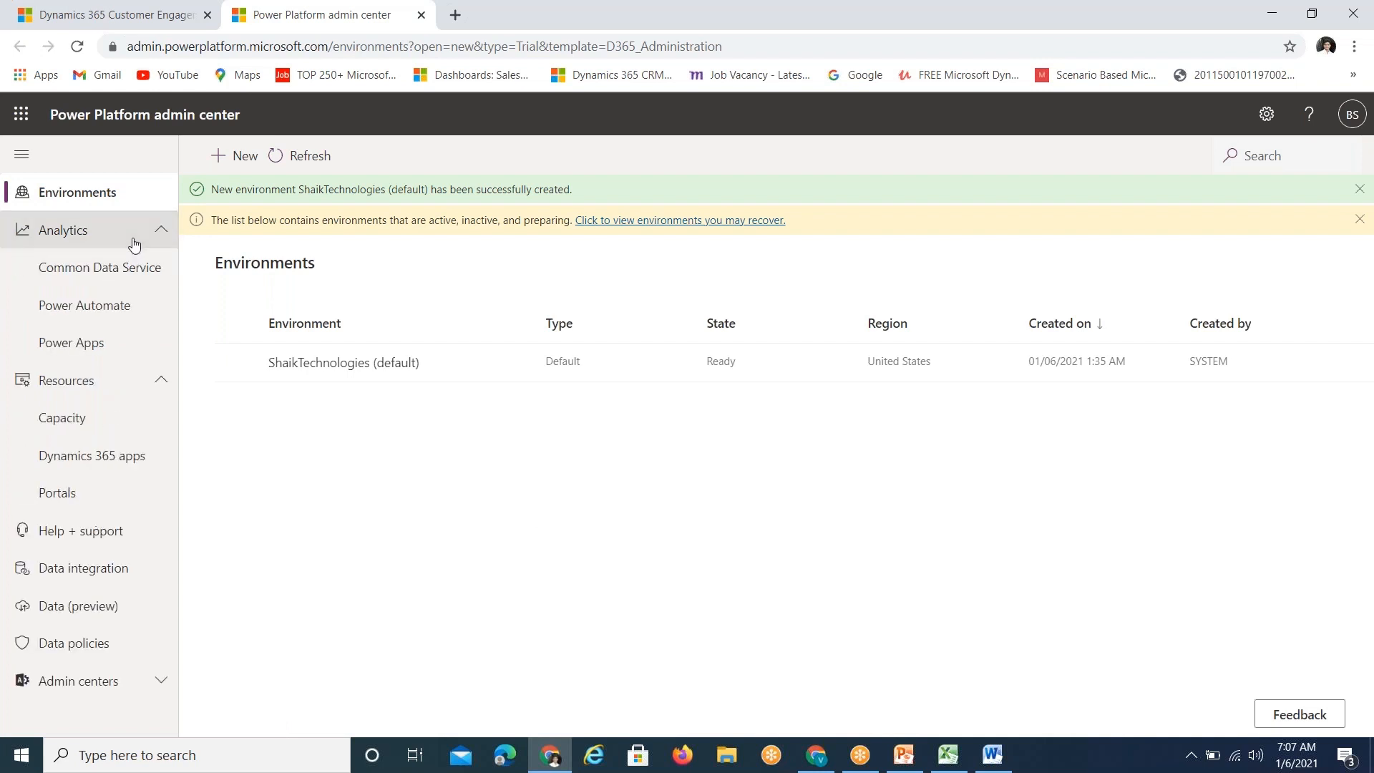
left_click(135, 238)
left_click(140, 274)
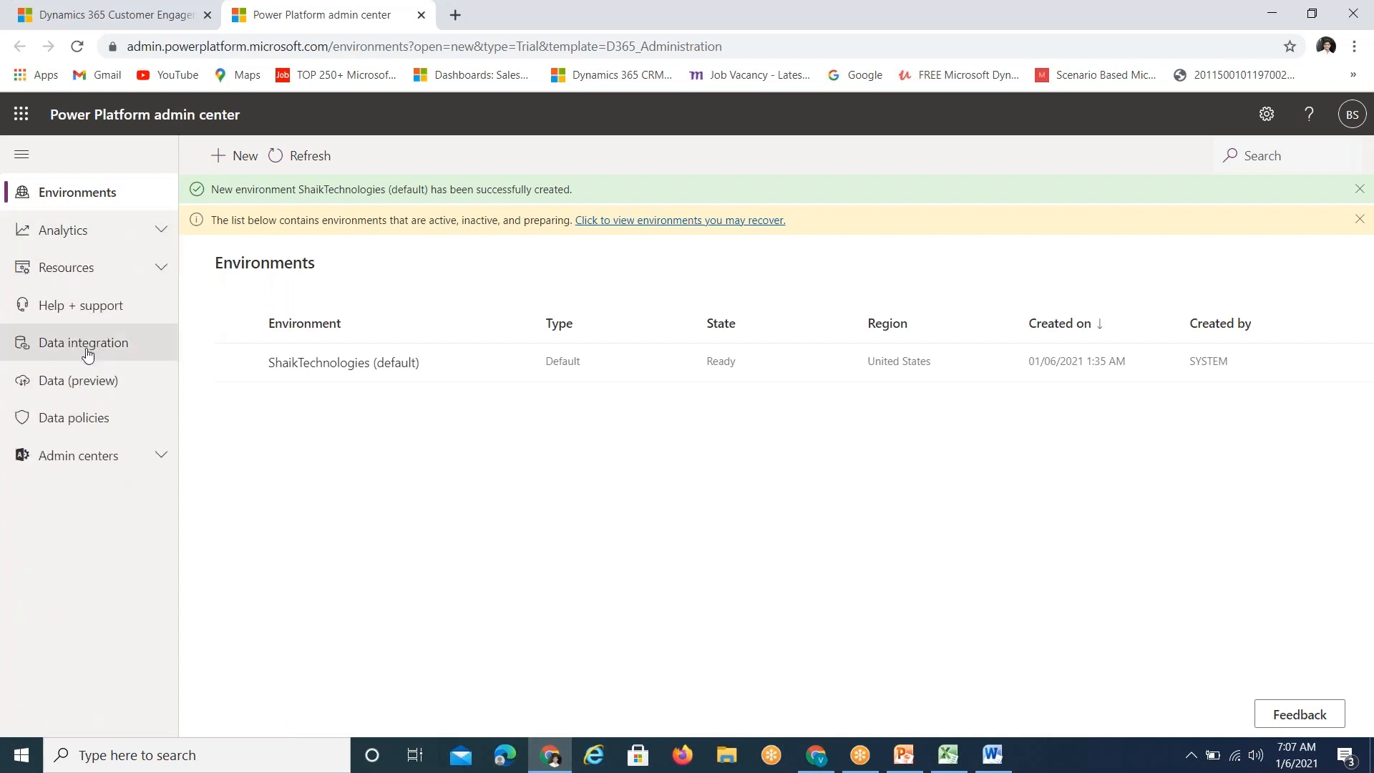
left_click(134, 453)
left_click(133, 453)
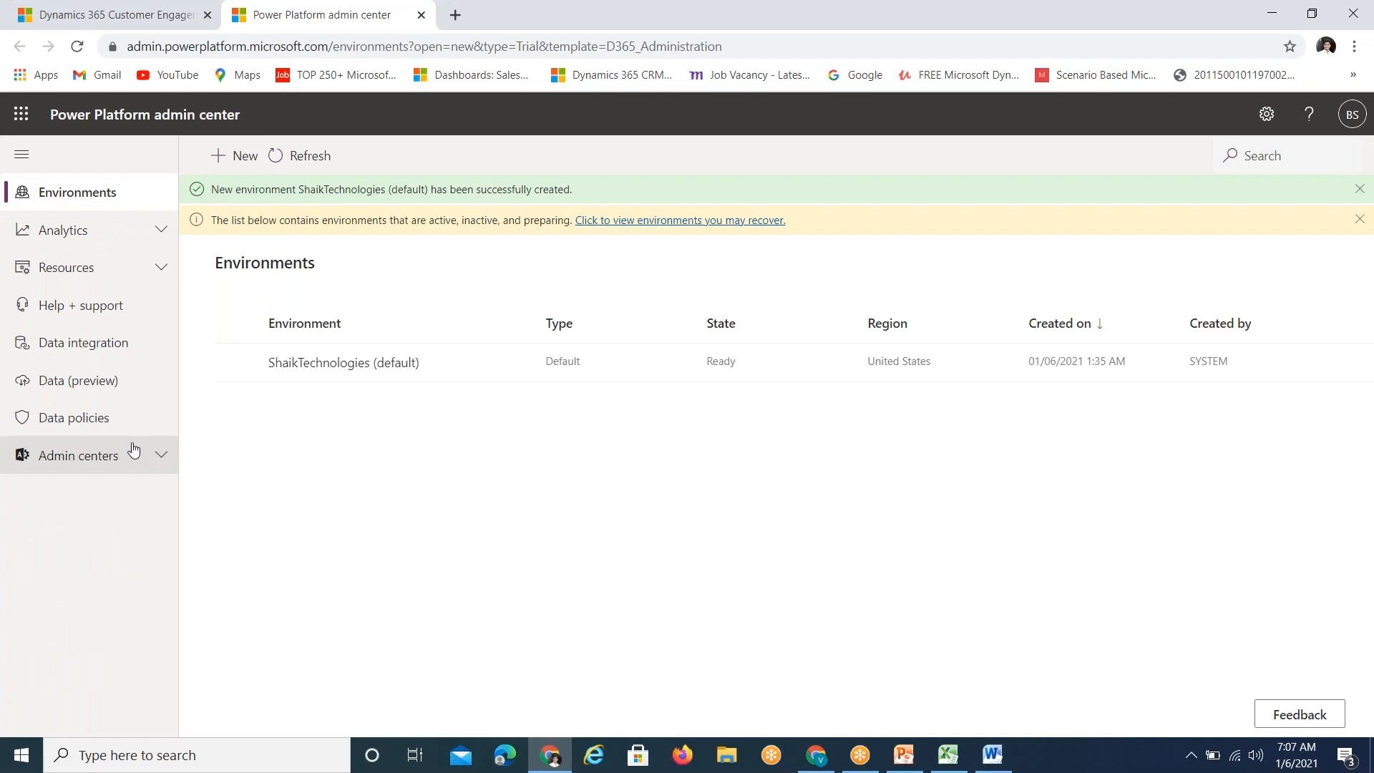
View the signed-in account's name and username in the account details, and close them.
left_click(1254, 126)
left_click(1362, 126)
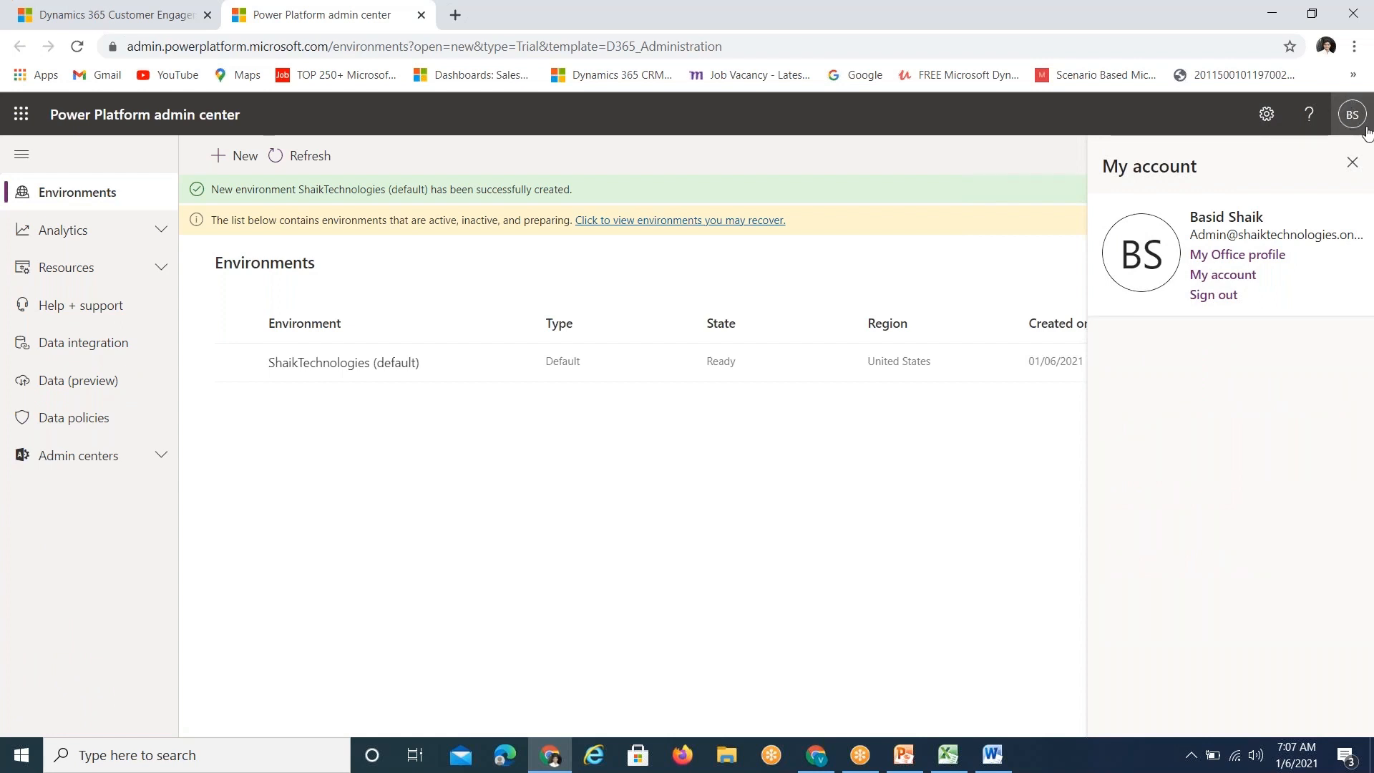
left_click_drag(1267, 217, 1355, 235)
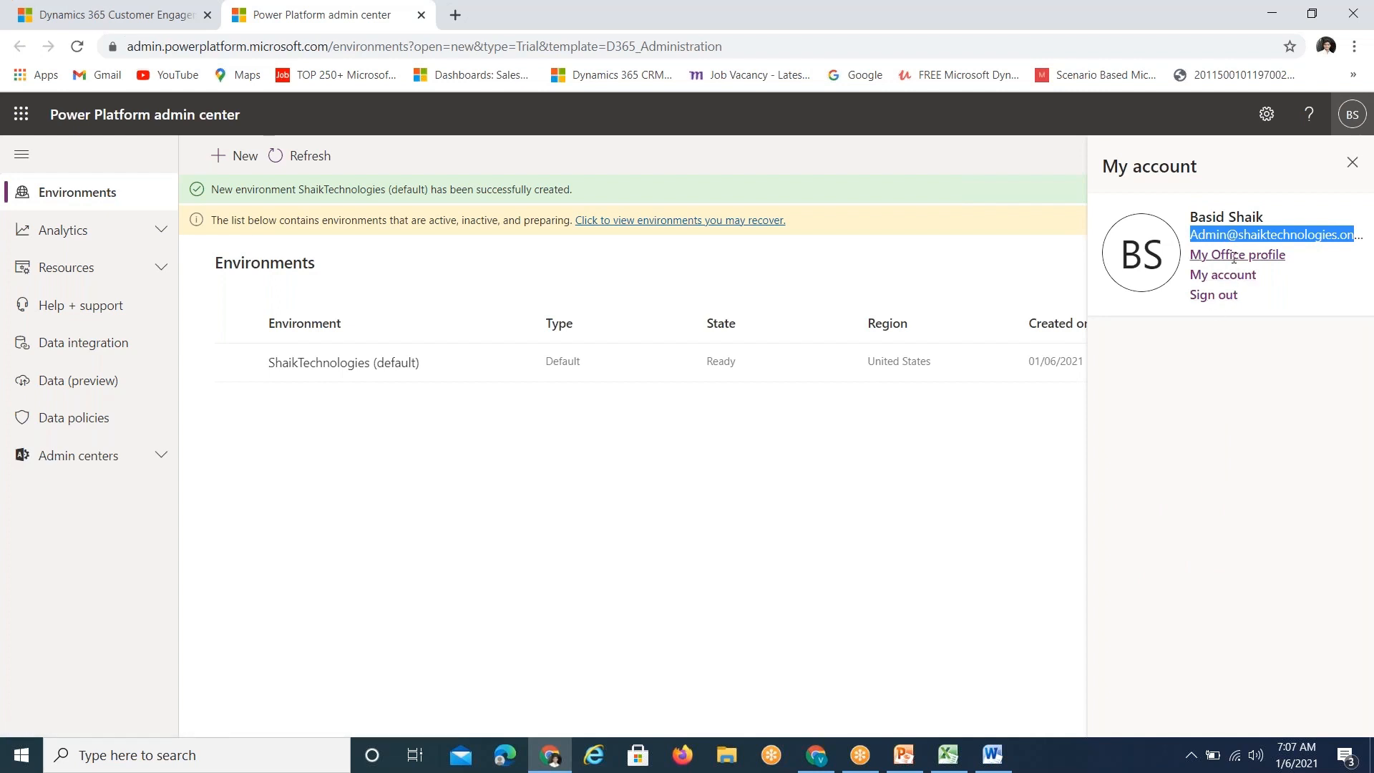
left_click(1352, 163)
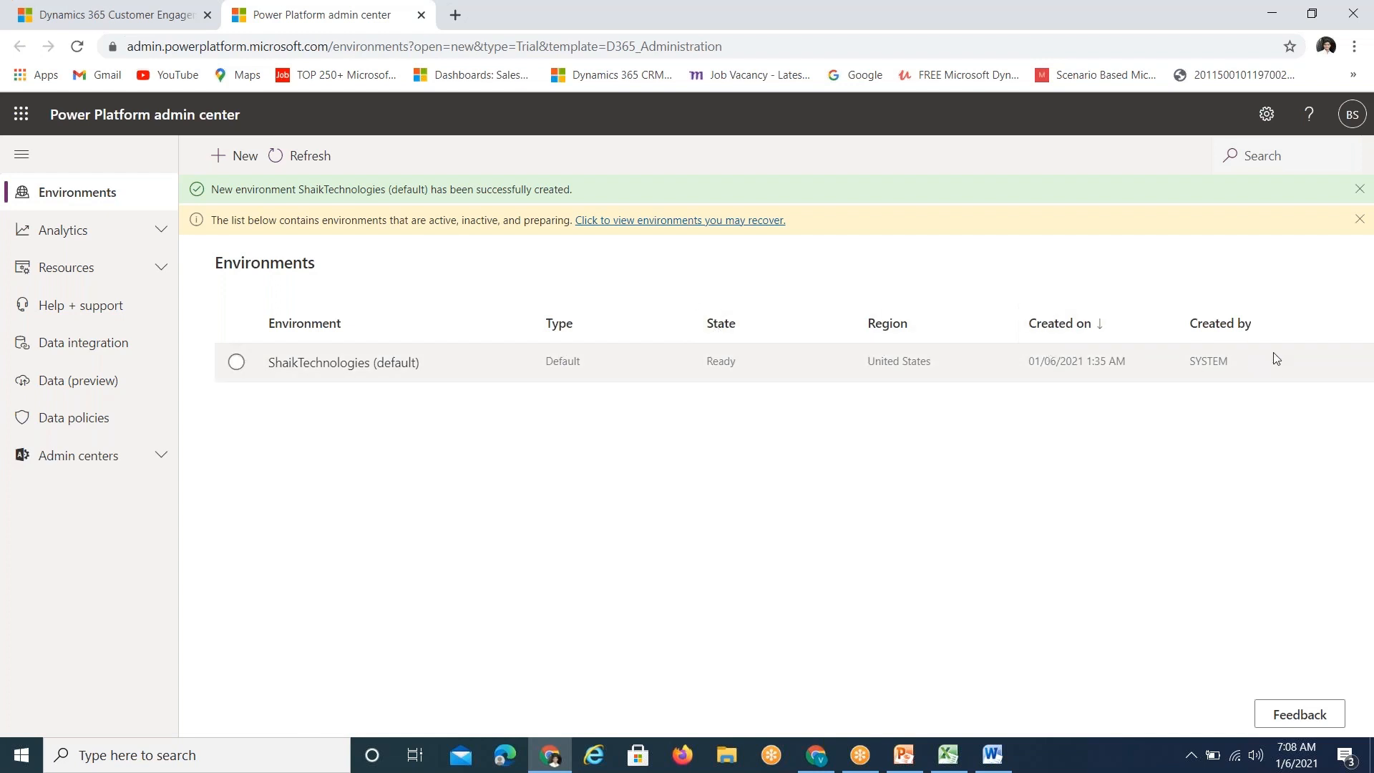
Start a new environment and name it "Development ENvironment".
left_click(229, 158)
left_click(1181, 209)
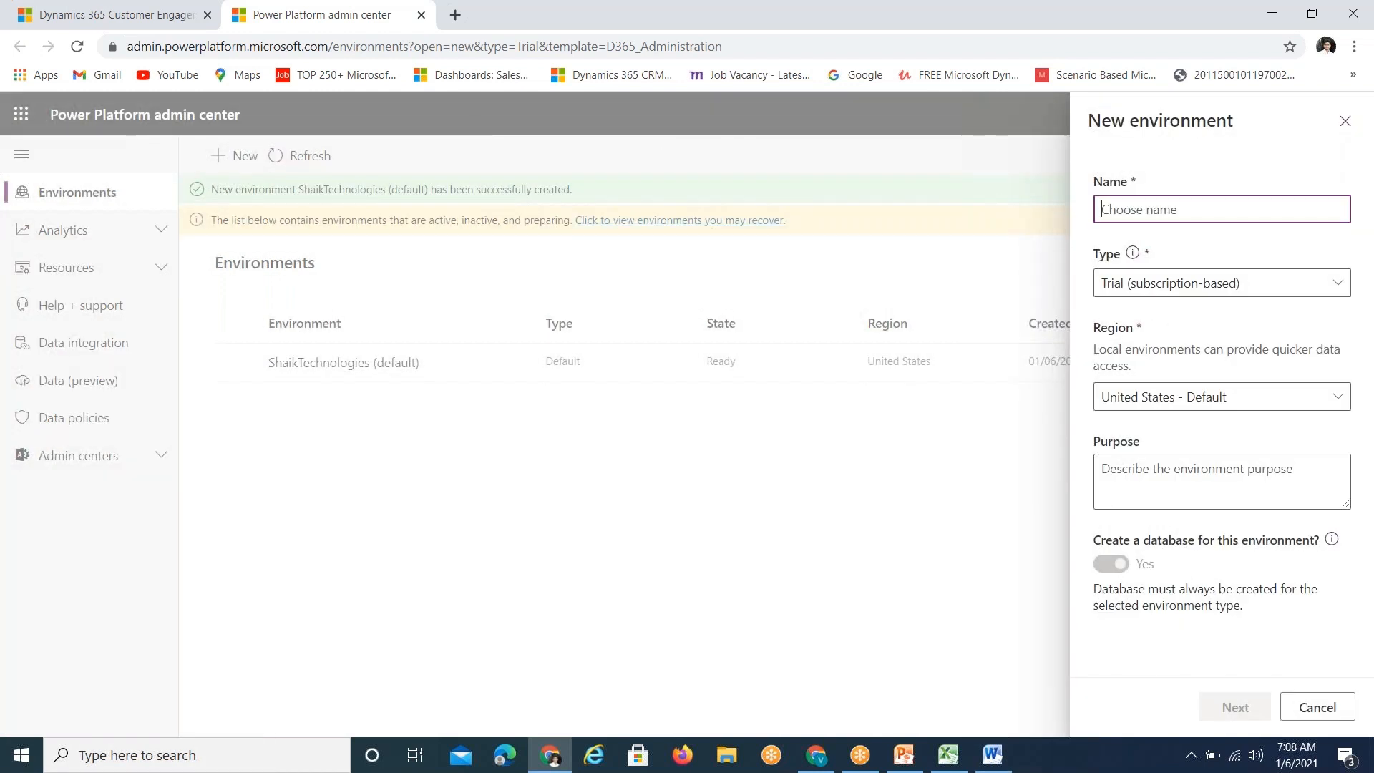
type("Developmen")
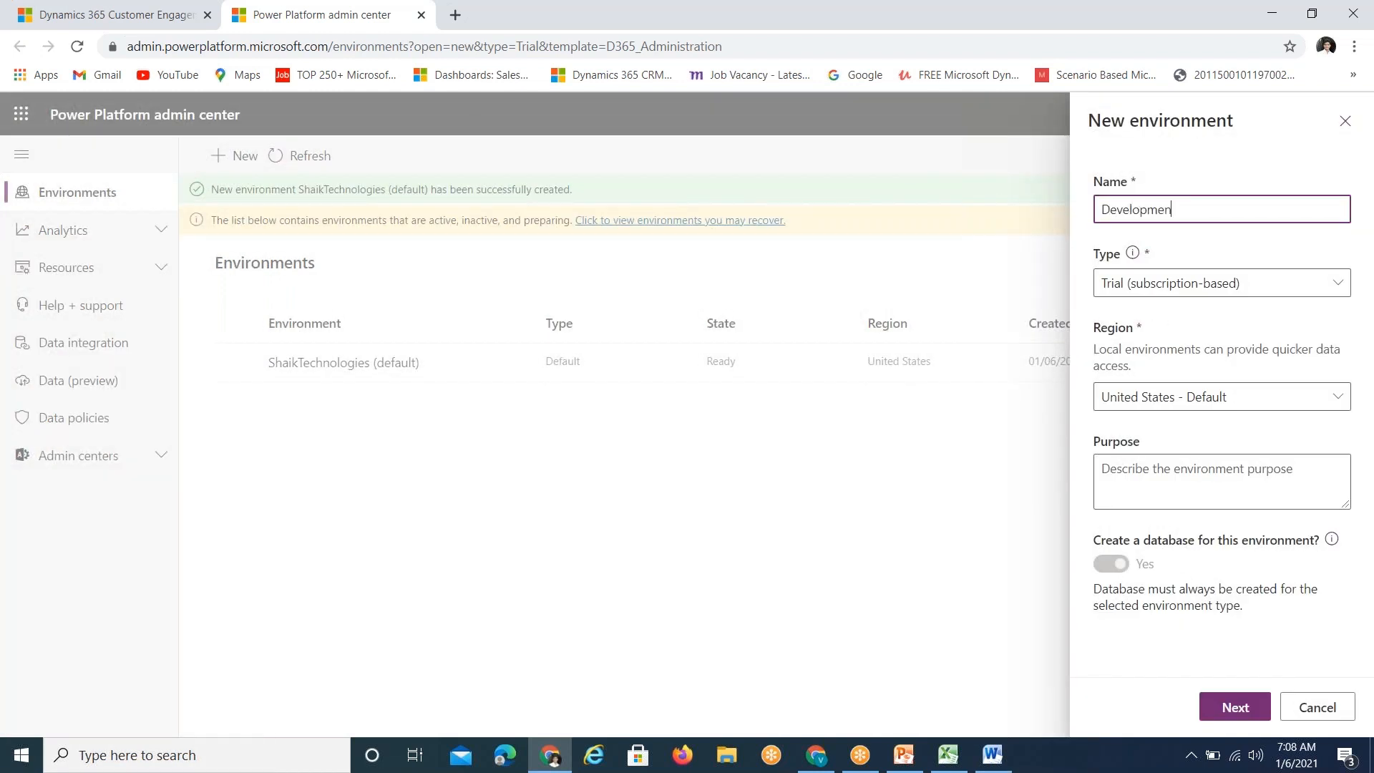
type("t ENvirom")
key("BackSpace")
type("onemnt")
left_click(1240, 209)
key("BackSpace")
key("BackSpace")
type("men")
key("BackSpace")
key("BackSpace")
key("BackSpace")
type("ment")
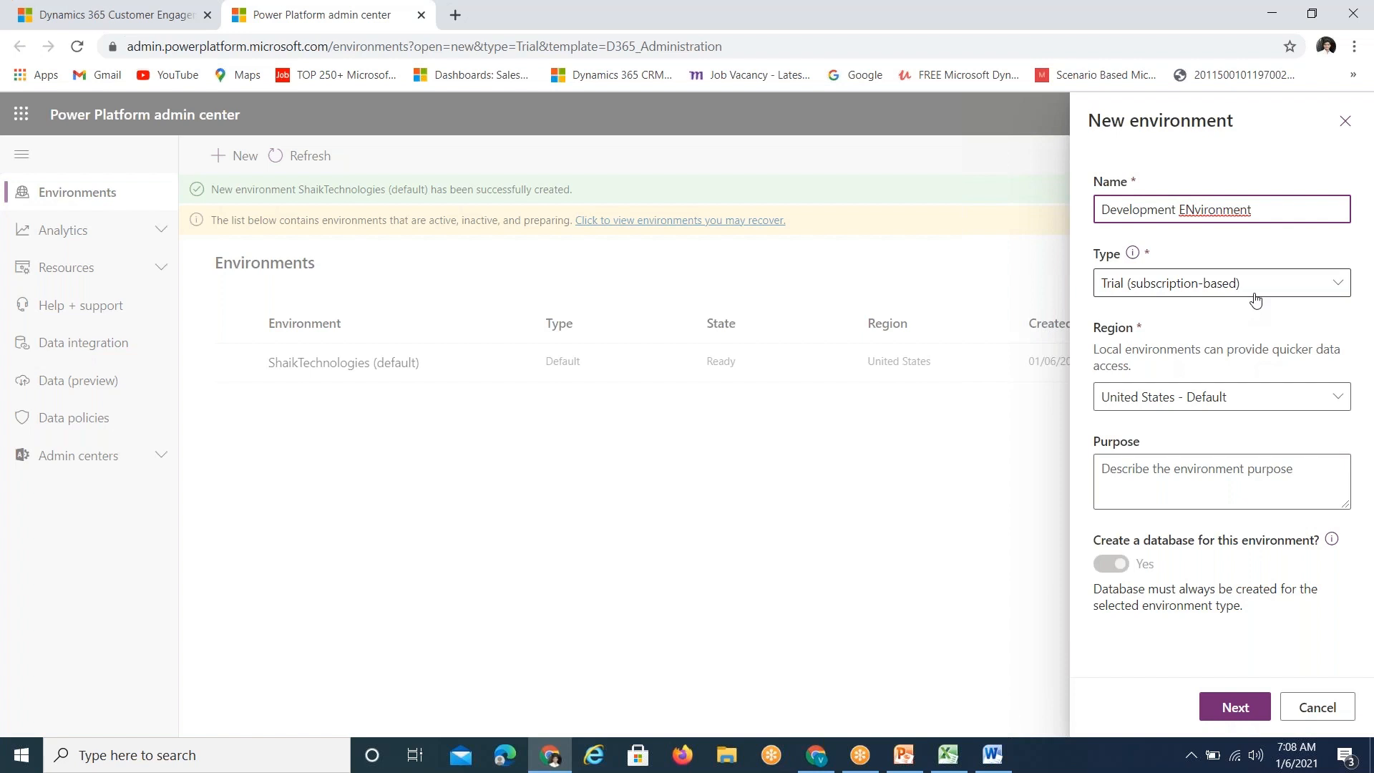
Choose Trial (subscription-based) as the environment type and keep the region at United States - Default.
left_click(1148, 256)
left_click(1263, 286)
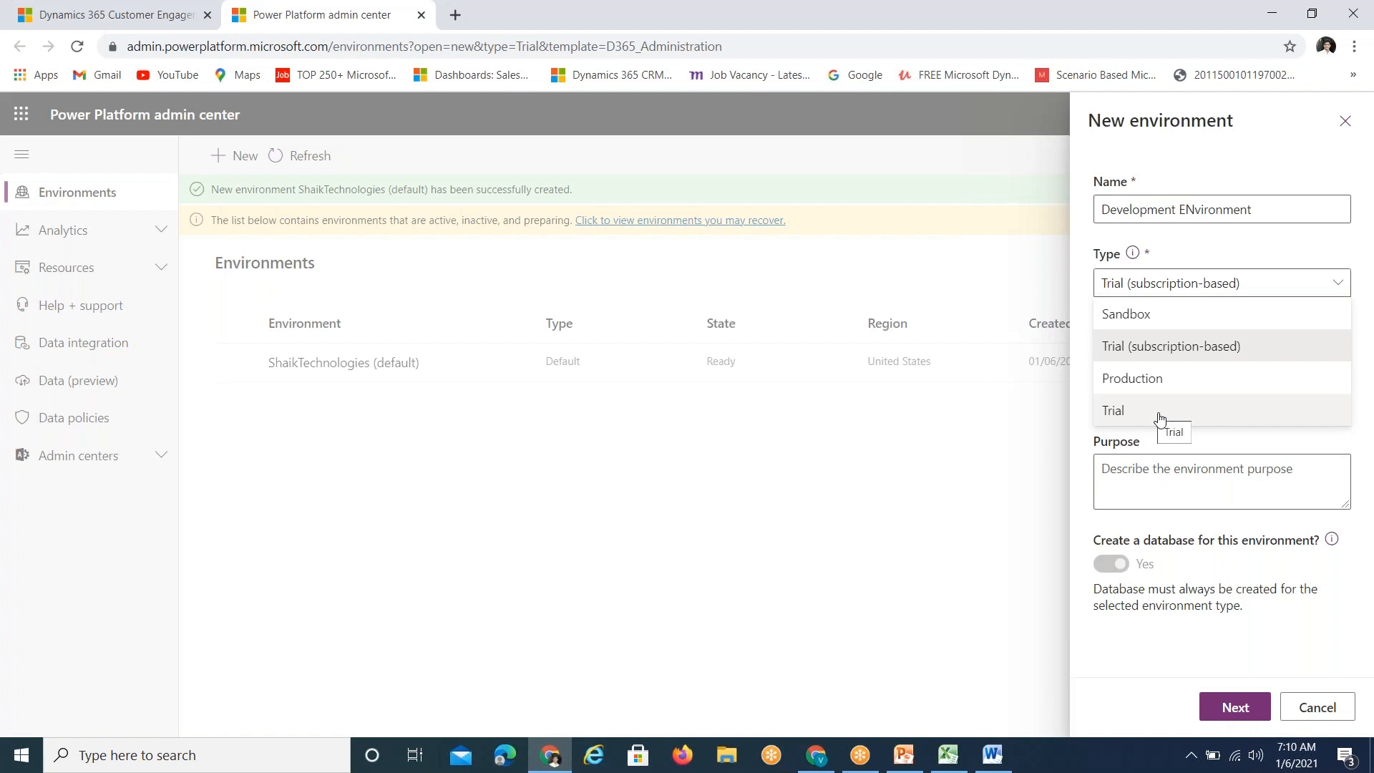
left_click(1182, 347)
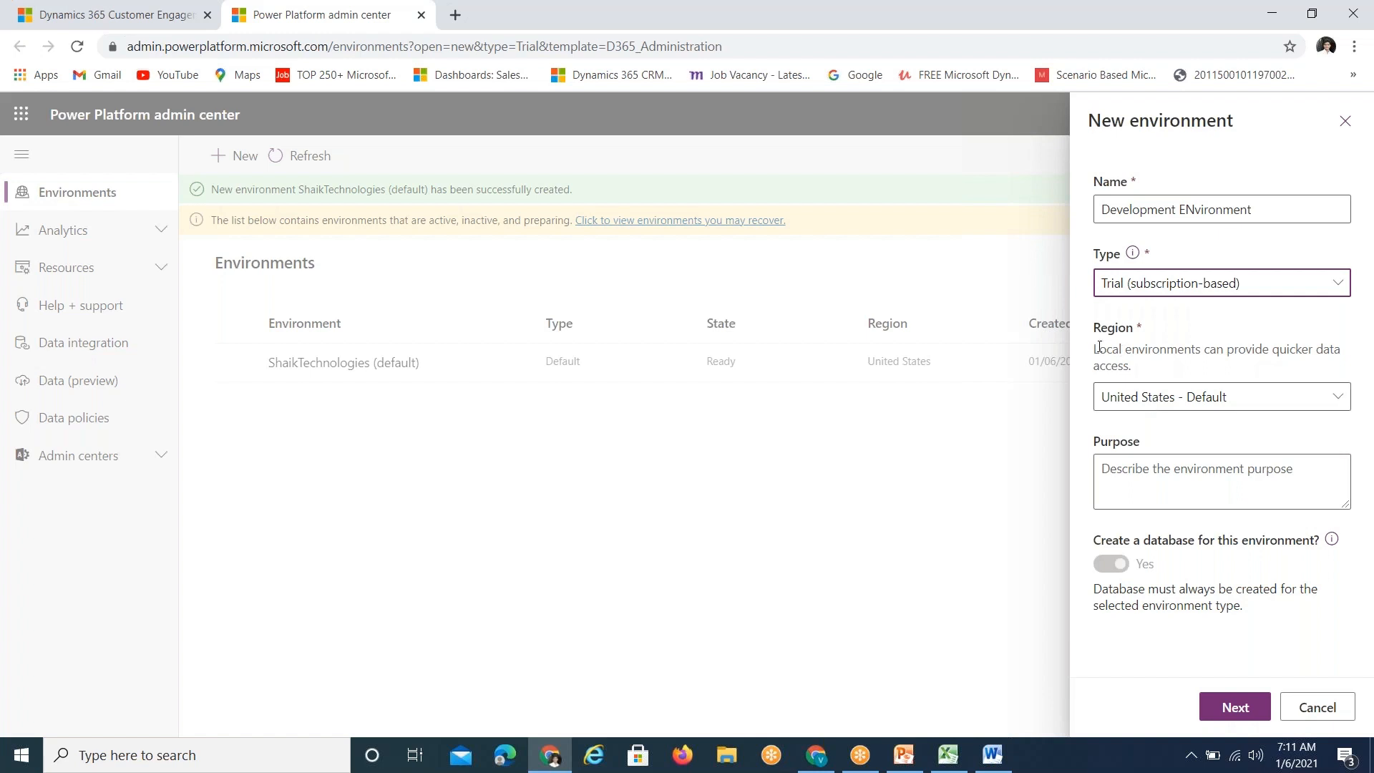
left_click_drag(1100, 348, 1254, 353)
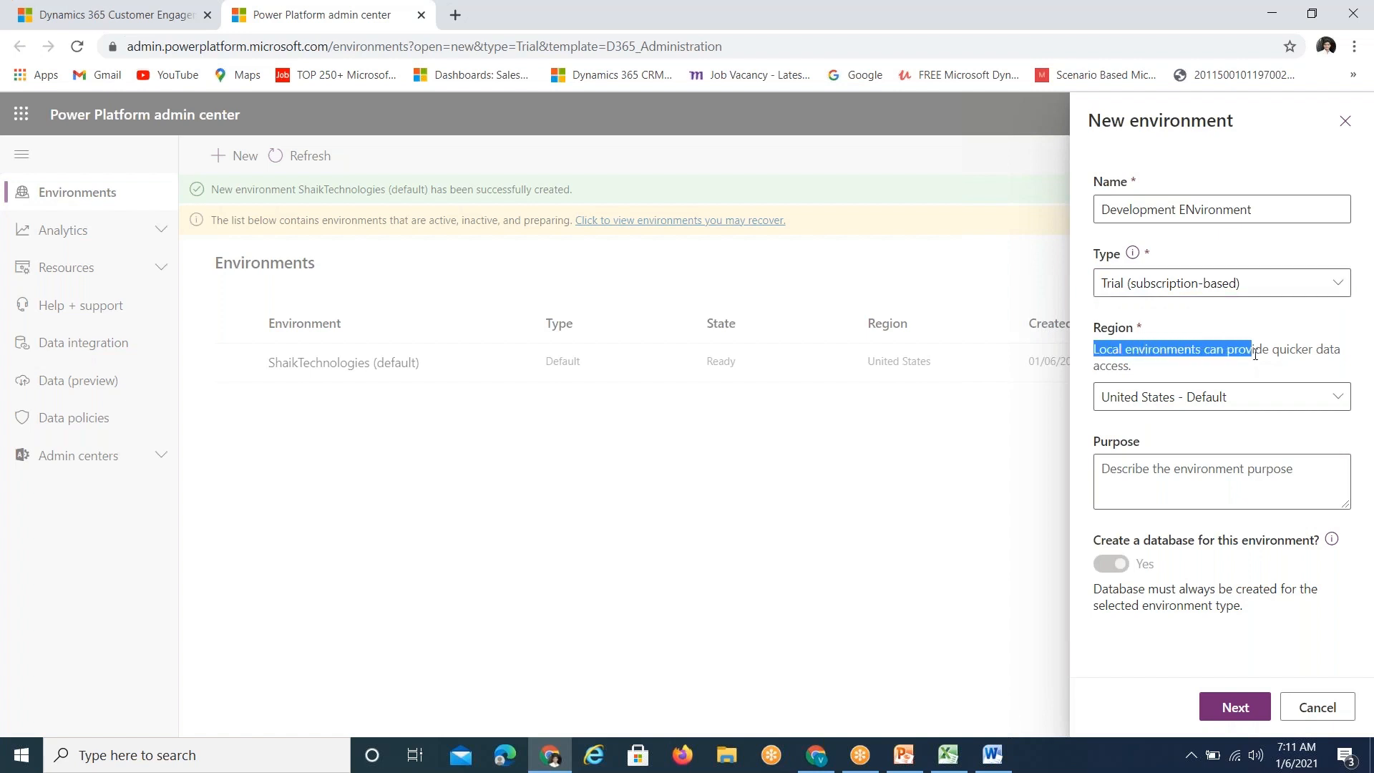
left_click(1175, 365)
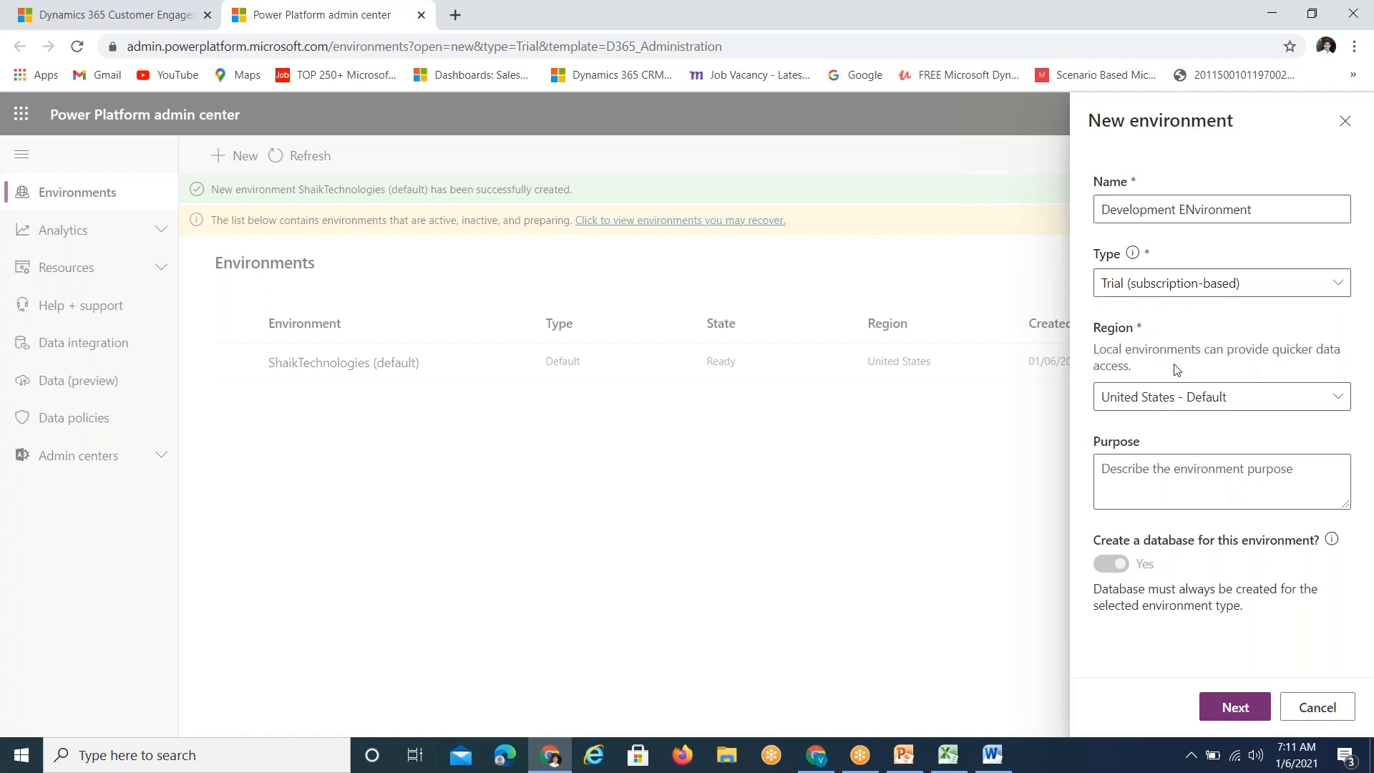
left_click(1264, 410)
left_click(1264, 410)
Describe the environment's purpose as "To Develop business apps".
left_click(1134, 487)
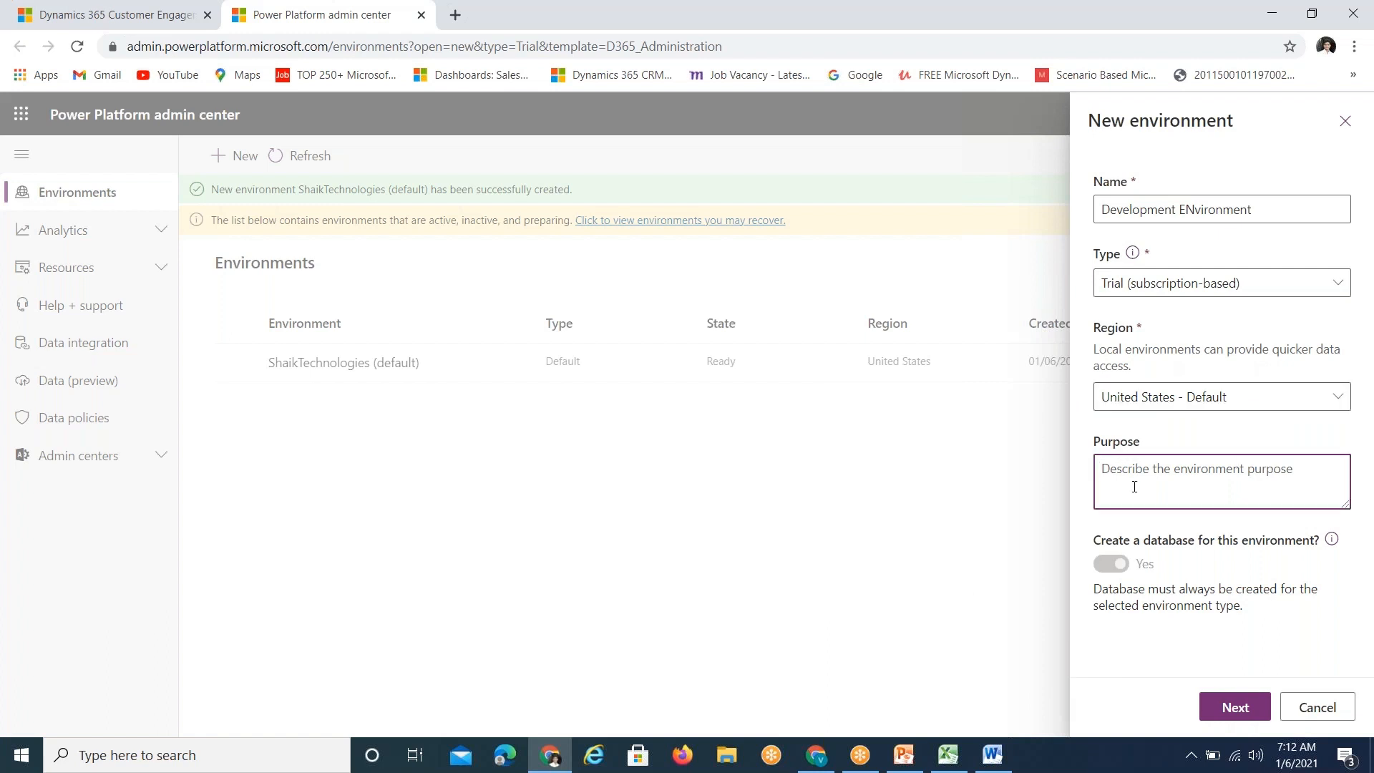
type("To Developm")
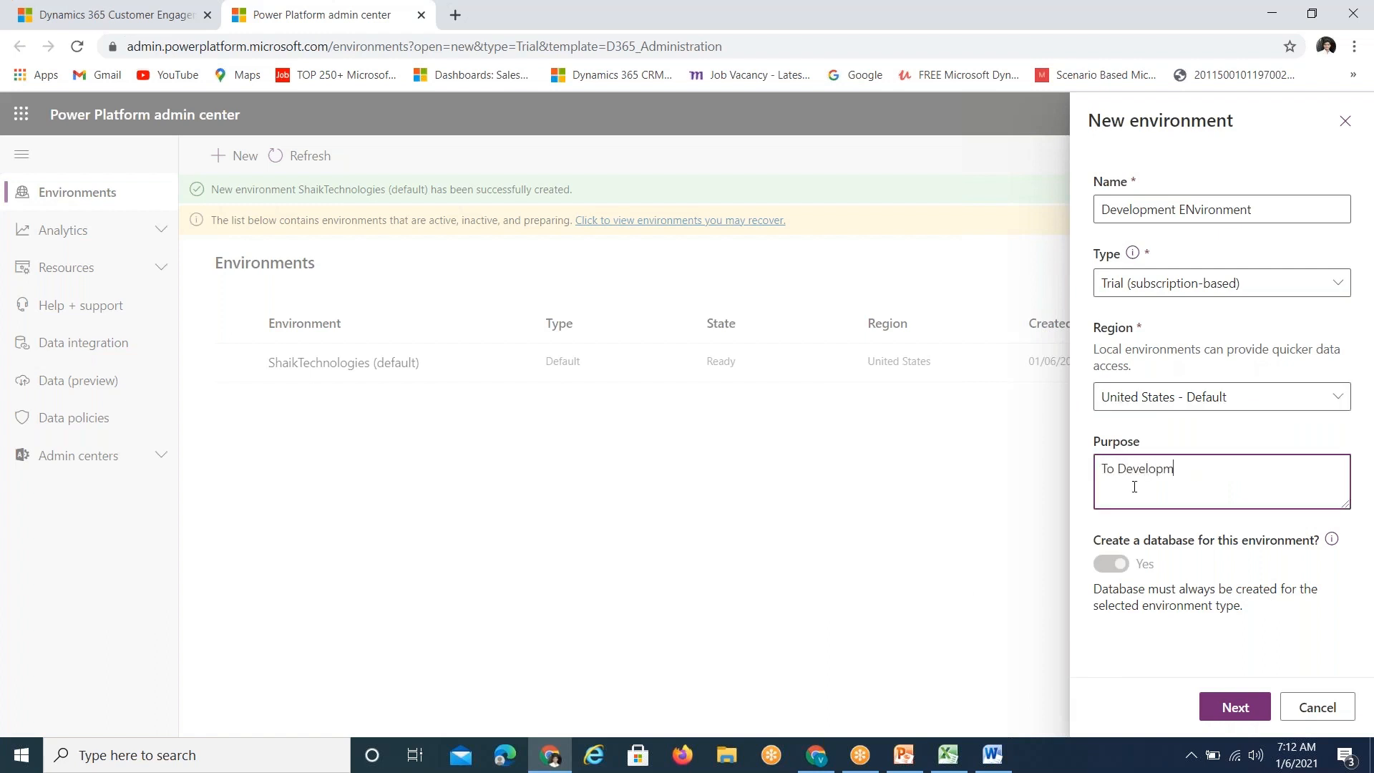
key("BackSpace")
type("a")
key("BackSpace")
type("business apps")
Review the database creation requirement for the environment and continue to the database settings.
left_click(1316, 545)
left_click_drag(1315, 541, 1093, 549)
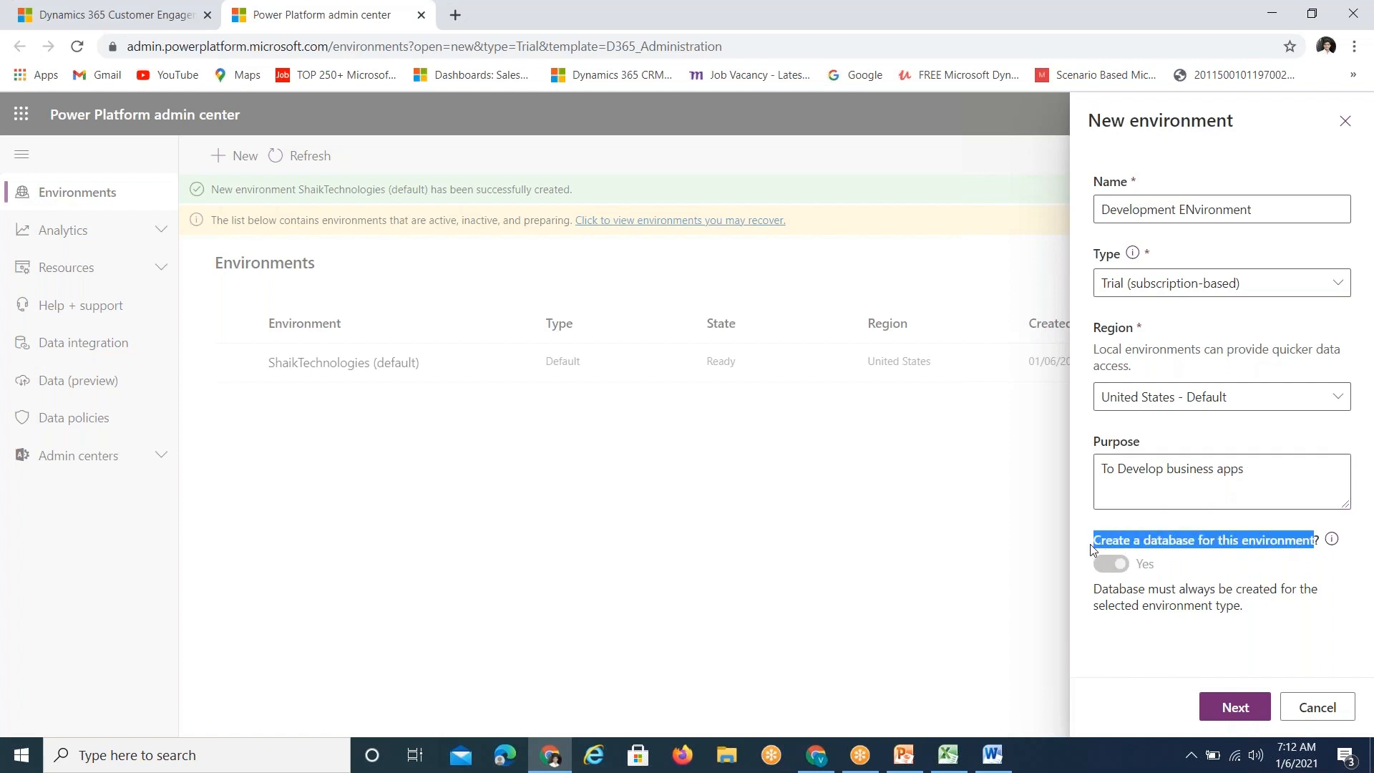
left_click_drag(1091, 604, 1239, 590)
left_click(1088, 605)
triple_click(1181, 605)
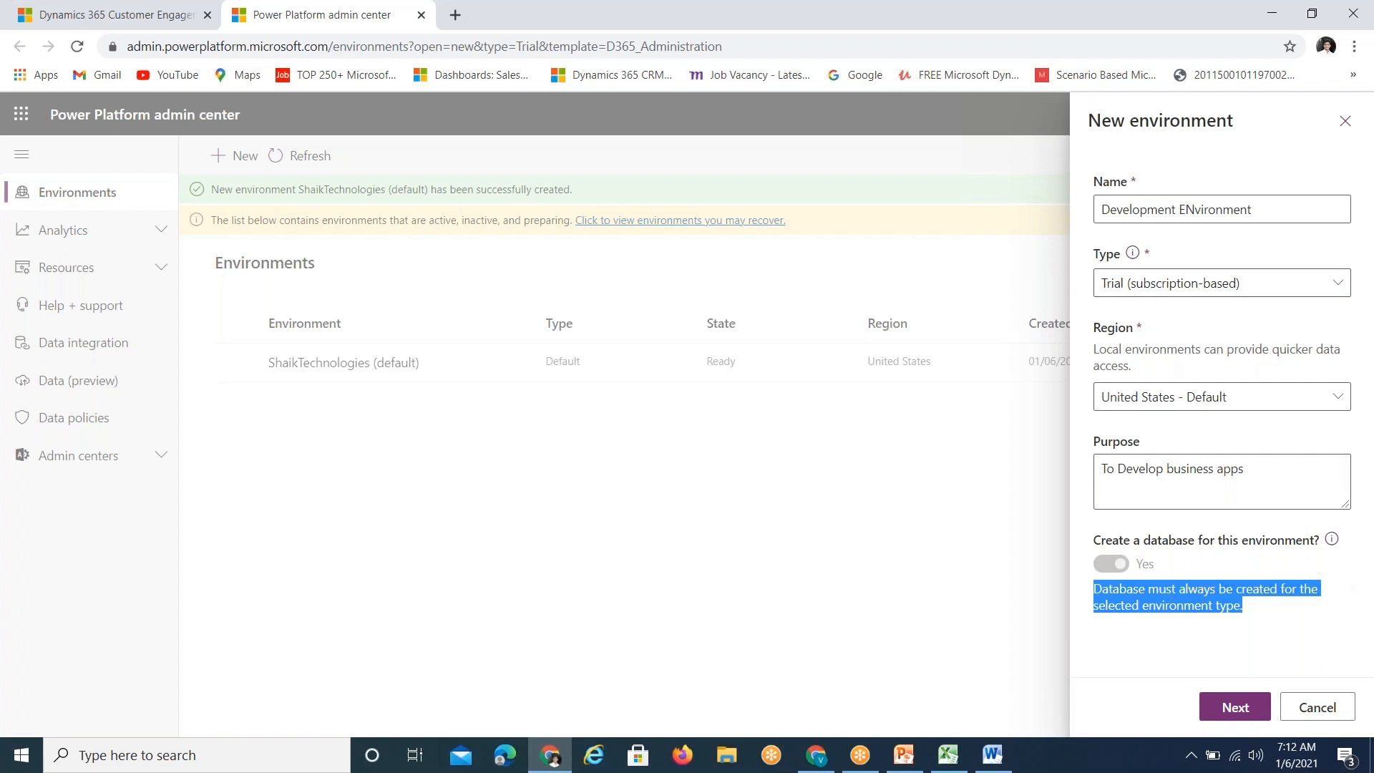
left_click(1238, 707)
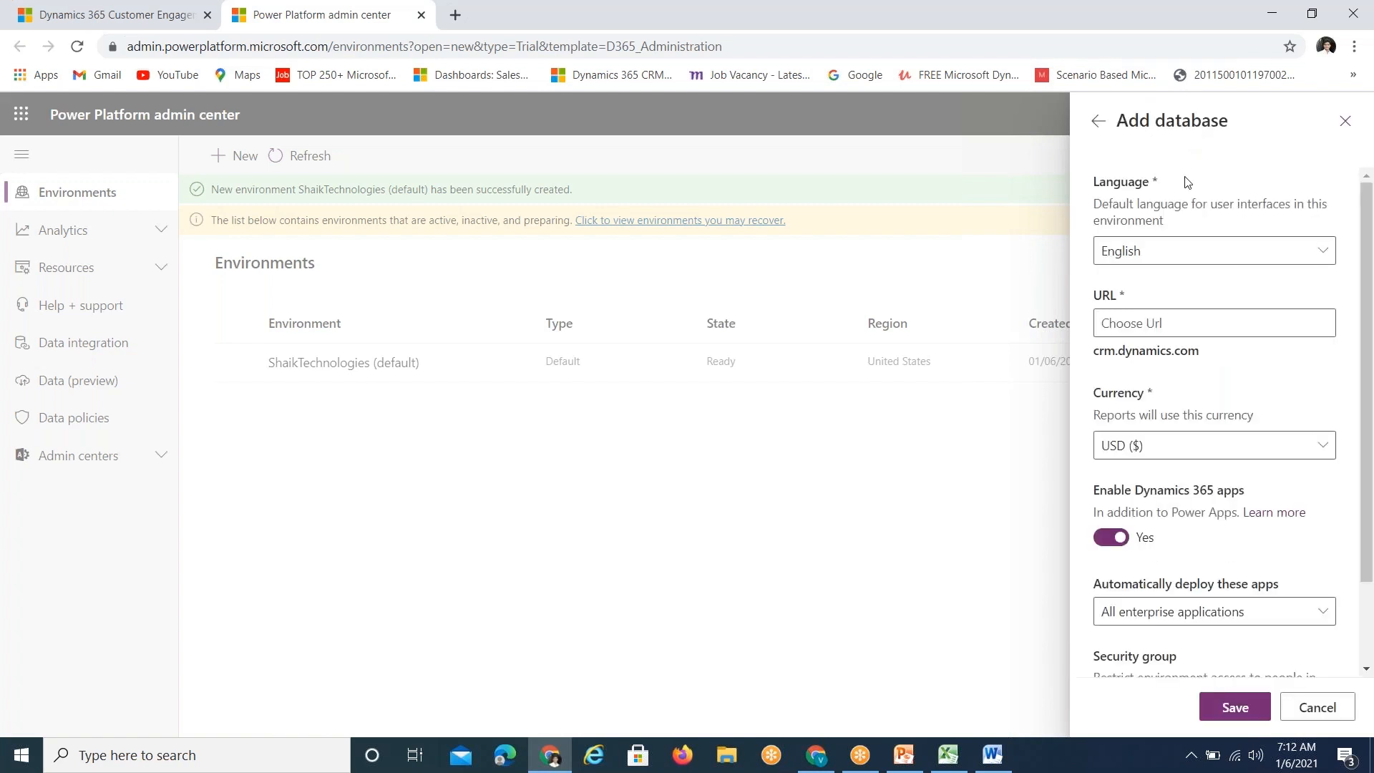
Keep English as the default language and set the environment URL prefix to "Shaiktechs" before crm.dynamics.com.
left_click_drag(1088, 208, 1145, 221)
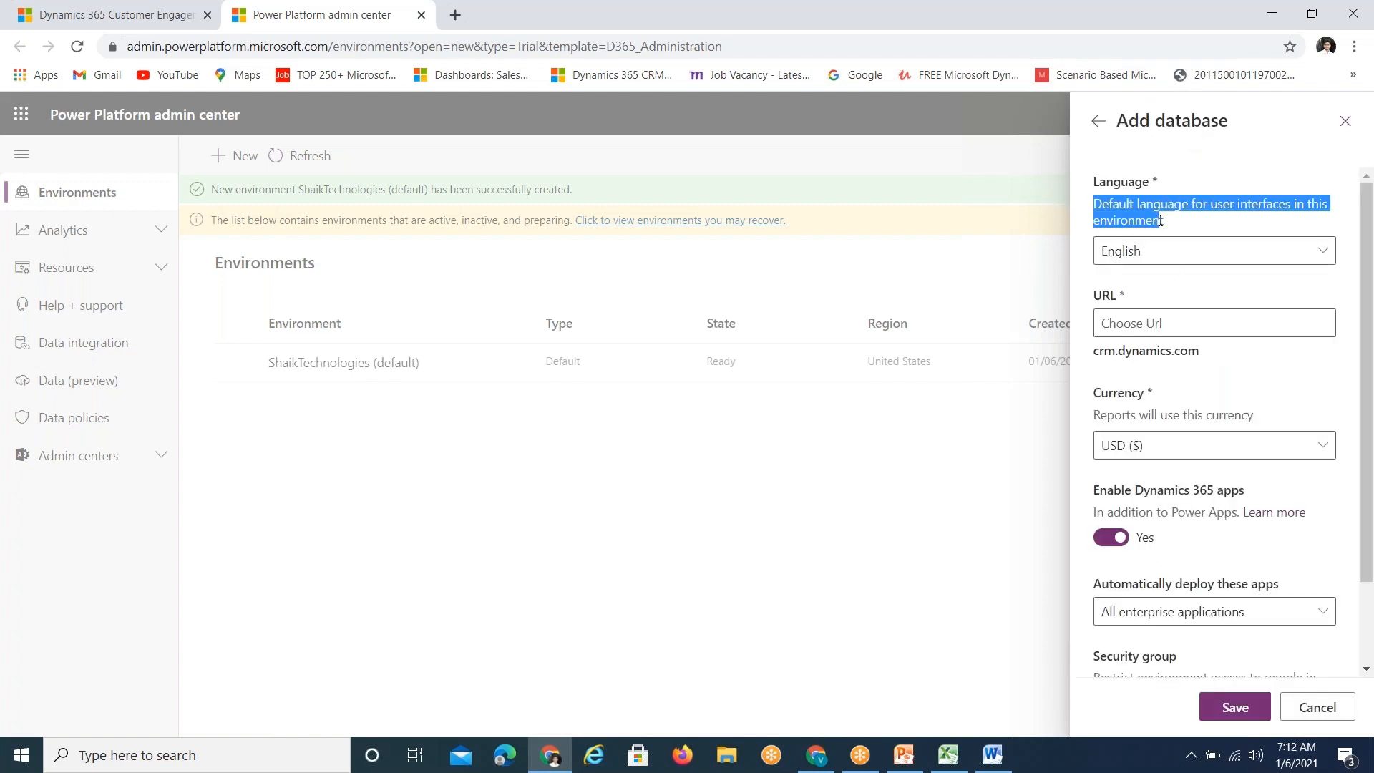
left_click(1182, 299)
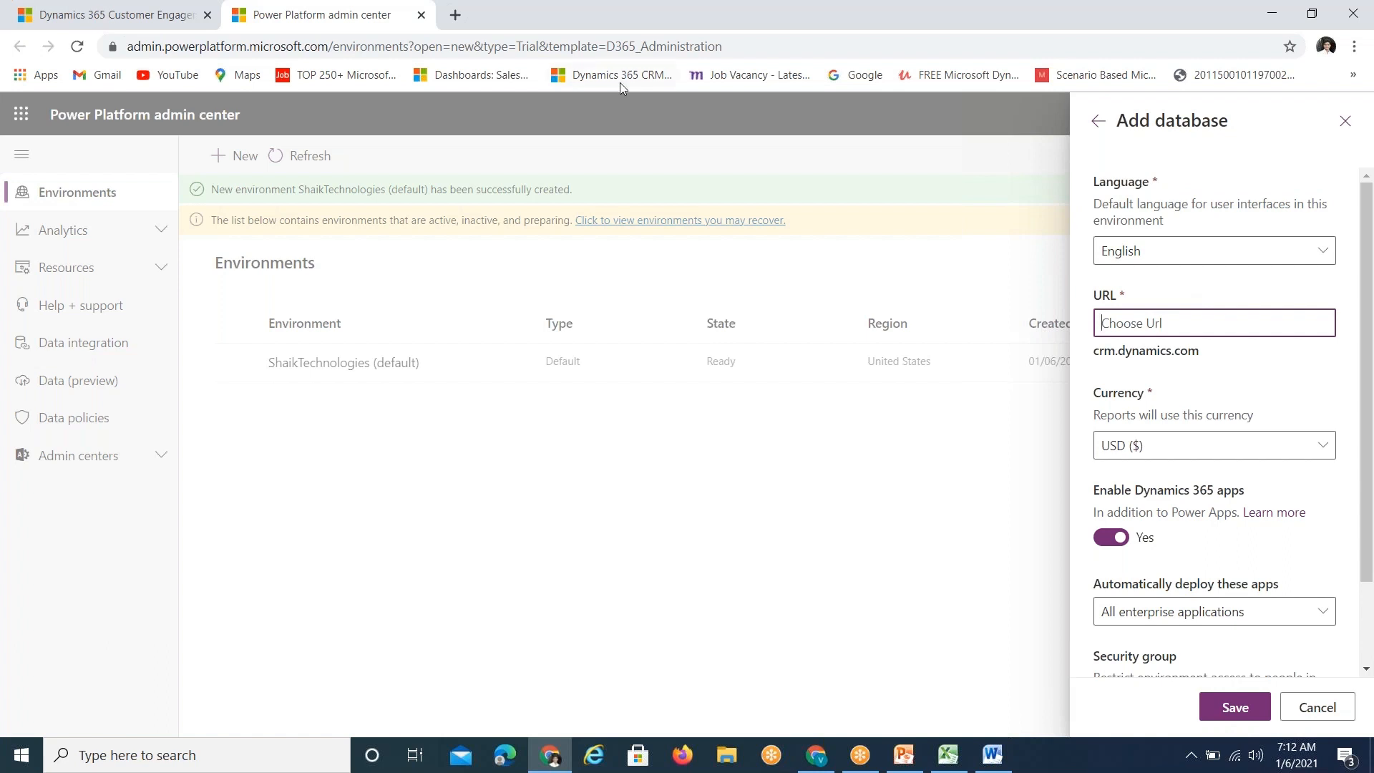
left_click(755, 46)
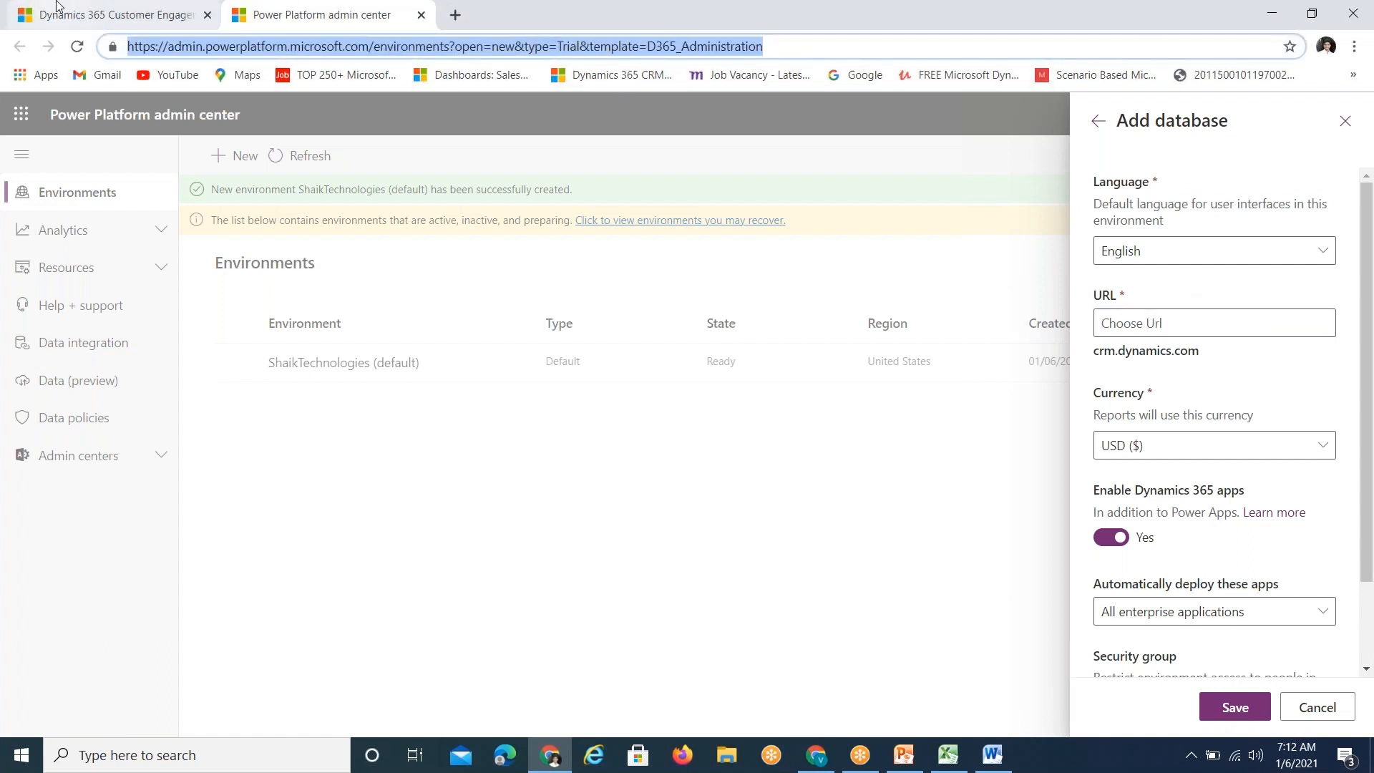
left_click(114, 14)
left_click(251, 12)
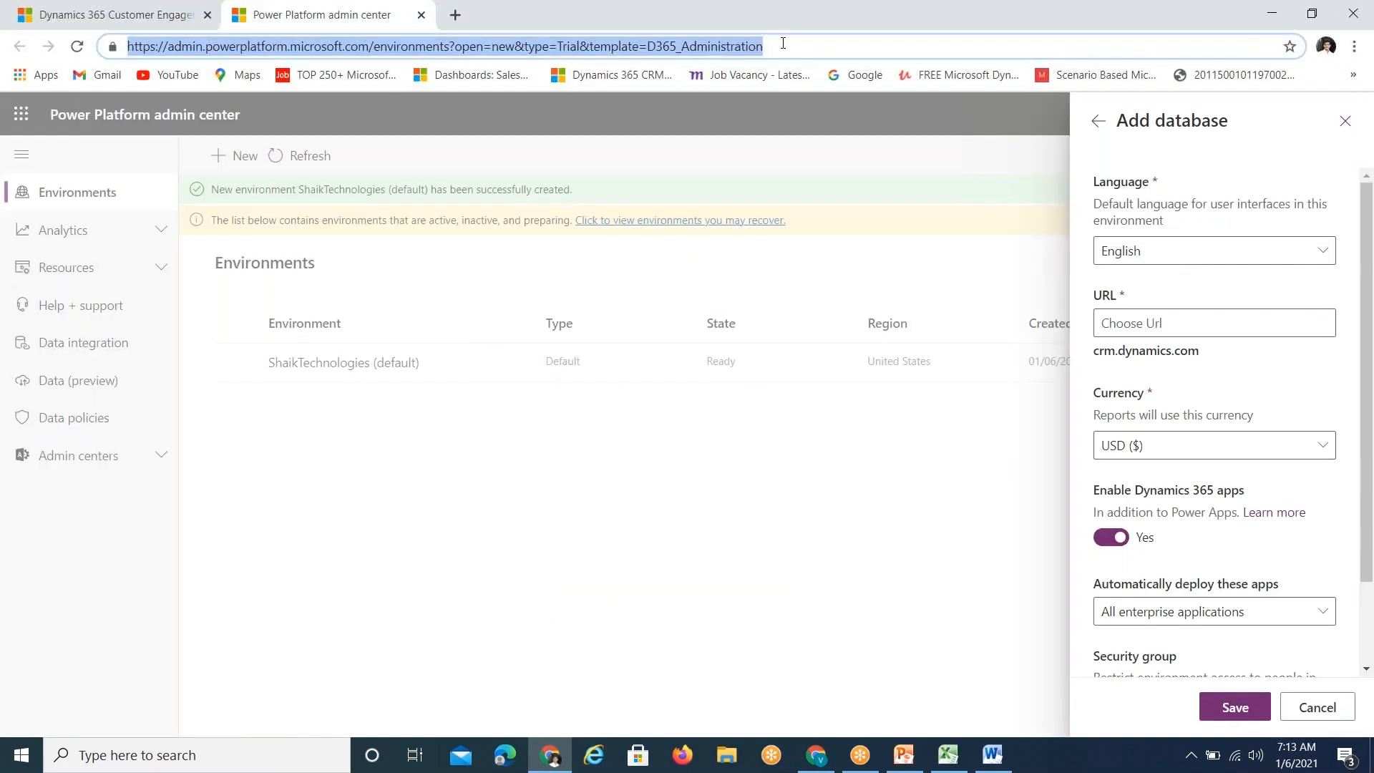
left_click(1121, 322)
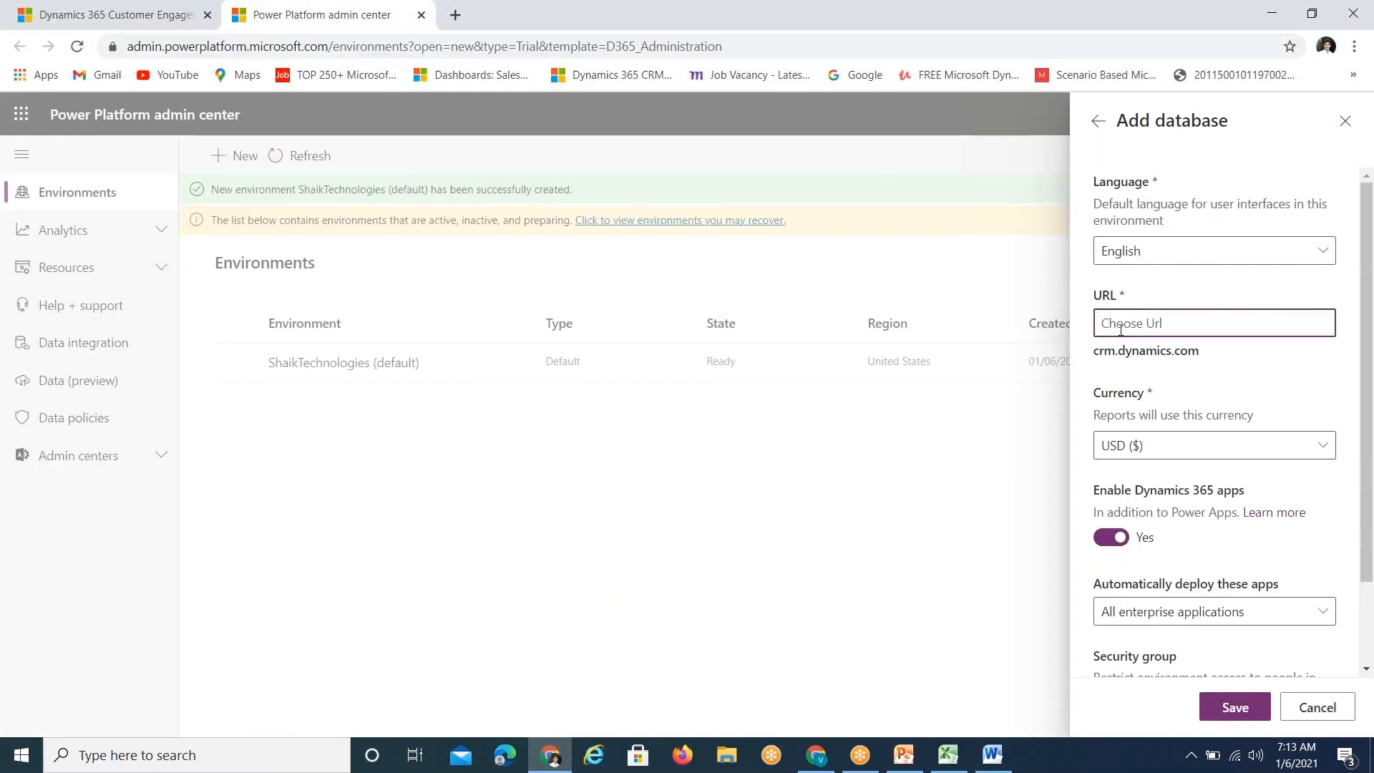
type("Shaiktechs")
left_click_drag(1202, 353, 1110, 319)
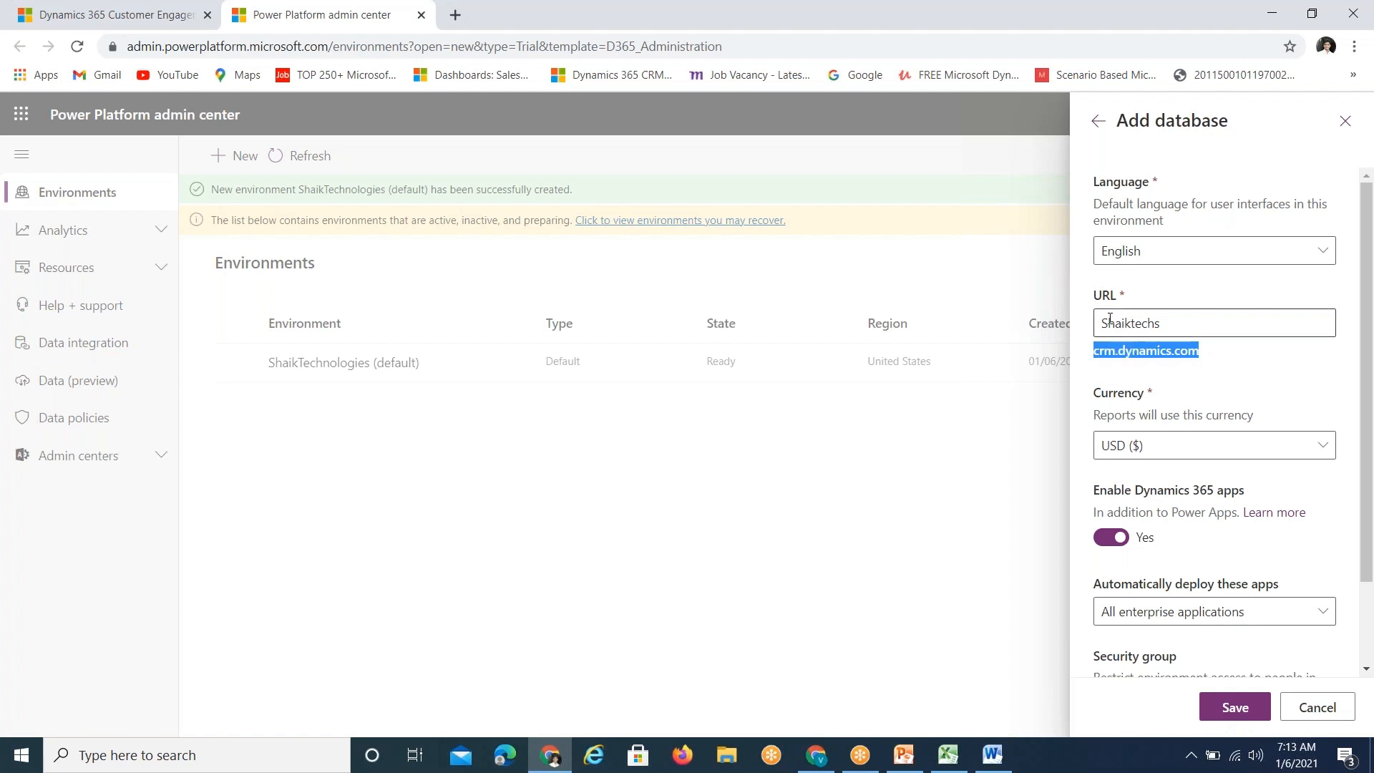
double_click(1107, 323)
left_click(1212, 360)
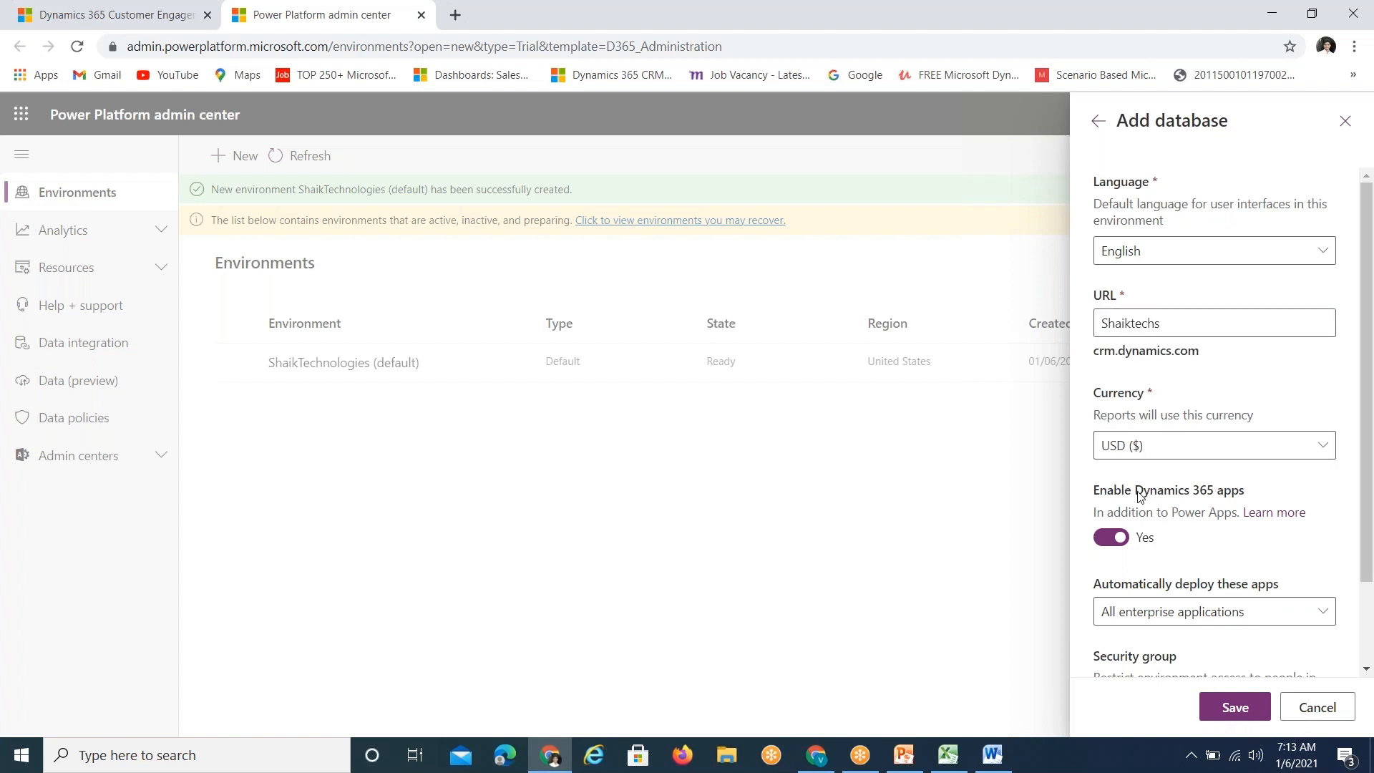
Keep Dynamics 365 apps enabled, choose All enterprise applications for automatic deployment, and save the database settings.
scroll(1356, 467, "down", 2)
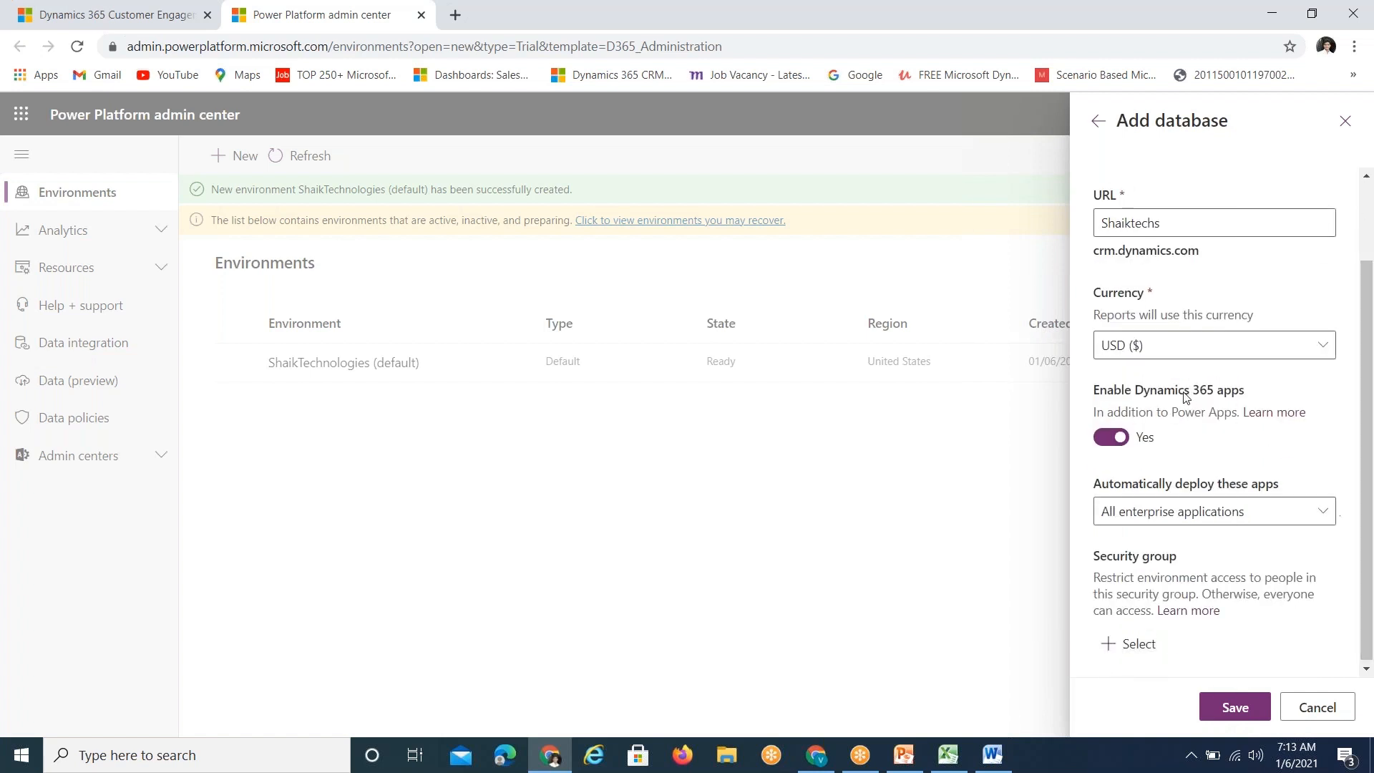
left_click_drag(1101, 411, 1310, 409)
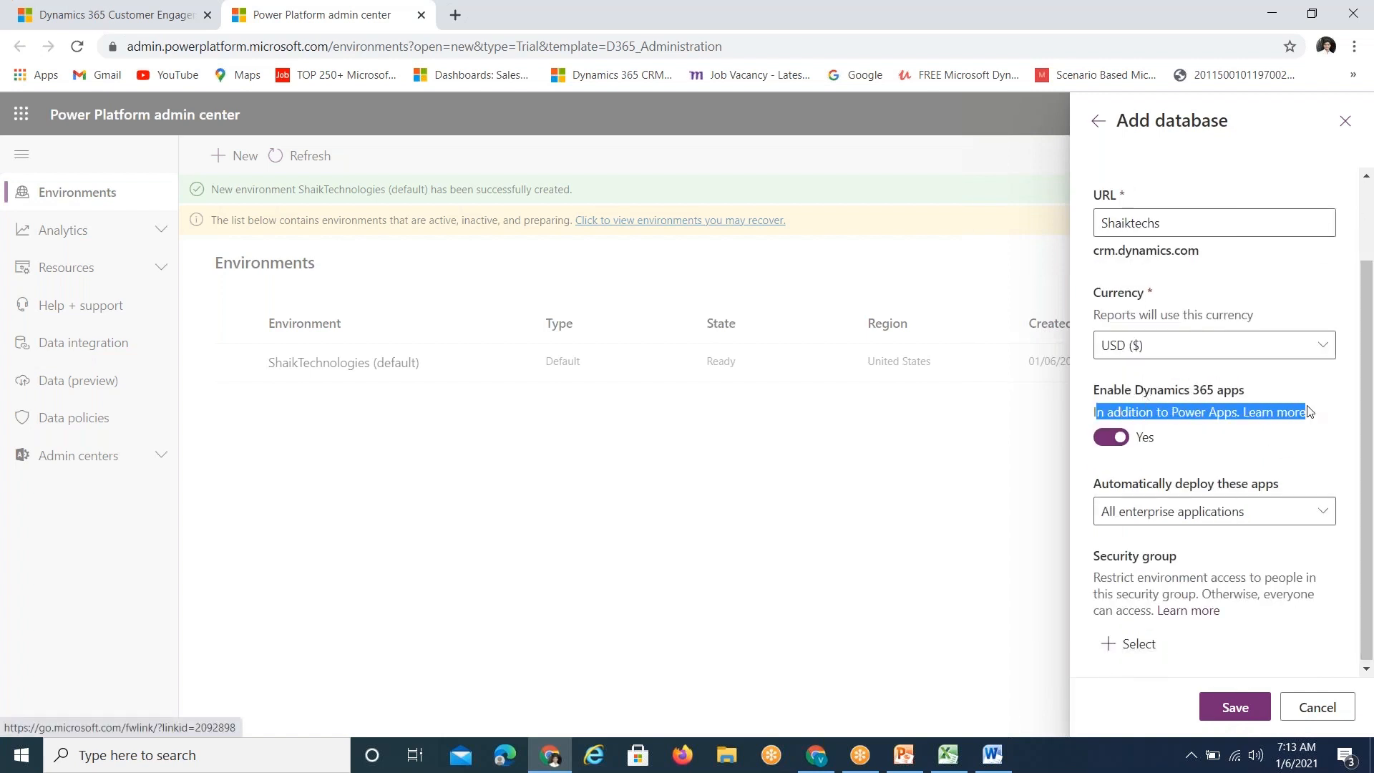
left_click(1349, 429)
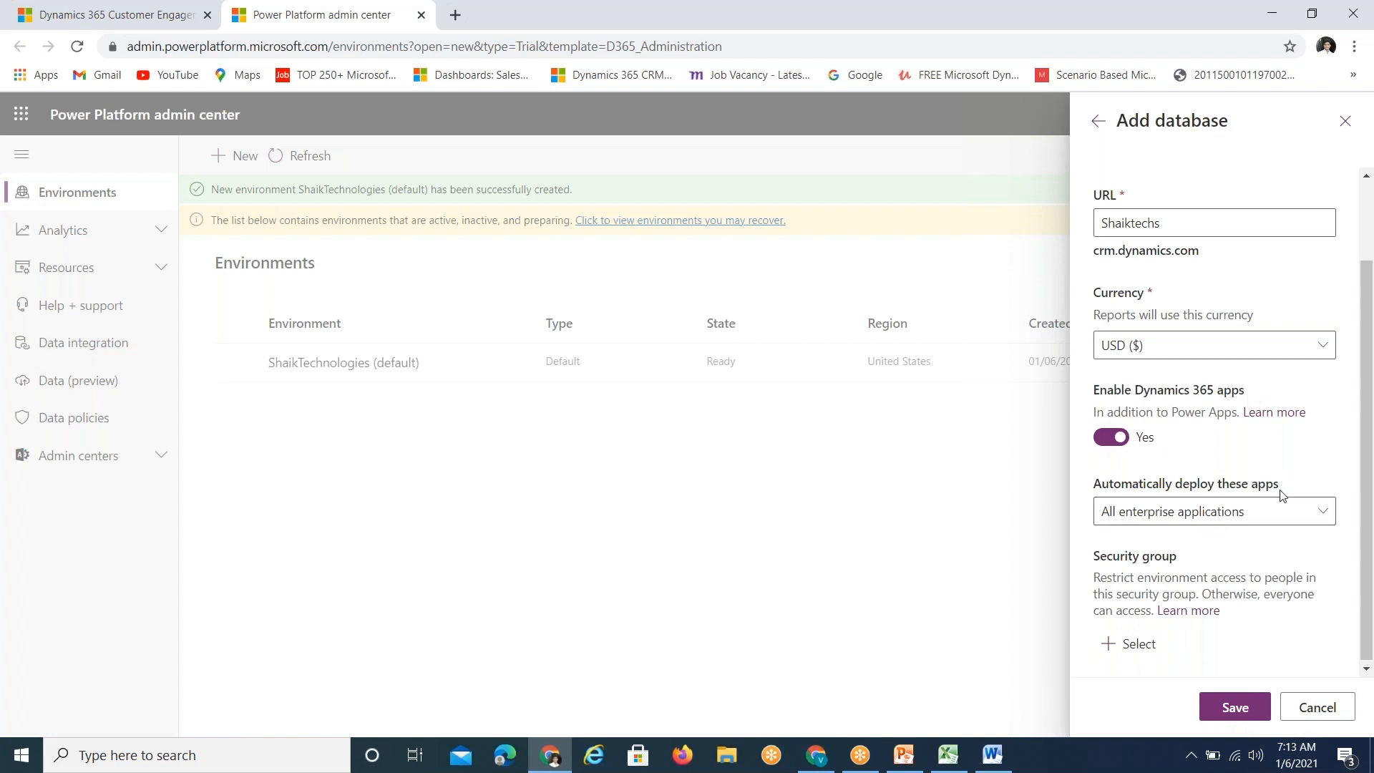
left_click(1280, 512)
left_click(1323, 511)
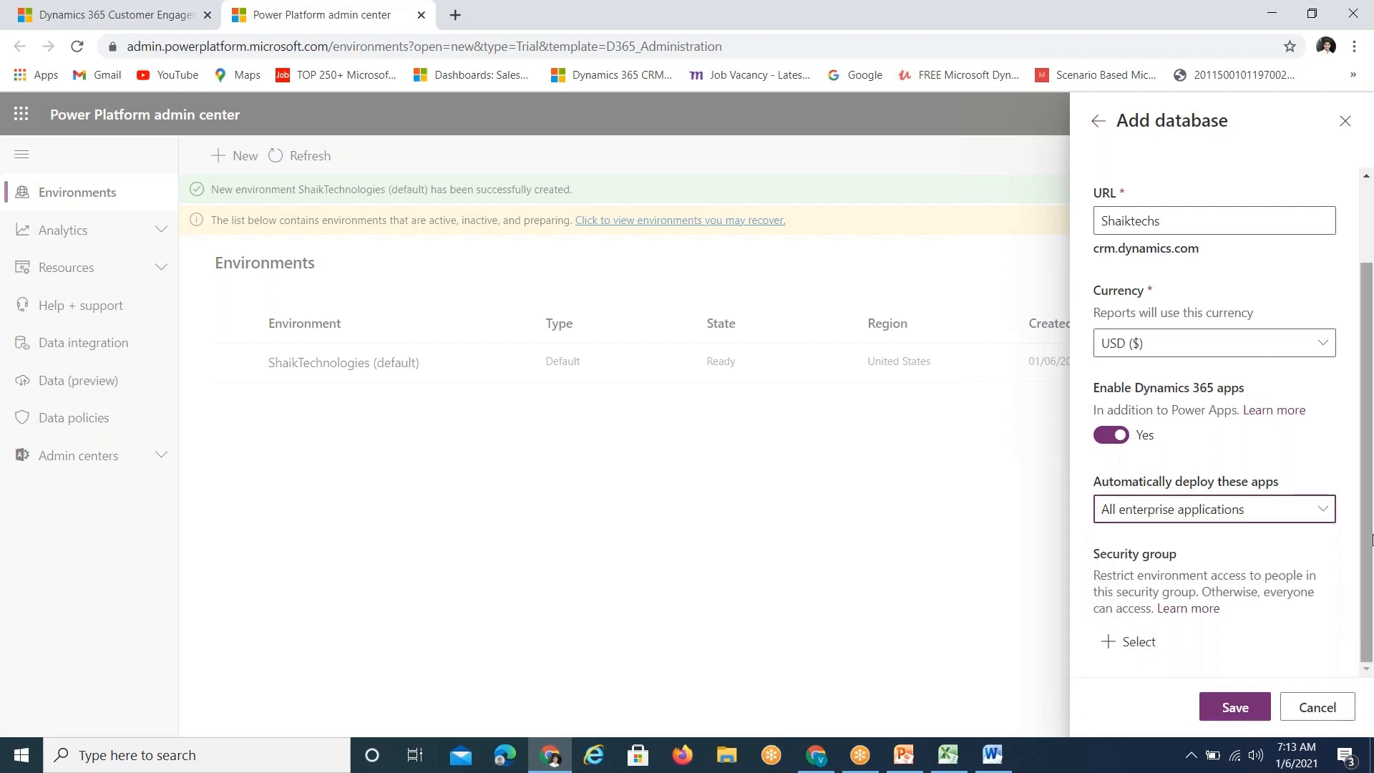
left_click(1321, 516)
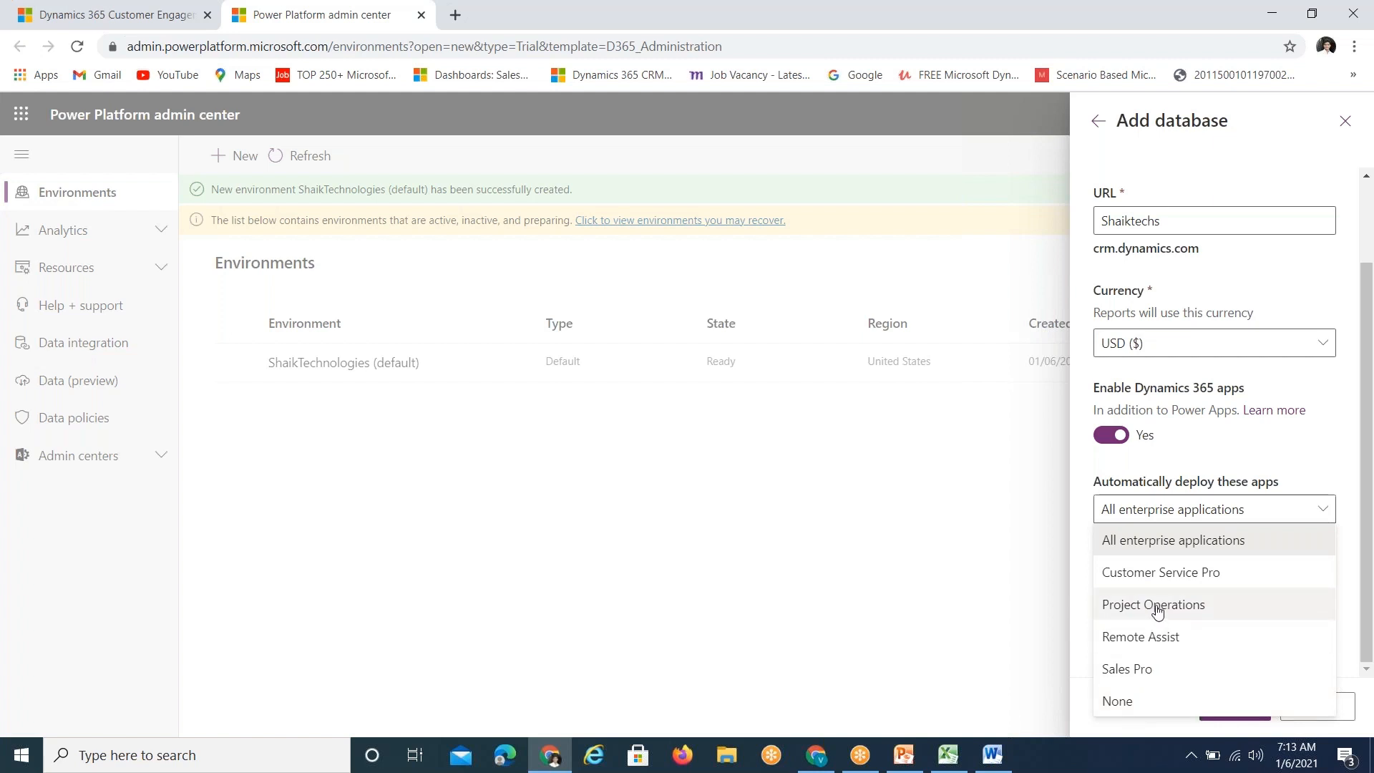
left_click(1138, 539)
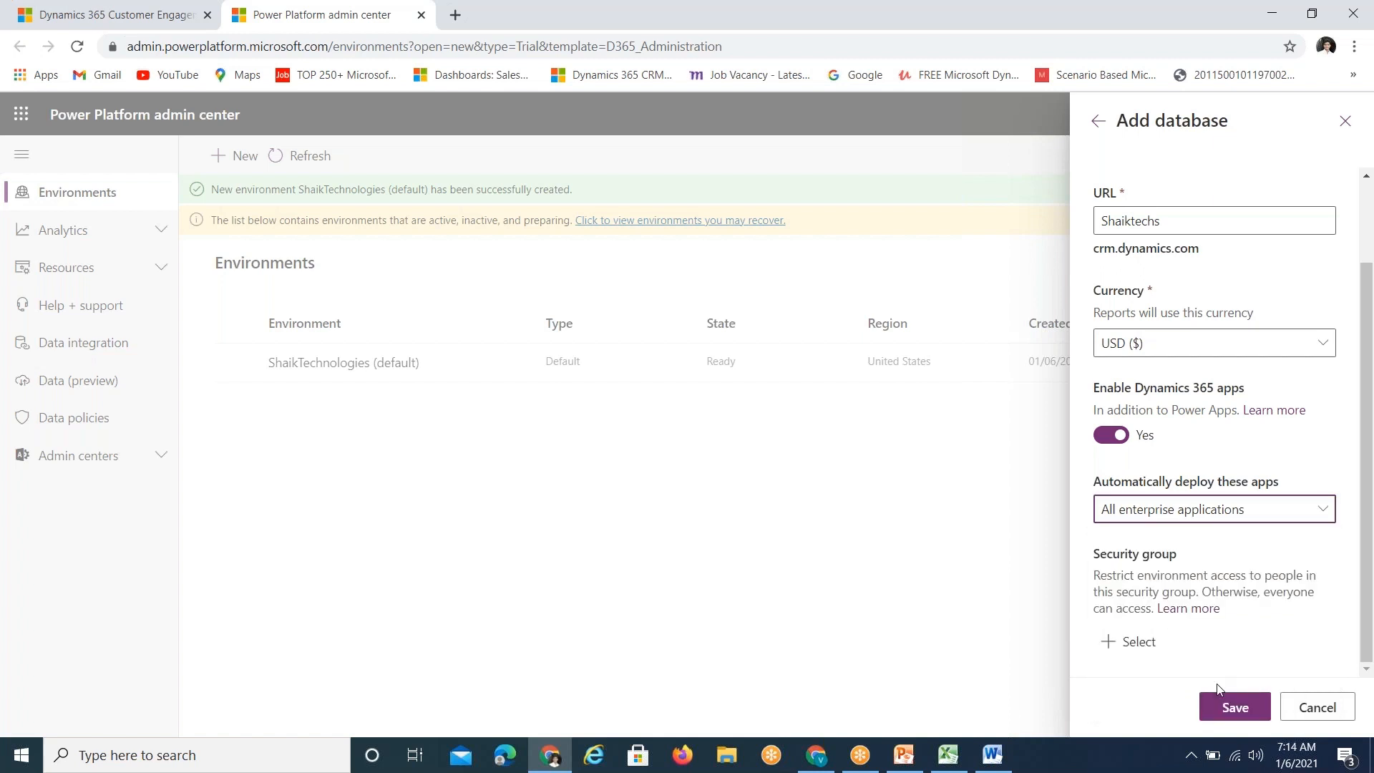
left_click(1233, 707)
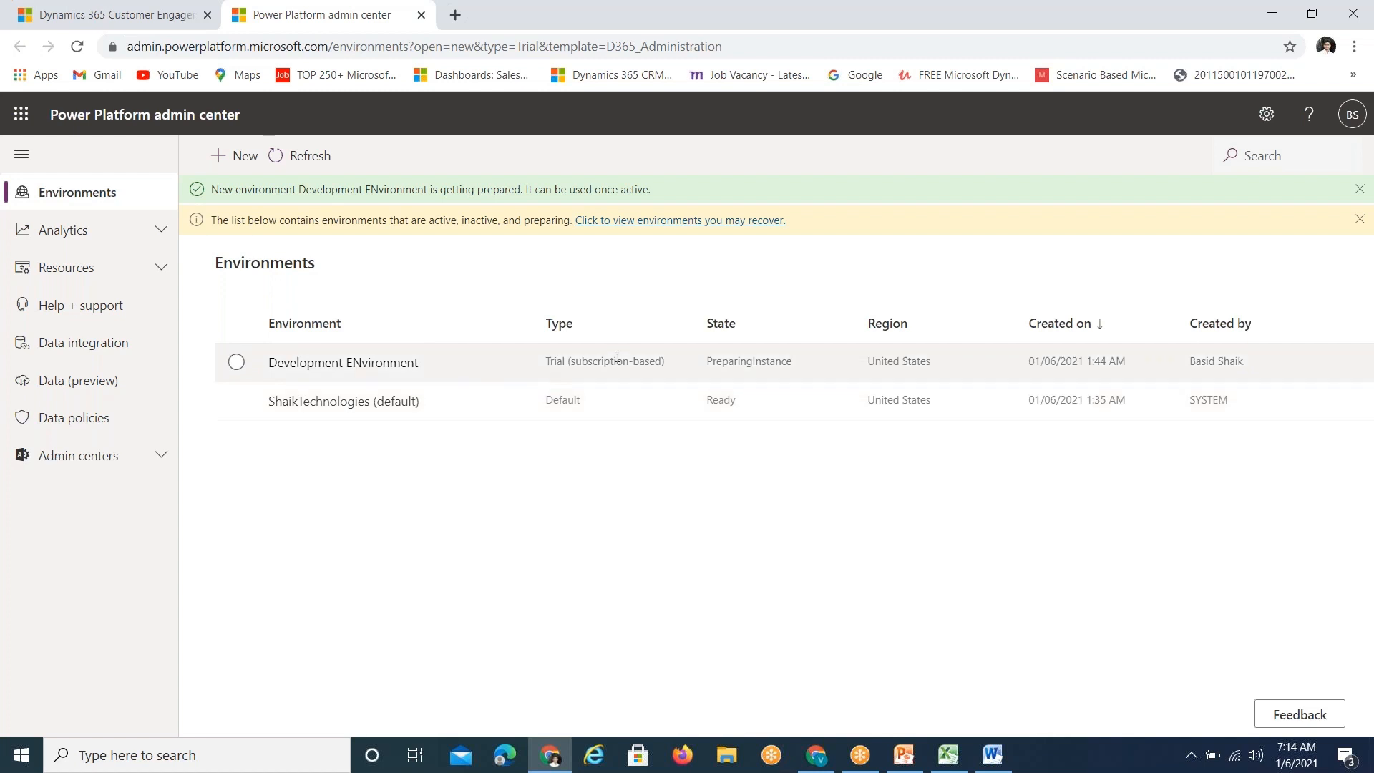
Examine the type, state, region, creation date and creator of the listed environments.
left_click_drag(546, 364, 671, 363)
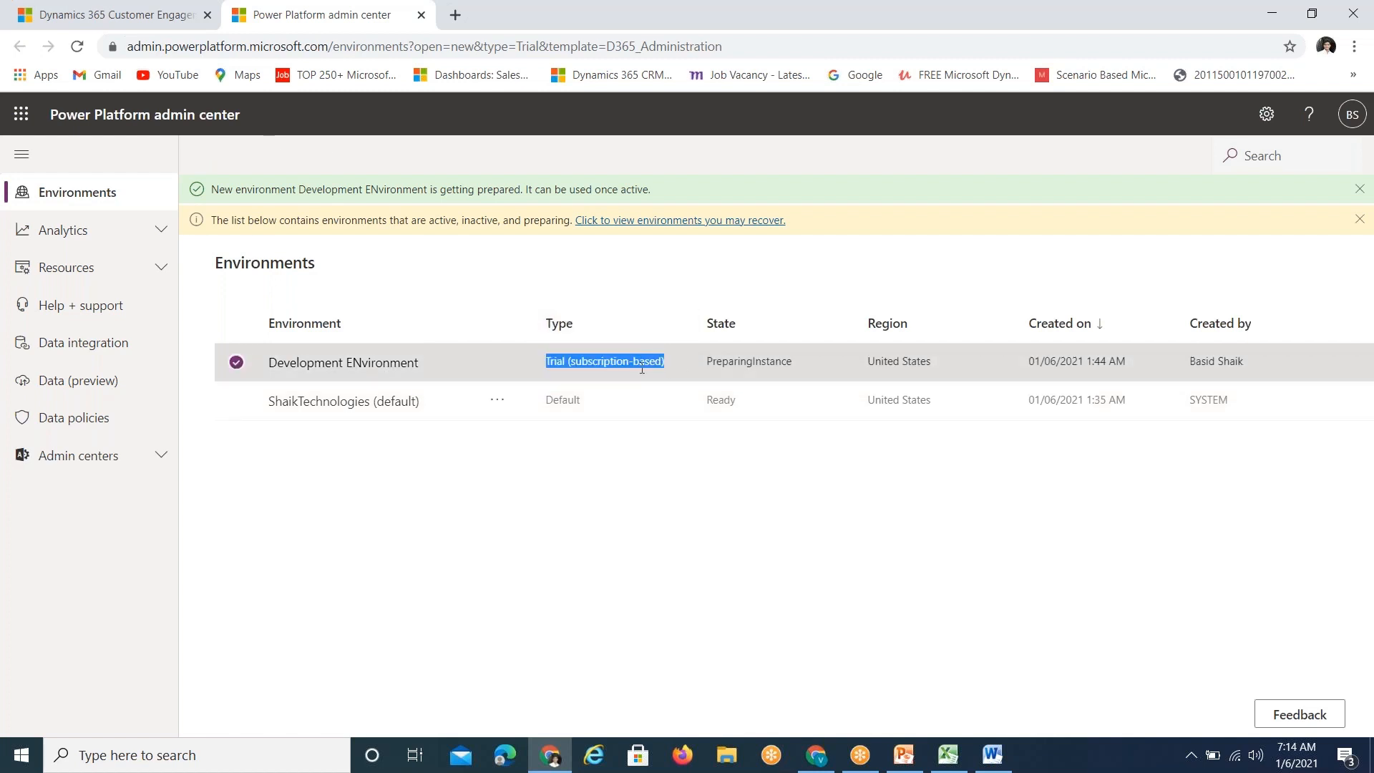
left_click_drag(707, 364, 797, 369)
left_click_drag(707, 401, 766, 401)
left_click(831, 478)
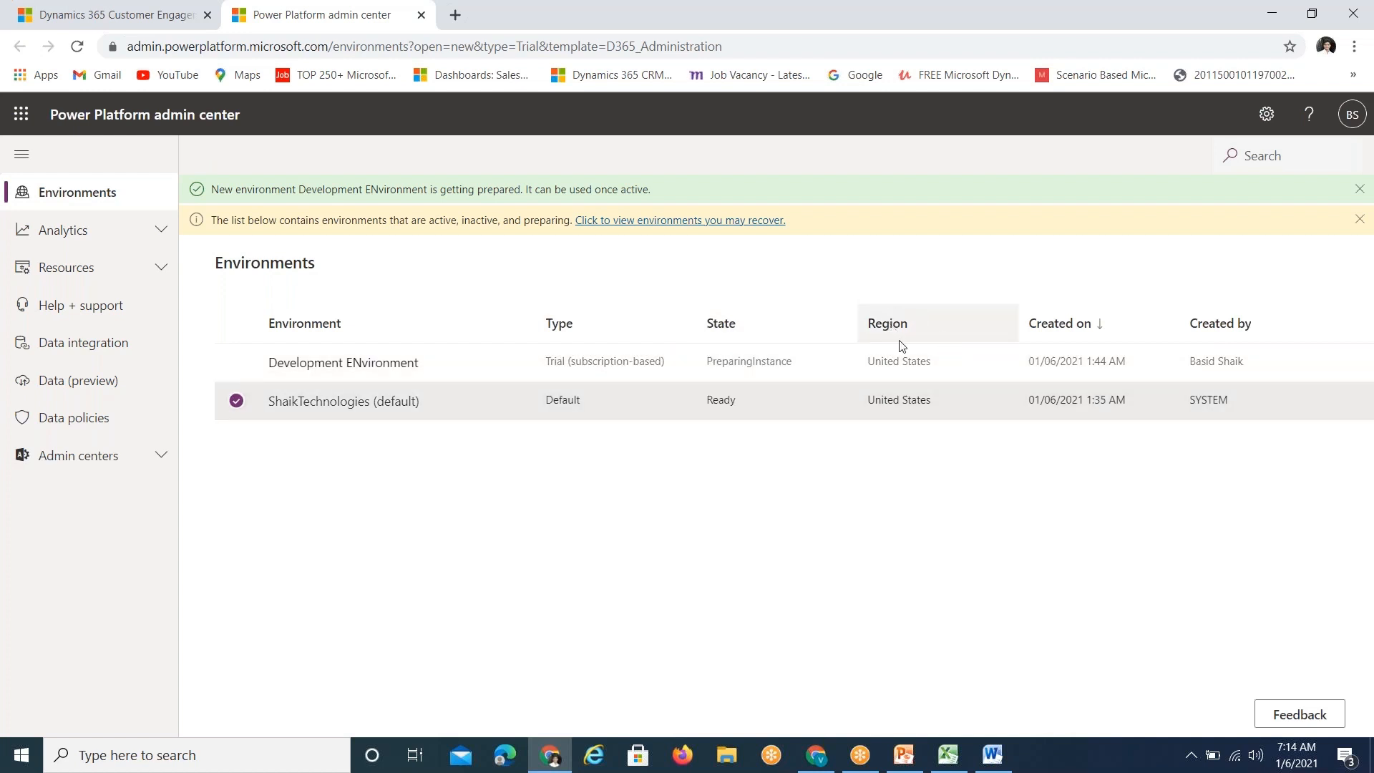
left_click_drag(868, 361, 931, 362)
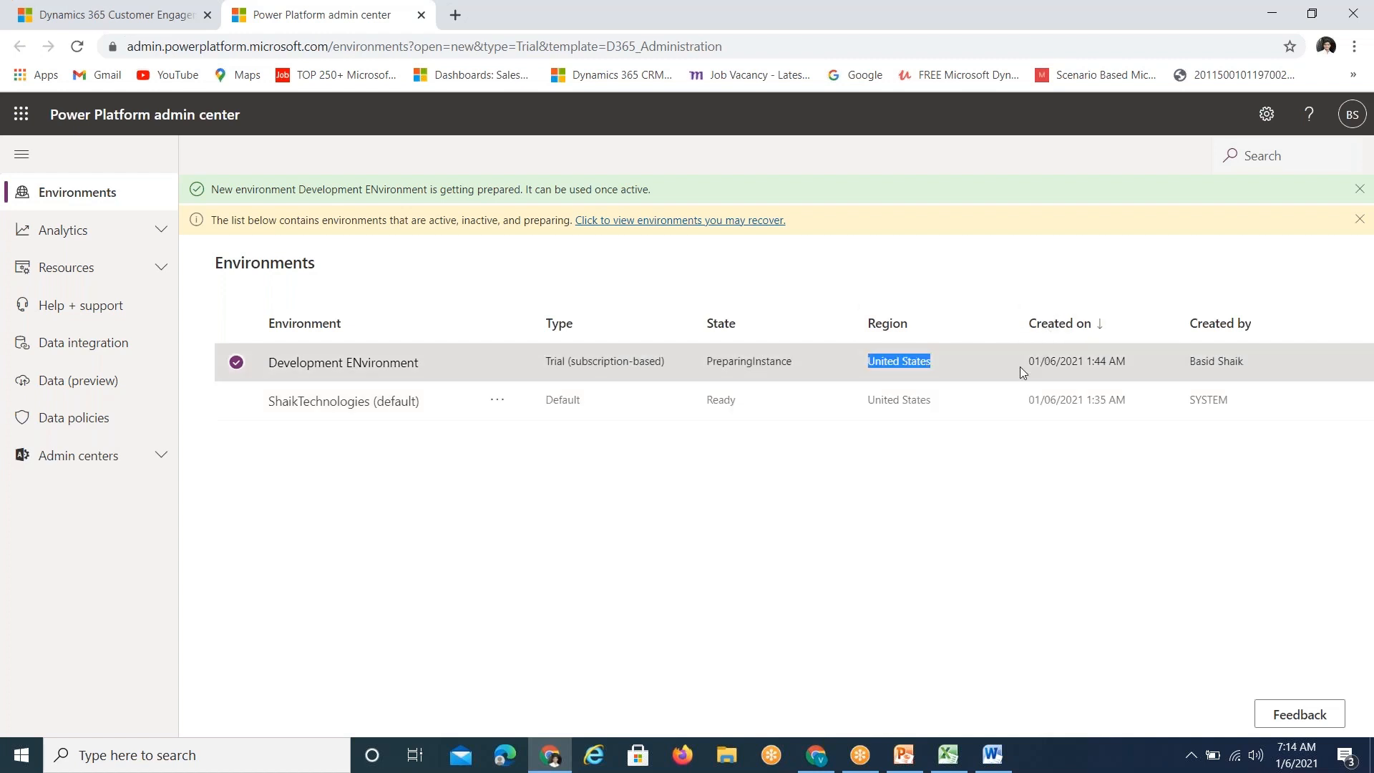
left_click_drag(1028, 362, 1259, 367)
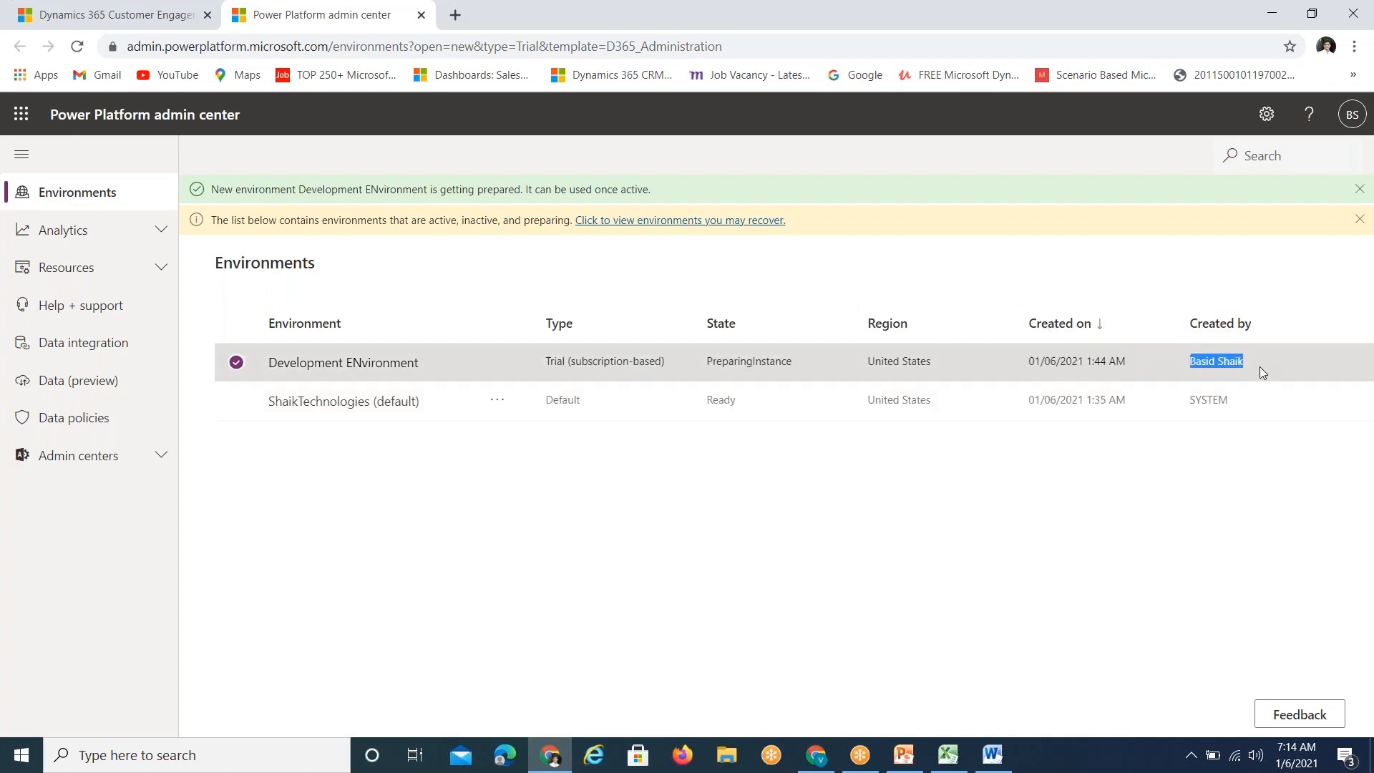
left_click(1242, 543)
double_click(334, 504)
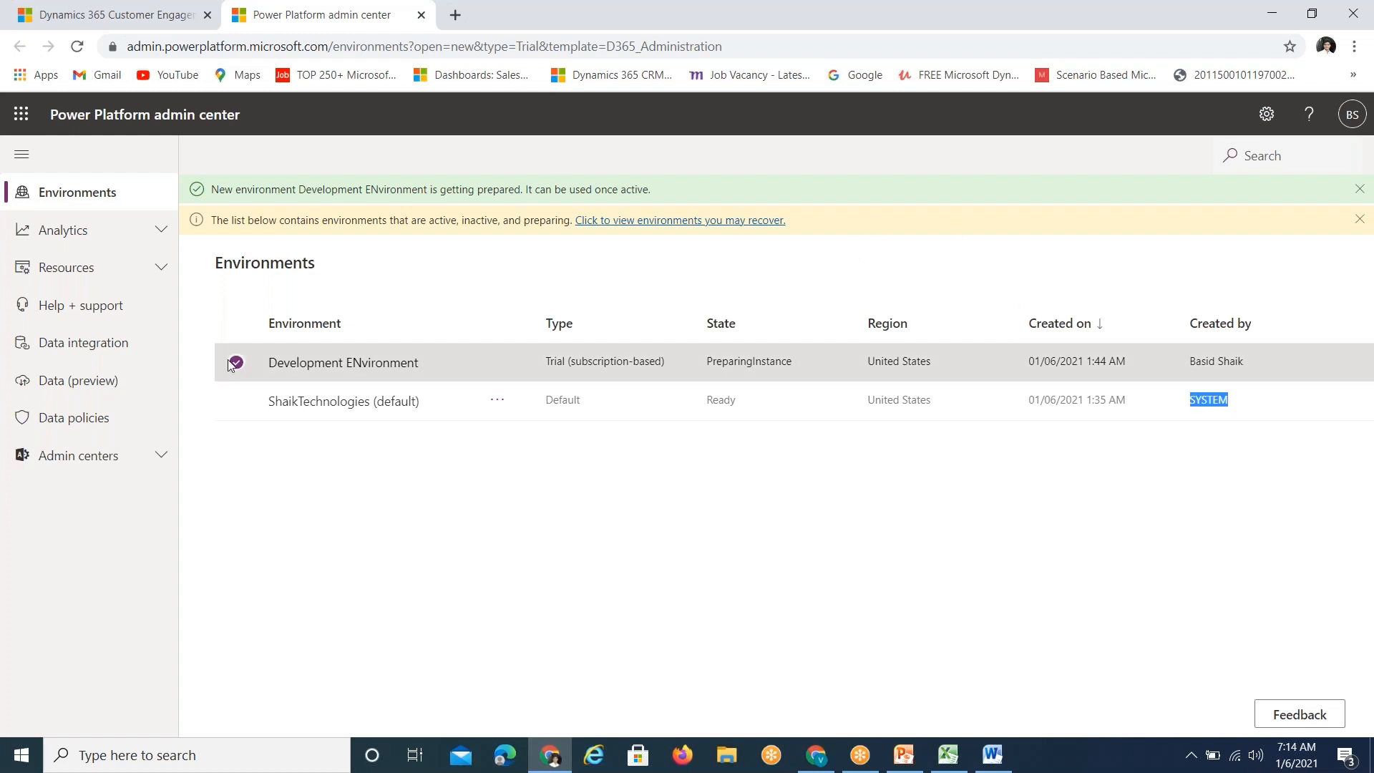
left_click(236, 363)
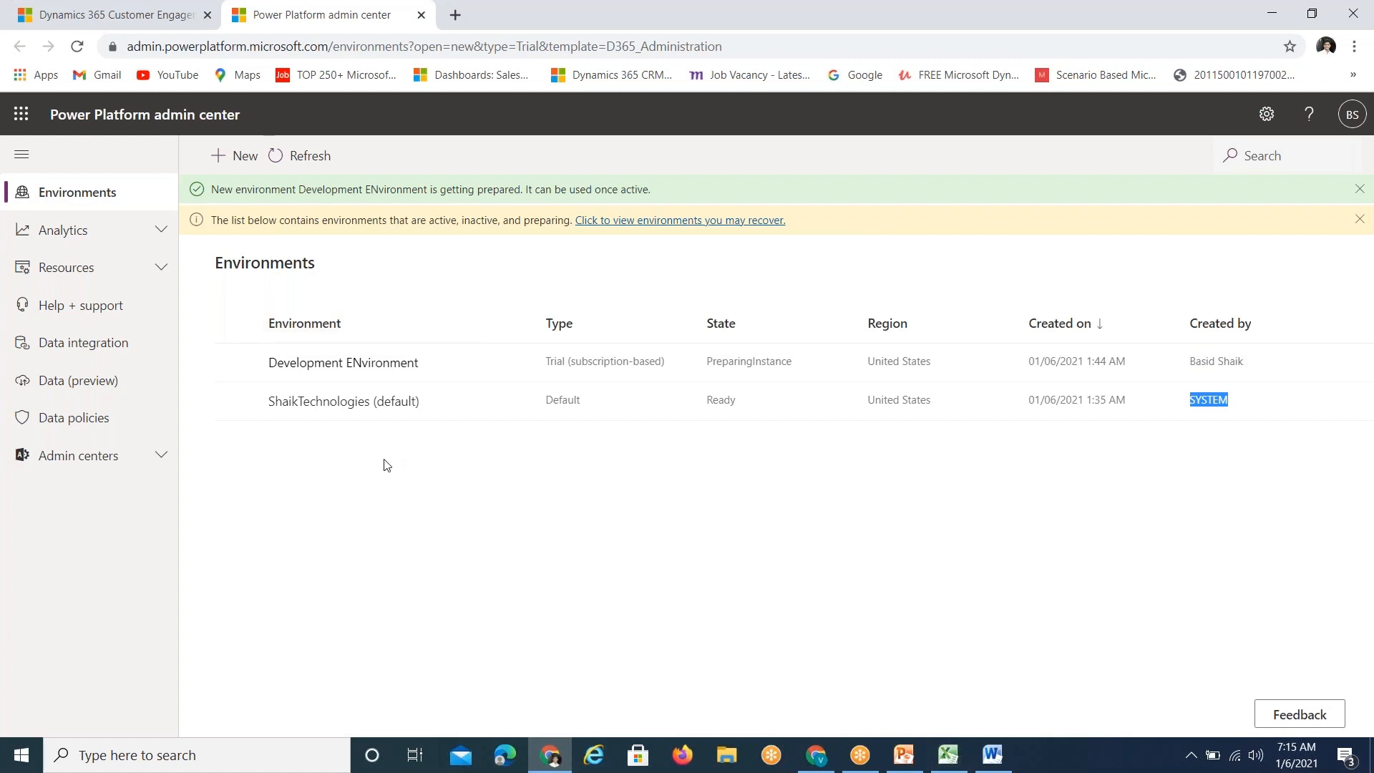
Start a new trial (subscription-based) environment named "Testing Environment" and continue to its database settings.
left_click(240, 154)
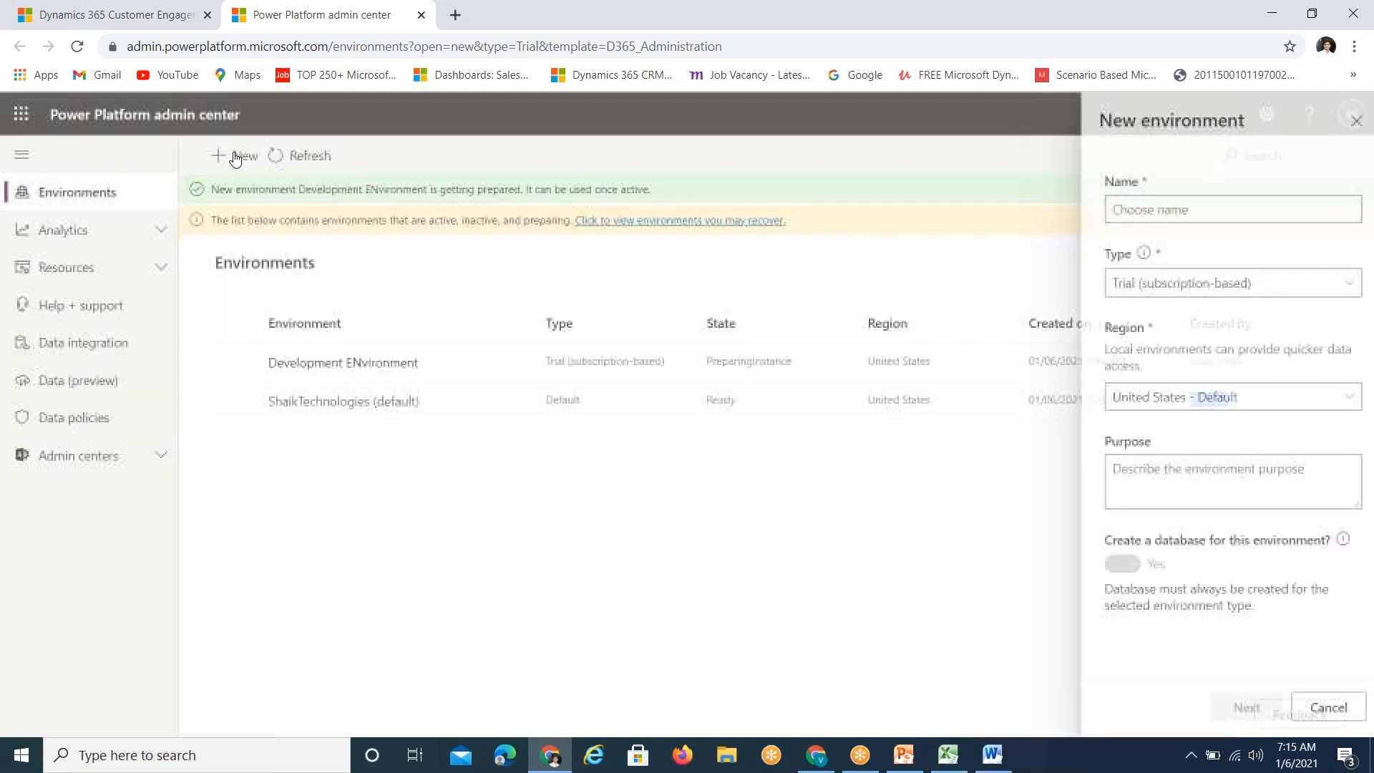
left_click(1147, 200)
type("Testin")
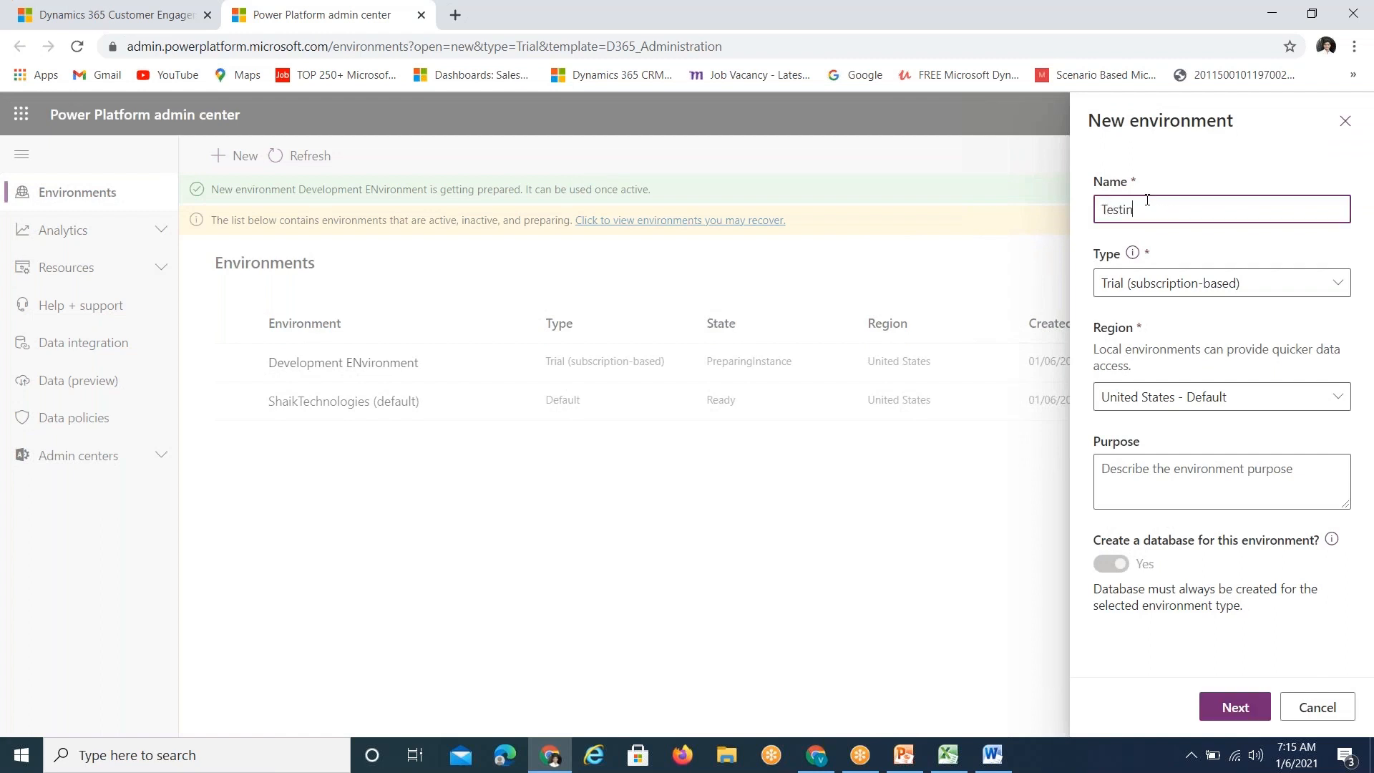
type("g Environmwn")
key("BackSpace")
key("BackSpace")
key("BackSpace")
type("ment")
left_click(1229, 703)
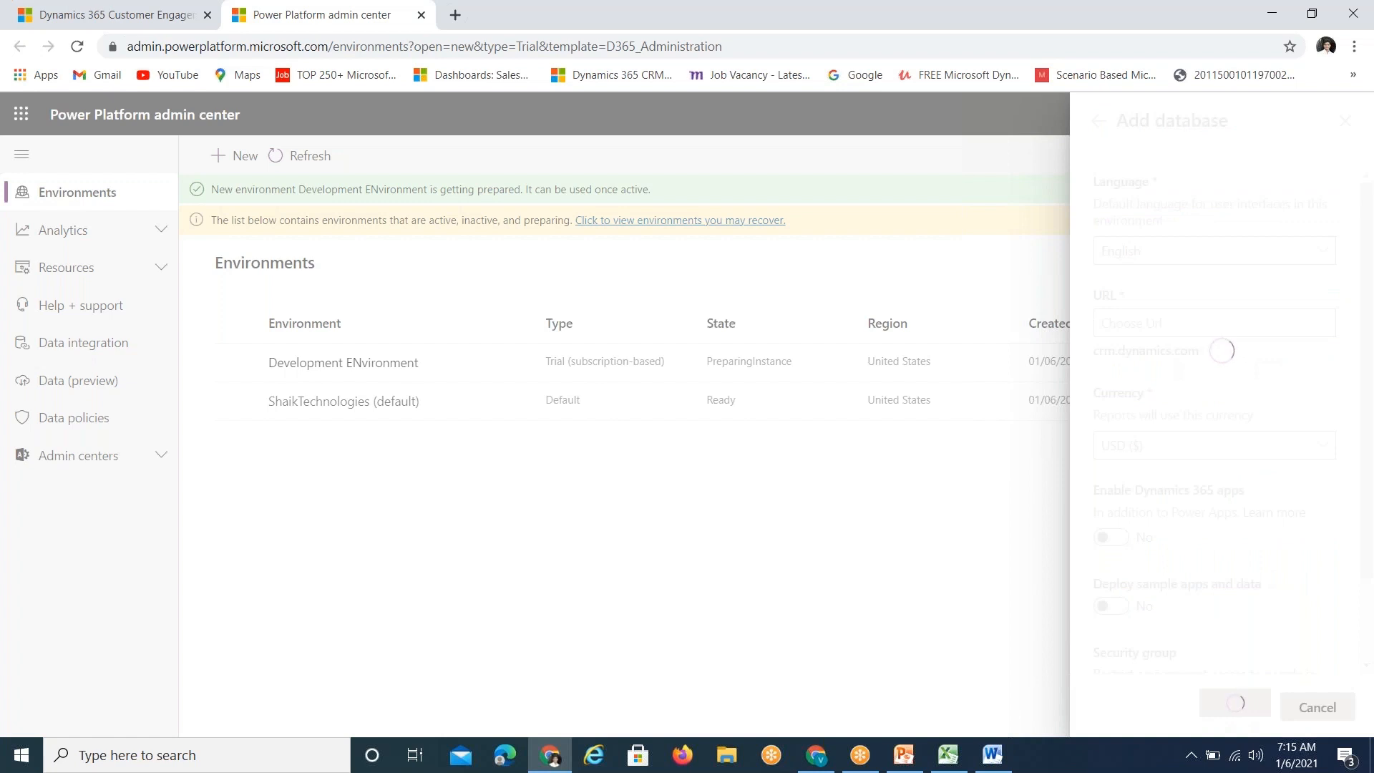
Set the Testing Environment's URL prefix to "ShaikTest" before crm.dynamics.com.
left_click(1184, 323)
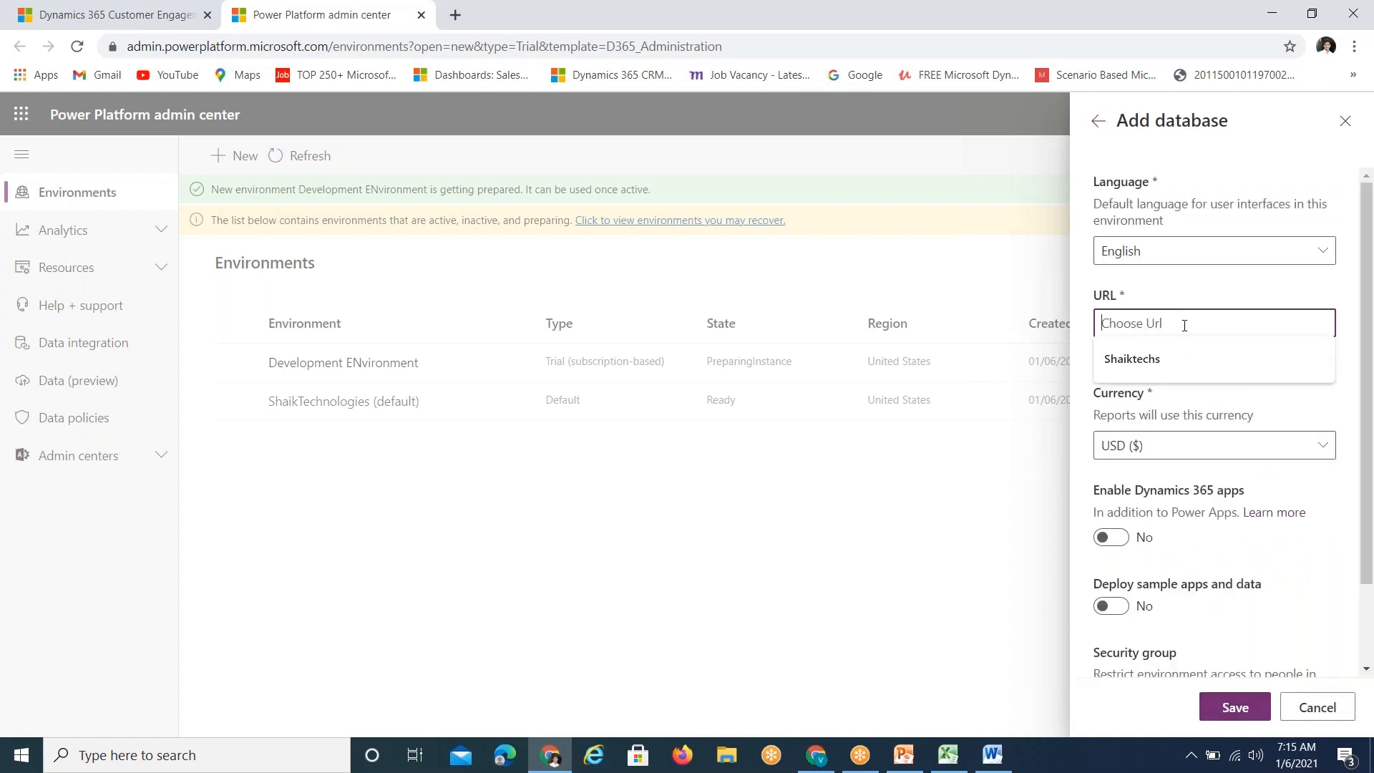
type("Shaik")
key("Down")
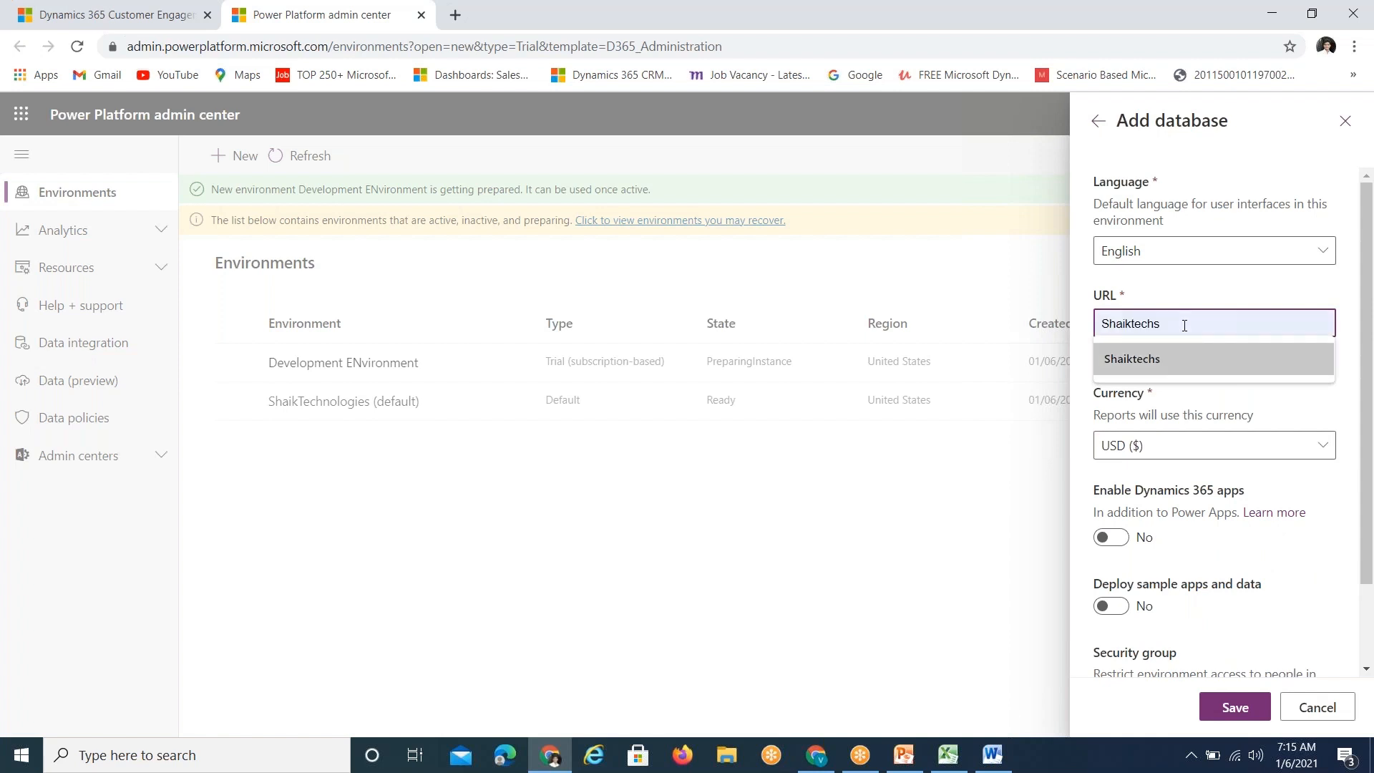
type("Test")
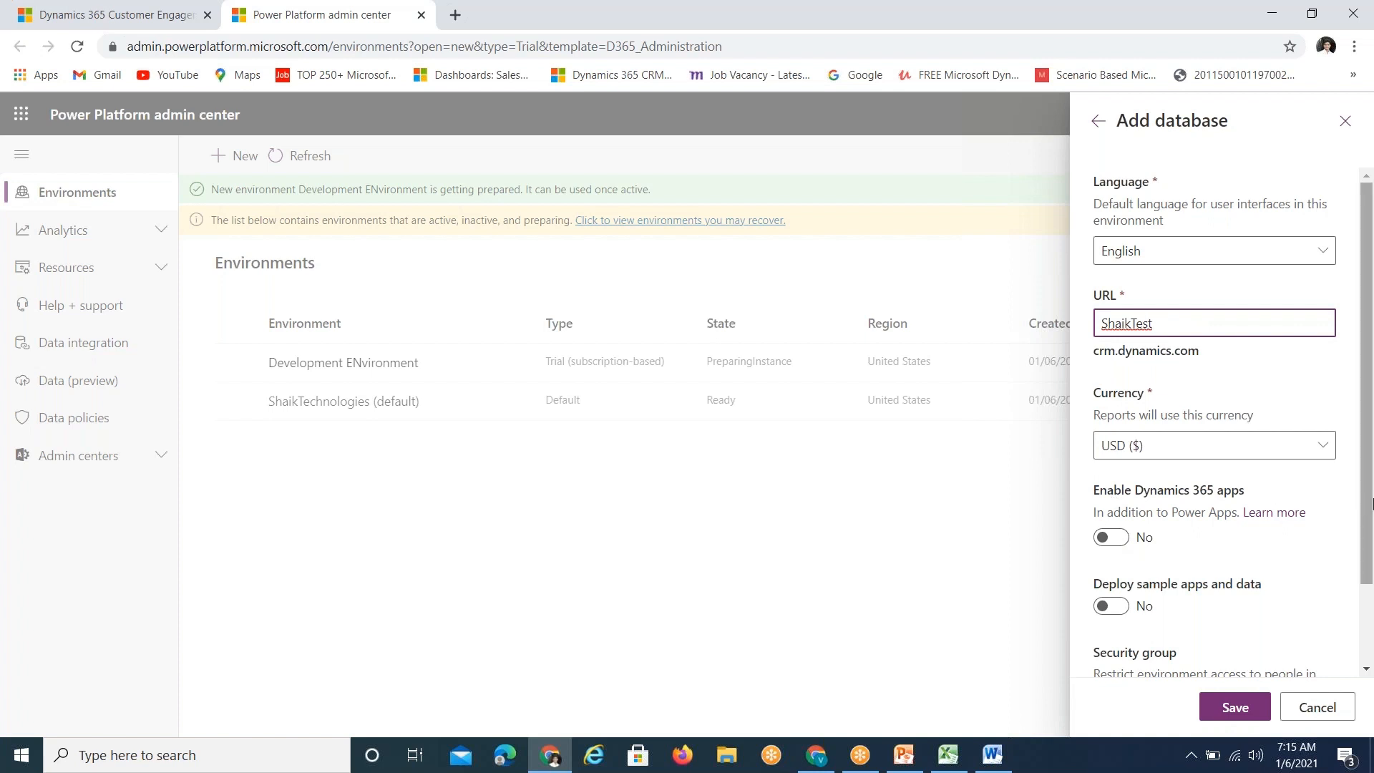
Enable Dynamics 365 apps for the Testing Environment and save its database settings.
scroll(1368, 506, "down", 2)
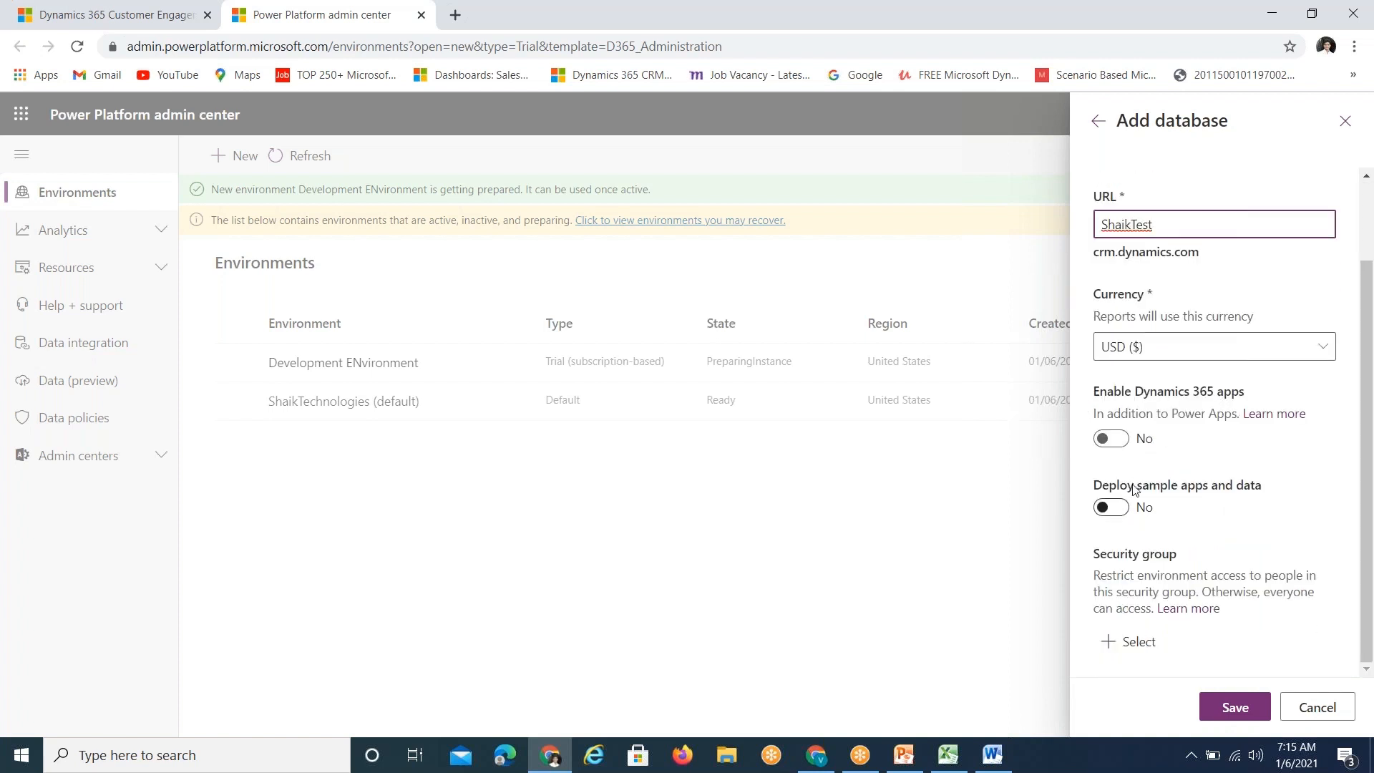
left_click(1110, 439)
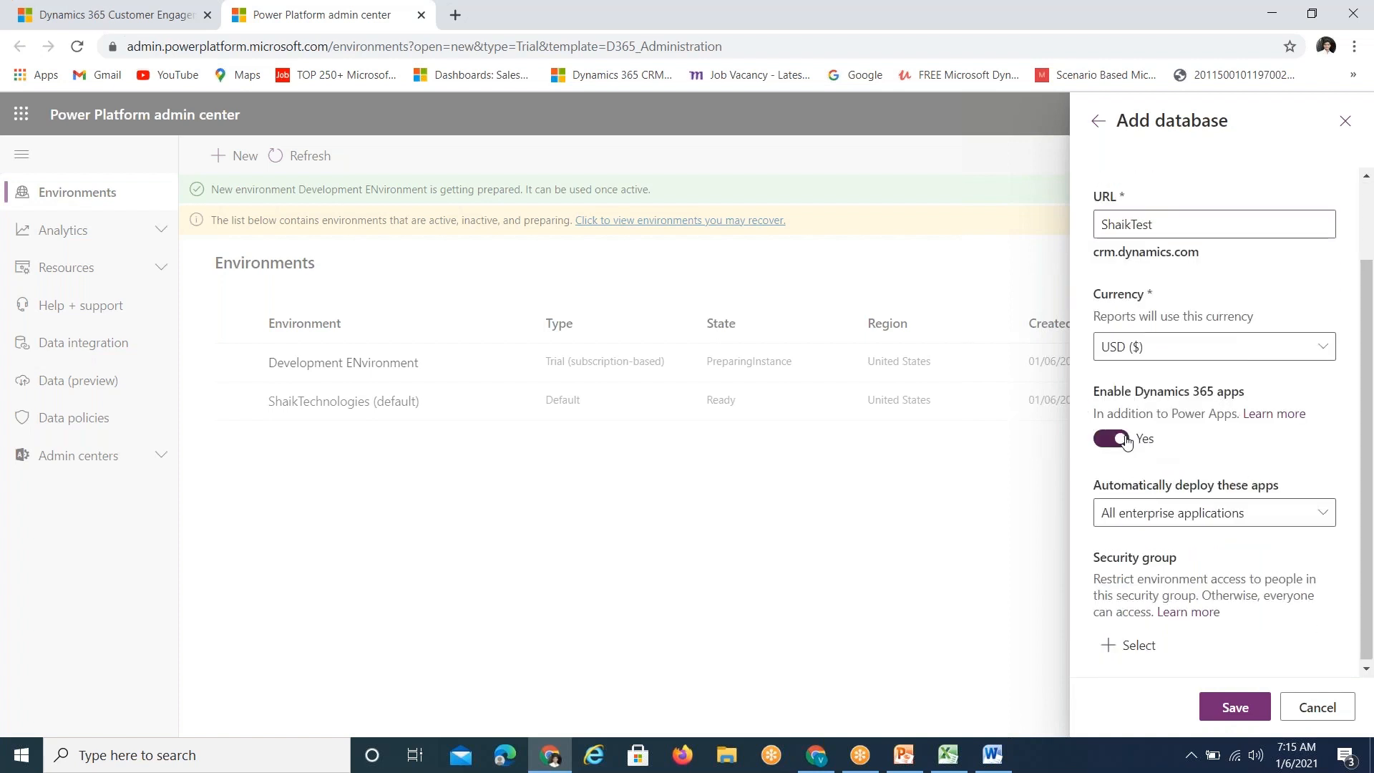
left_click(1236, 708)
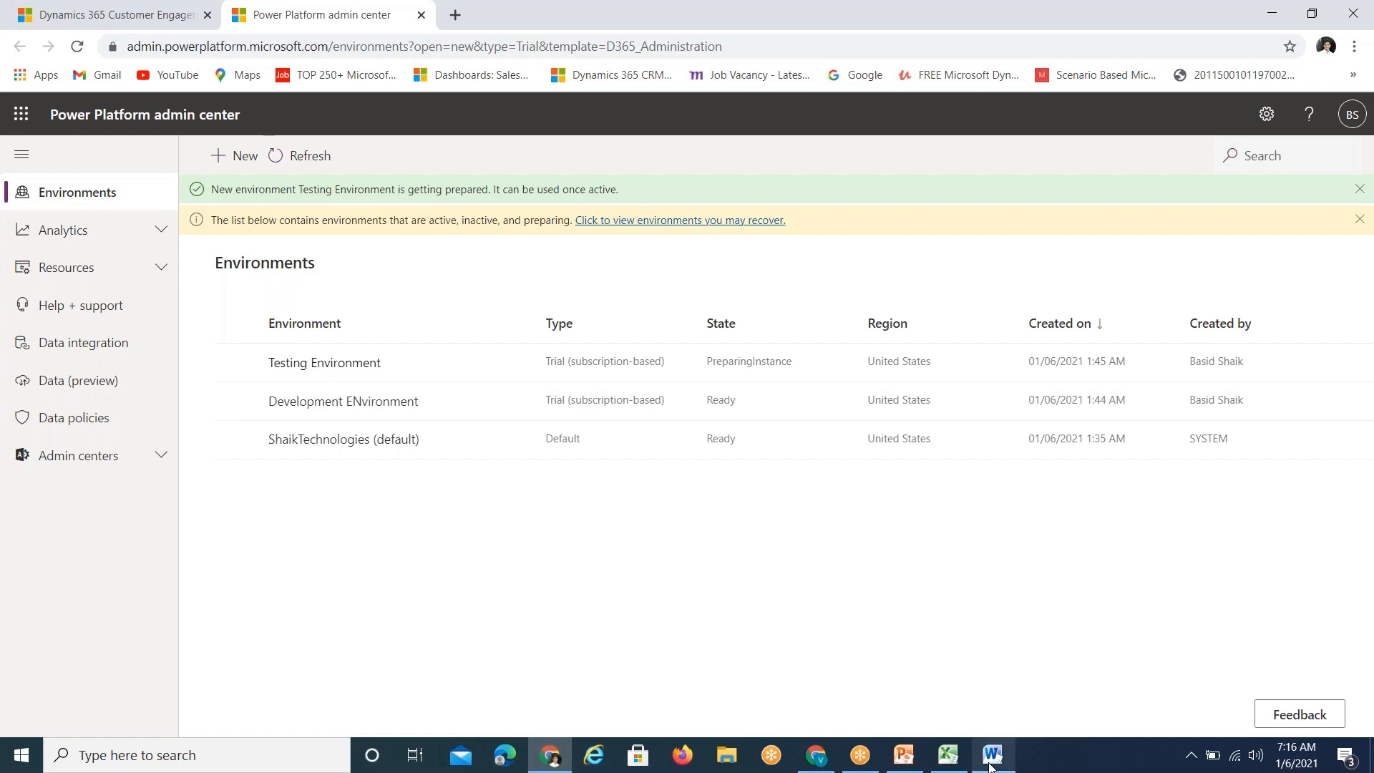
Switch to the running notes in Word and insert a blank line between the tenant examples and the Instance definition.
mouse_move(992, 755)
left_click(971, 707)
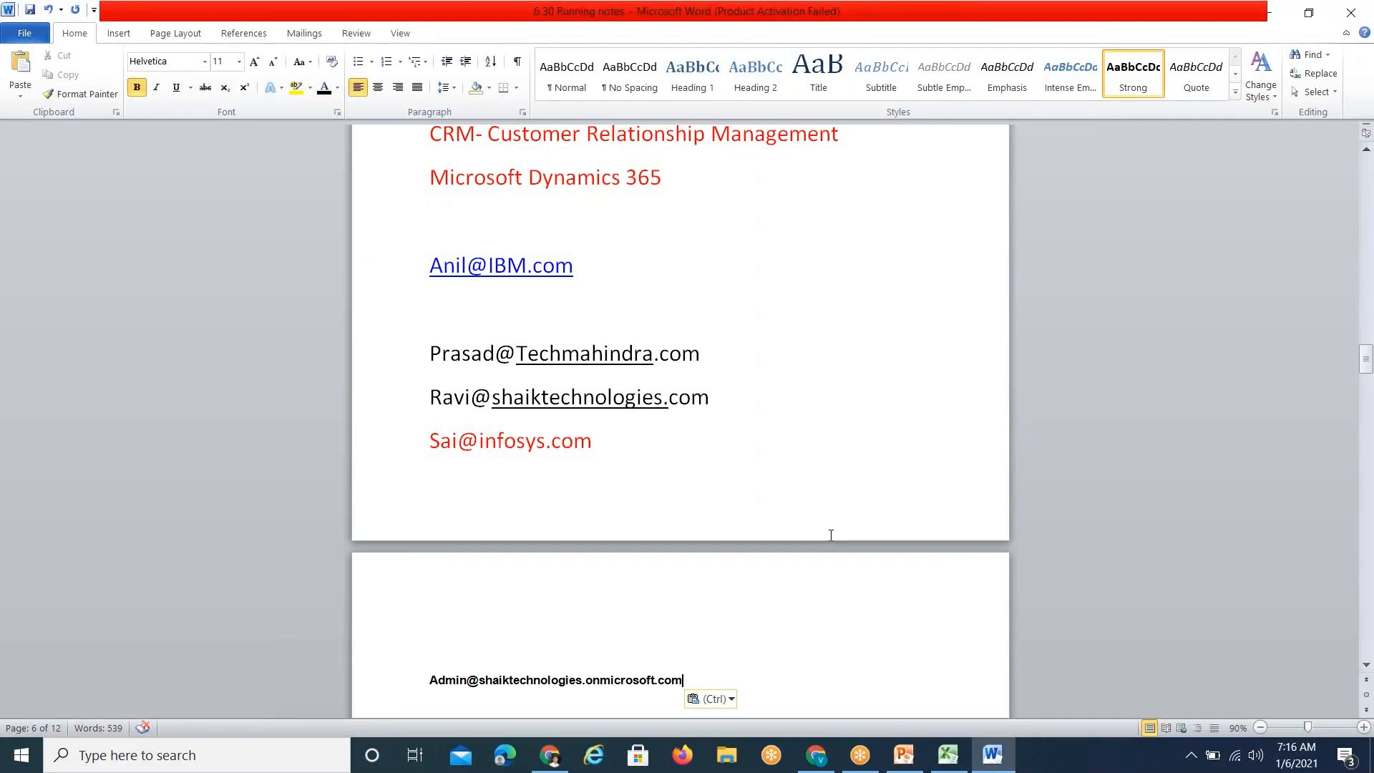
scroll(831, 535, "down", 5)
scroll(831, 535, "down", 8)
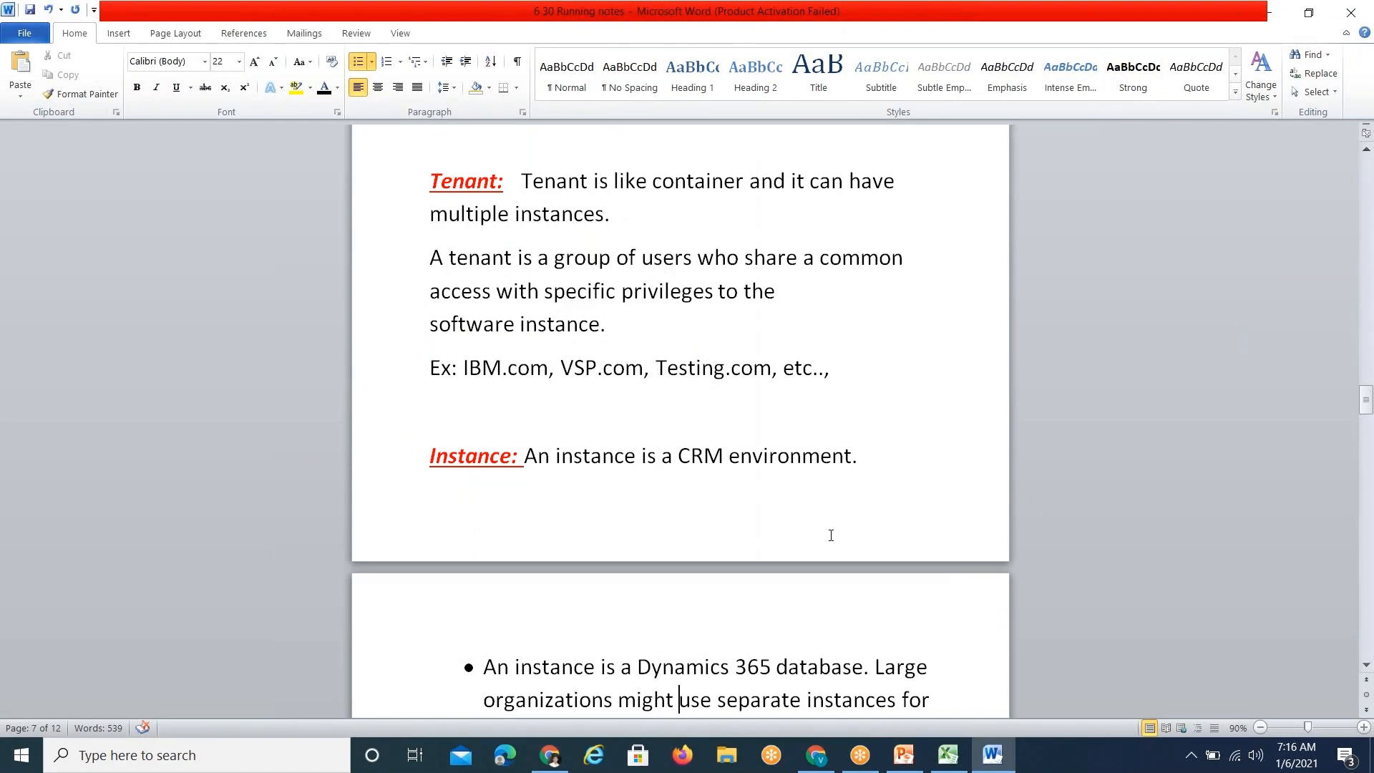
left_click(712, 422)
key("Return")
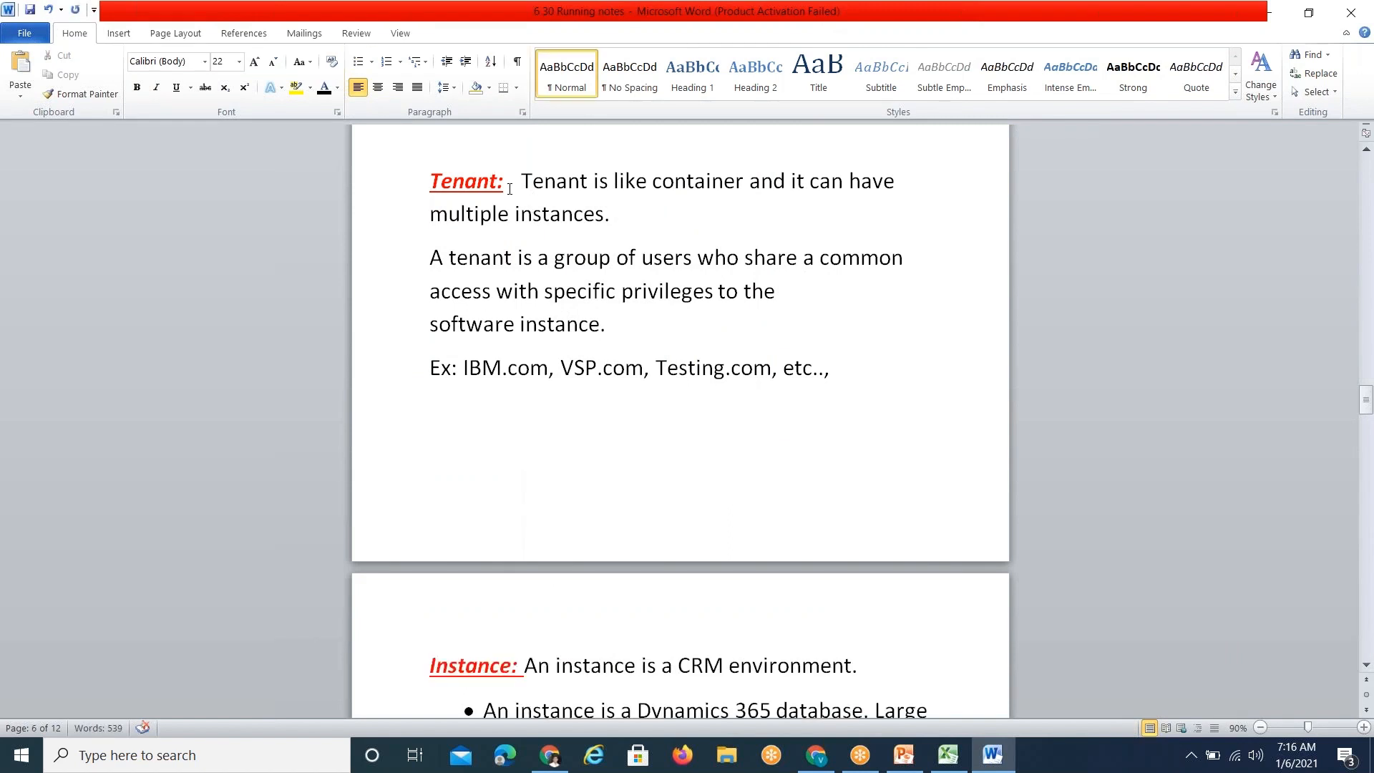
Highlight the Tenant heading in the notes, then switch to the Power Platform admin center and select each listed environment in turn.
left_click_drag(509, 180, 389, 175)
left_click(663, 304)
key("alt+Tab")
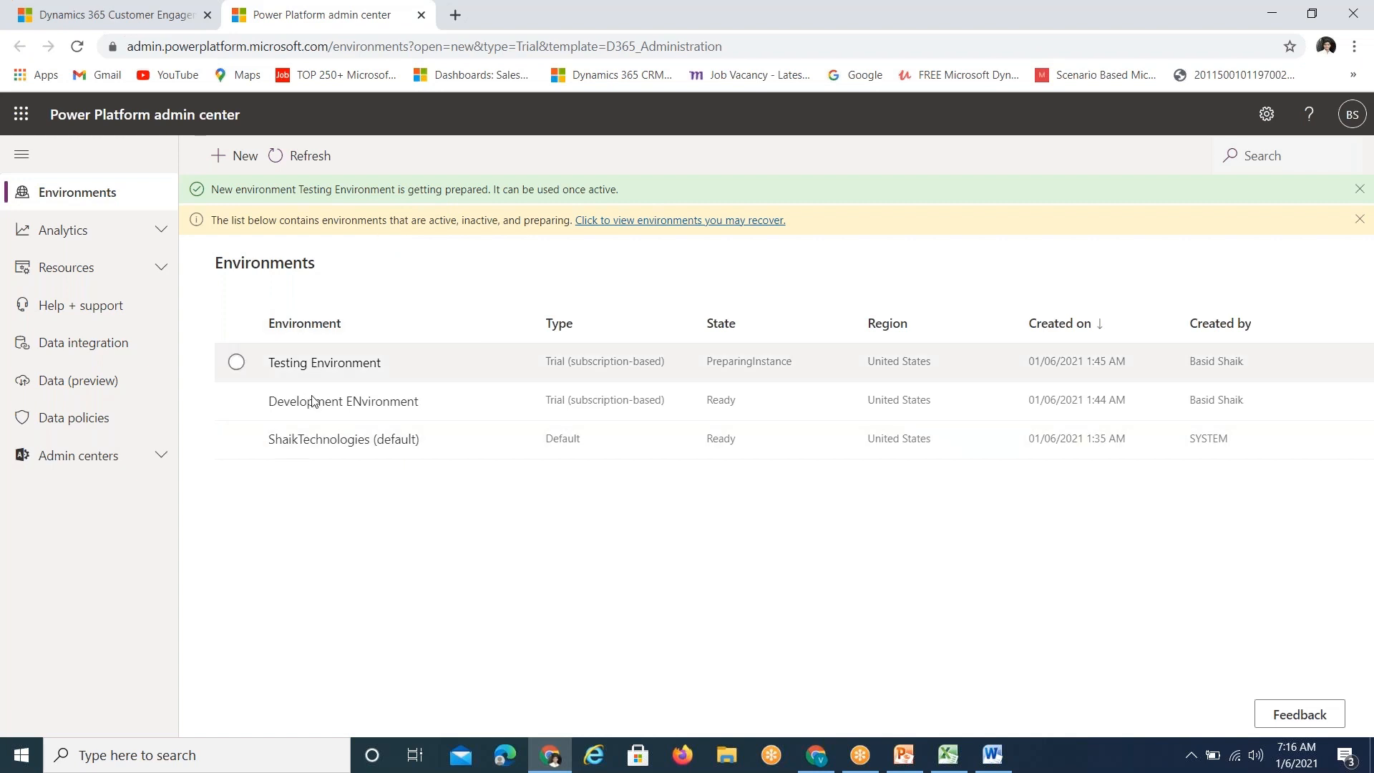
left_click(238, 363)
left_click(238, 400)
left_click(236, 439)
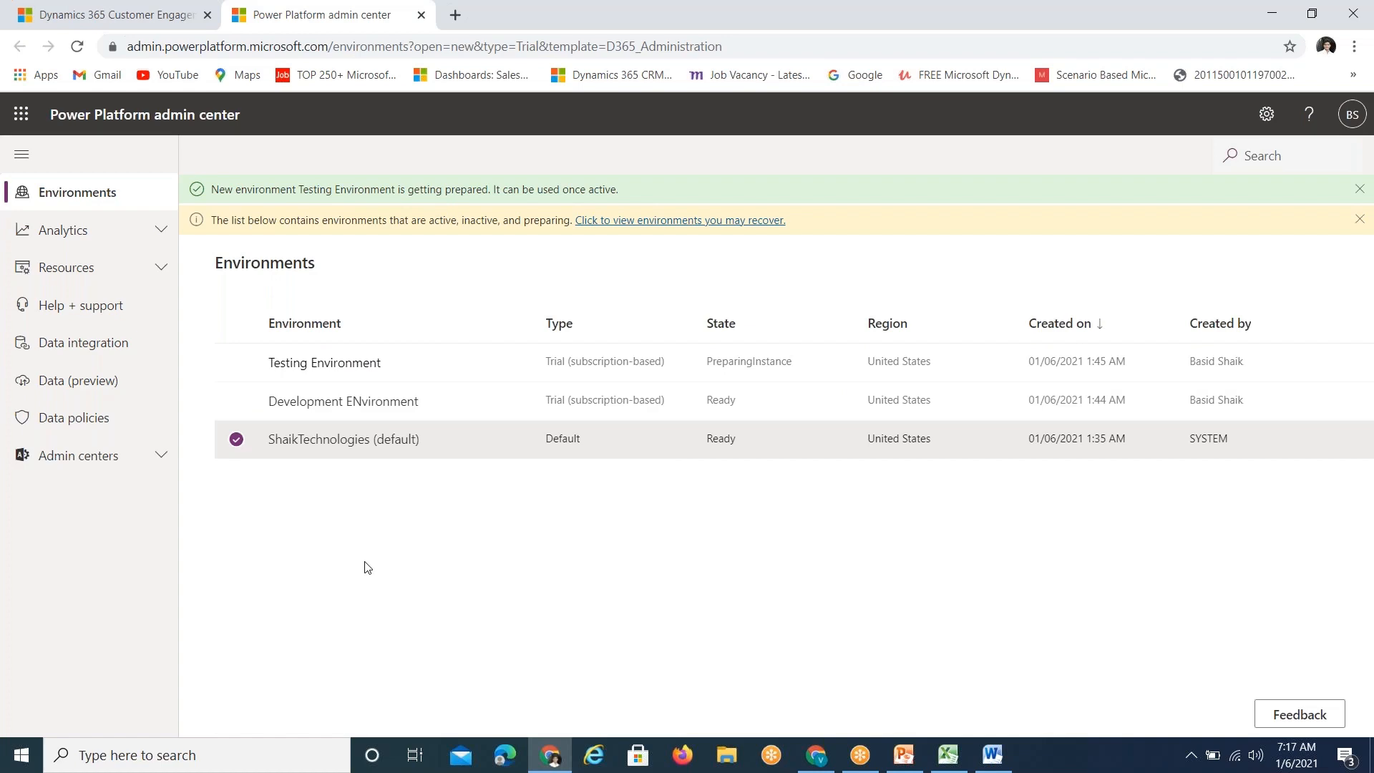
Switch back to the Word notes and highlight the word "Tenant" at the start of its definition.
key("alt+Tab")
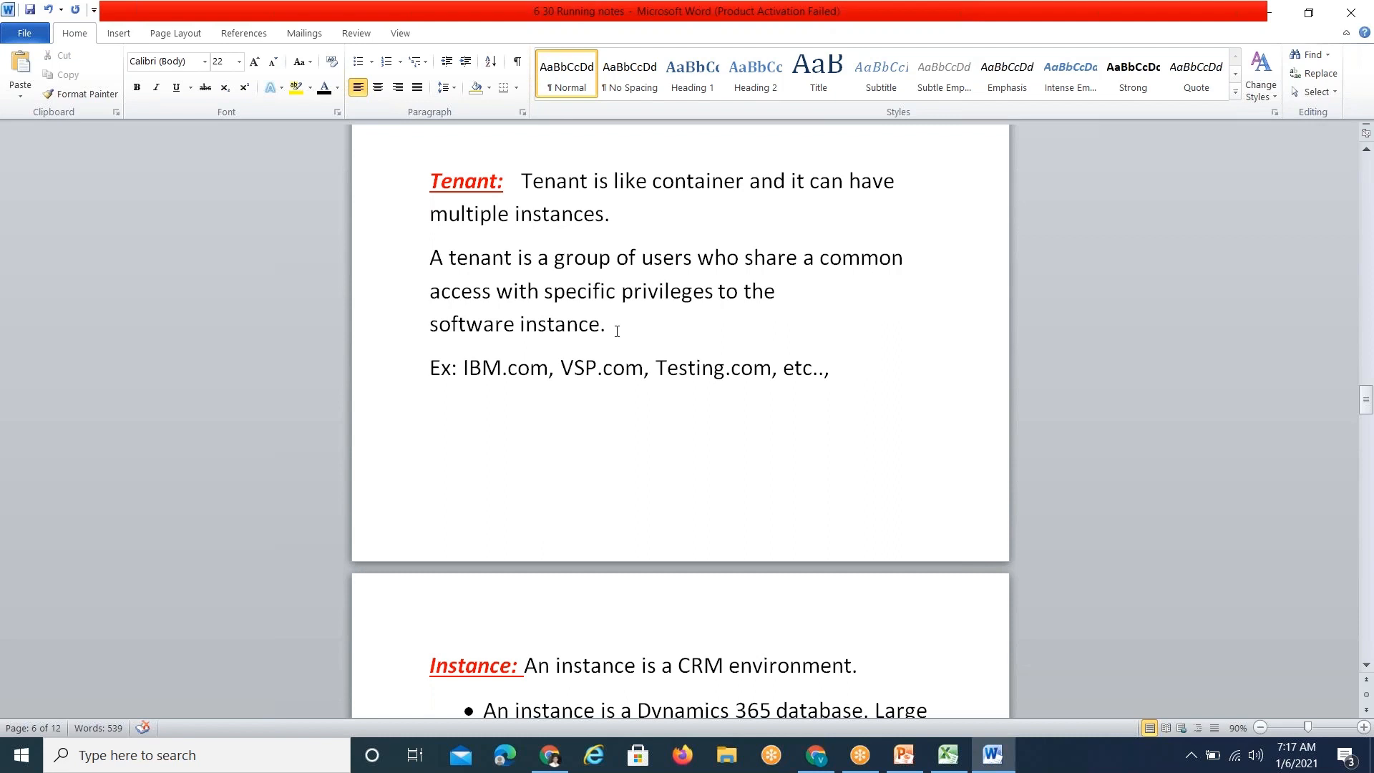
left_click_drag(525, 179, 588, 185)
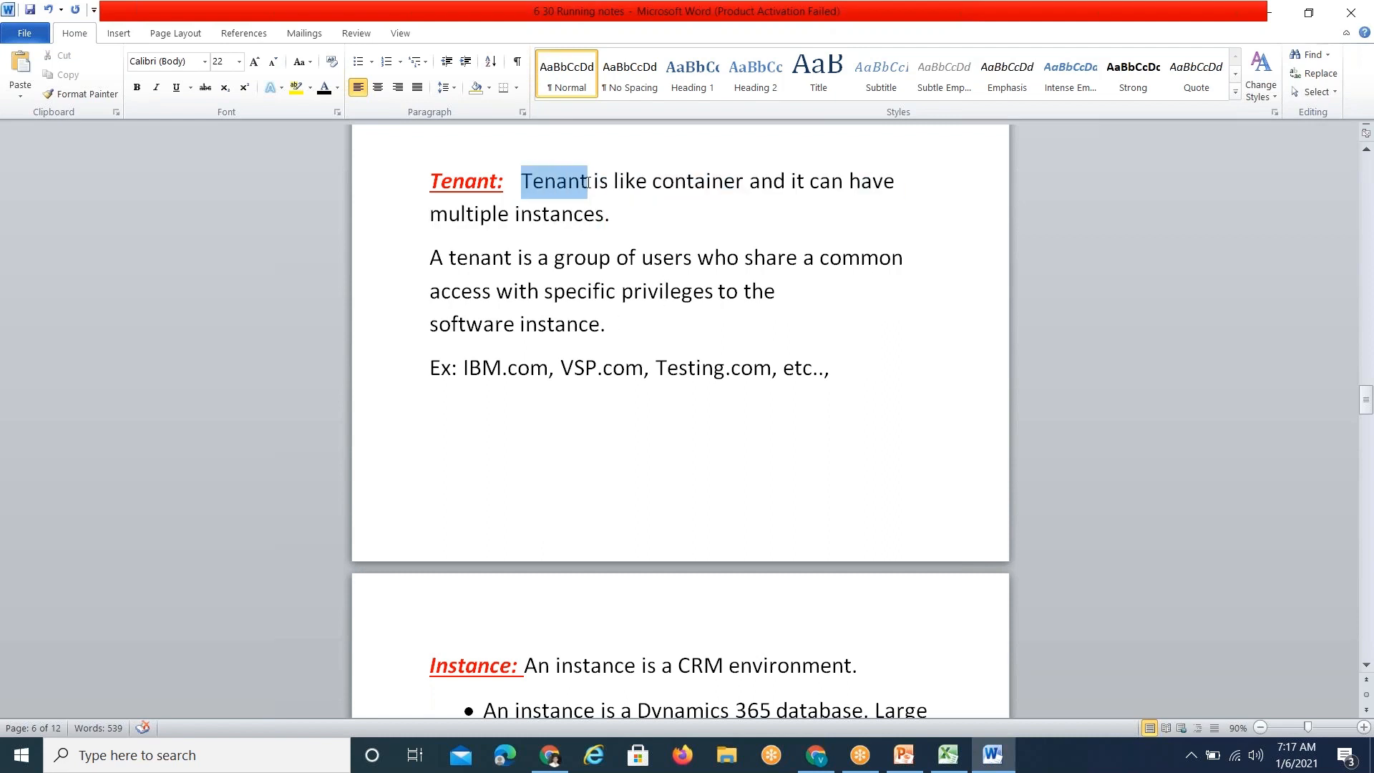
left_click(590, 185)
left_click_drag(734, 184, 662, 178)
key("BackSpace")
key("alt+Tab")
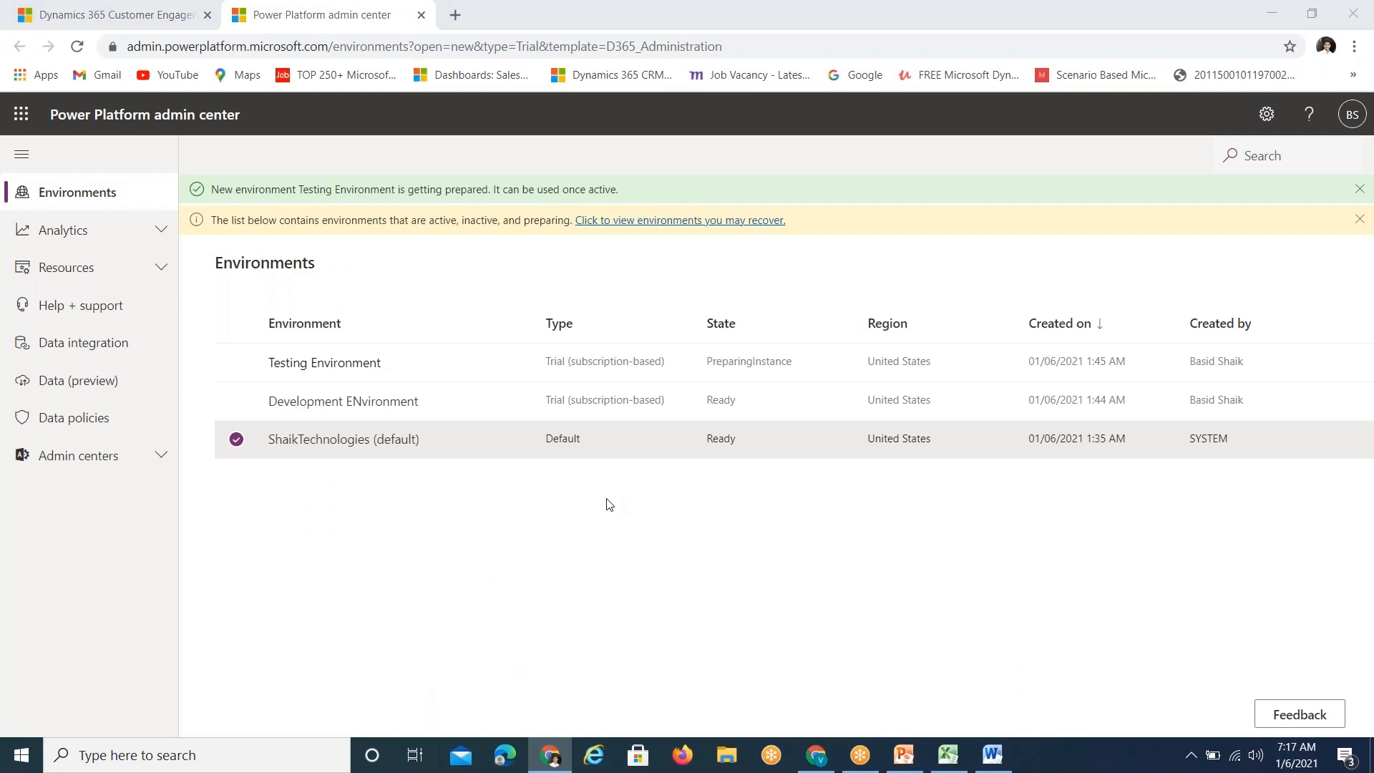
key("alt+Tab")
left_click(711, 342)
key("ctrl+z")
left_click(717, 258)
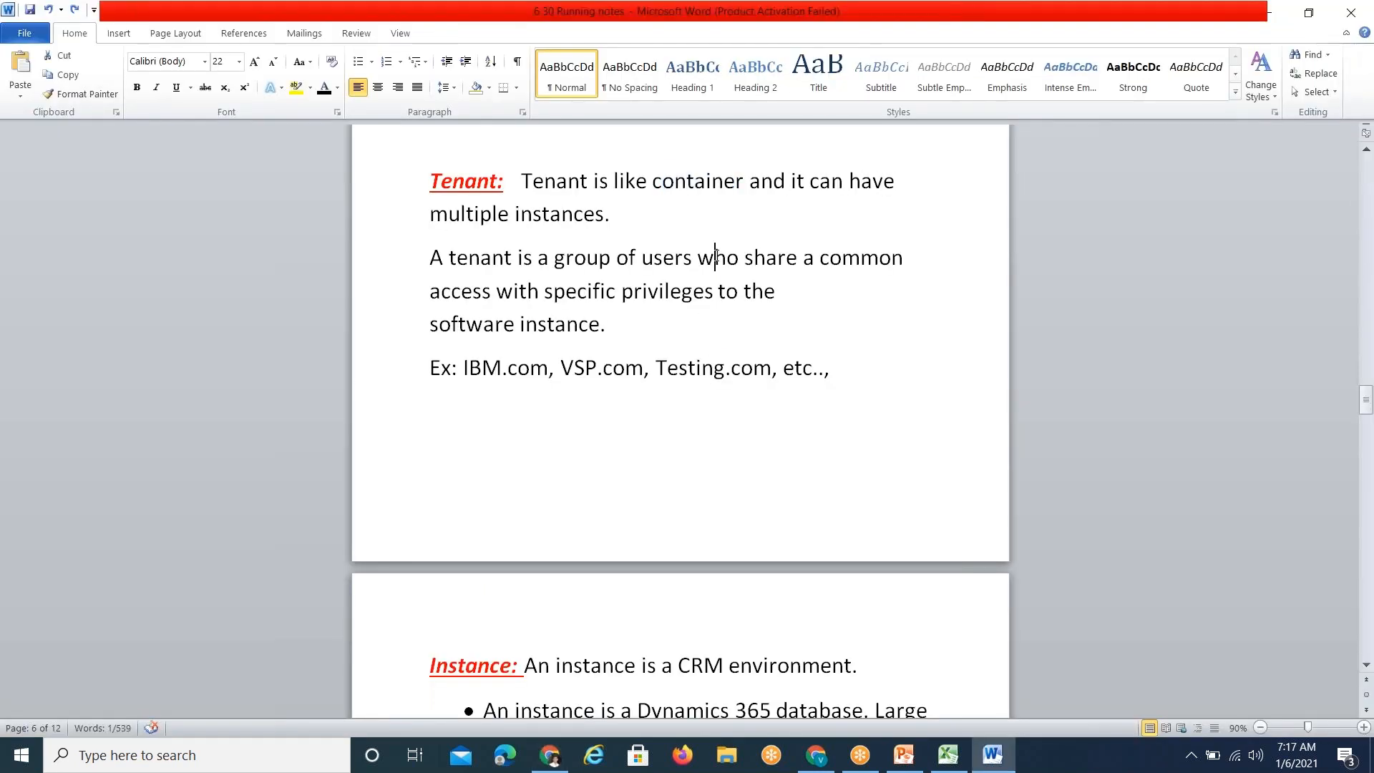
Highlight the container definition of Tenant, then the sentence describing a tenant as a group of users sharing common access.
left_click_drag(522, 180, 739, 184)
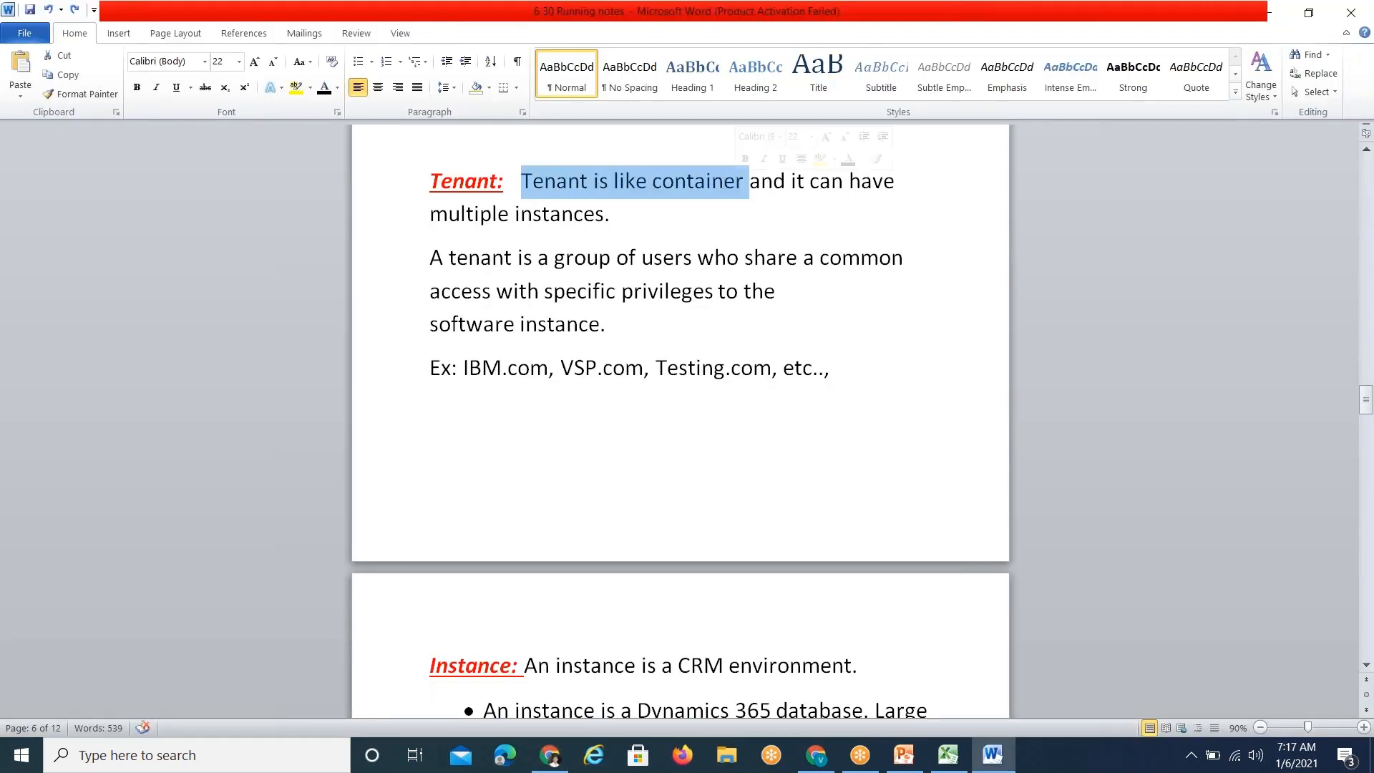
left_click(610, 216, "shift")
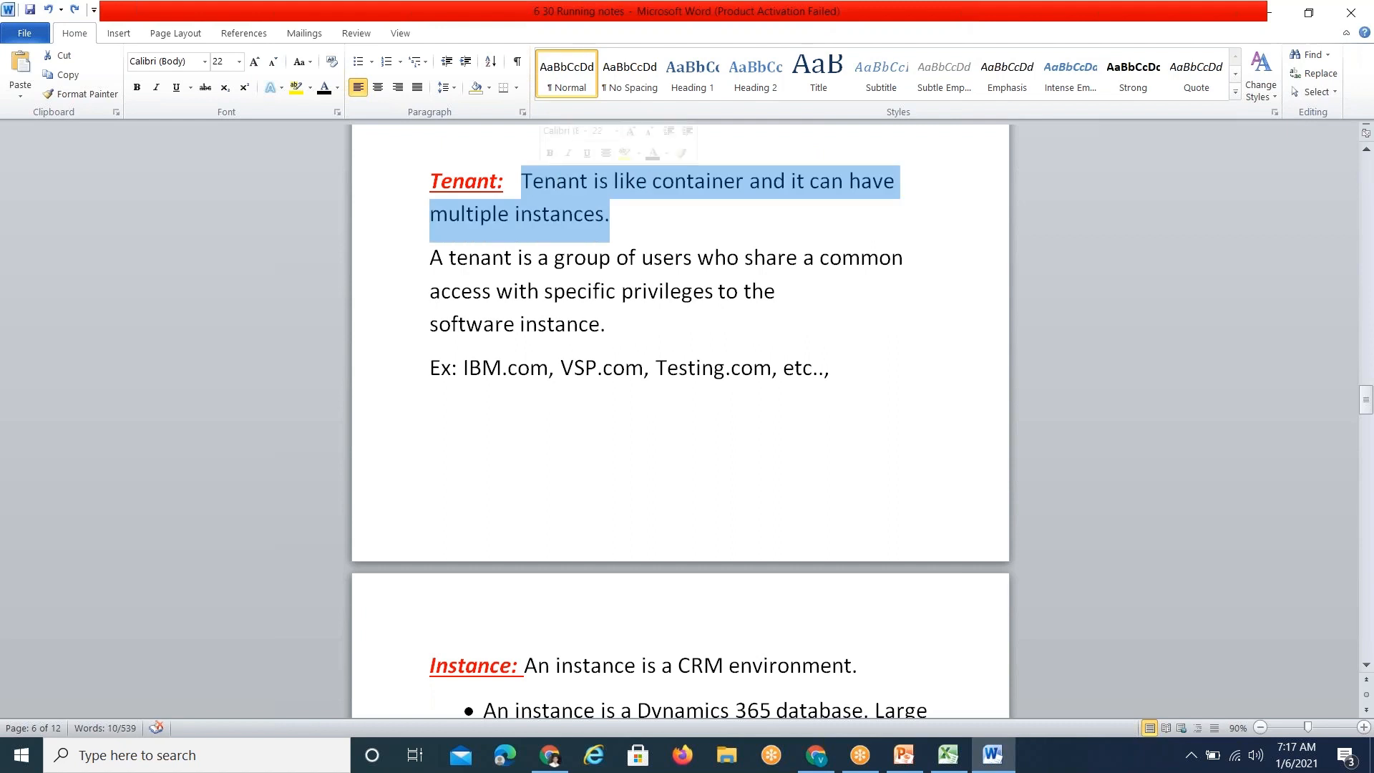
left_click_drag(430, 259, 713, 269)
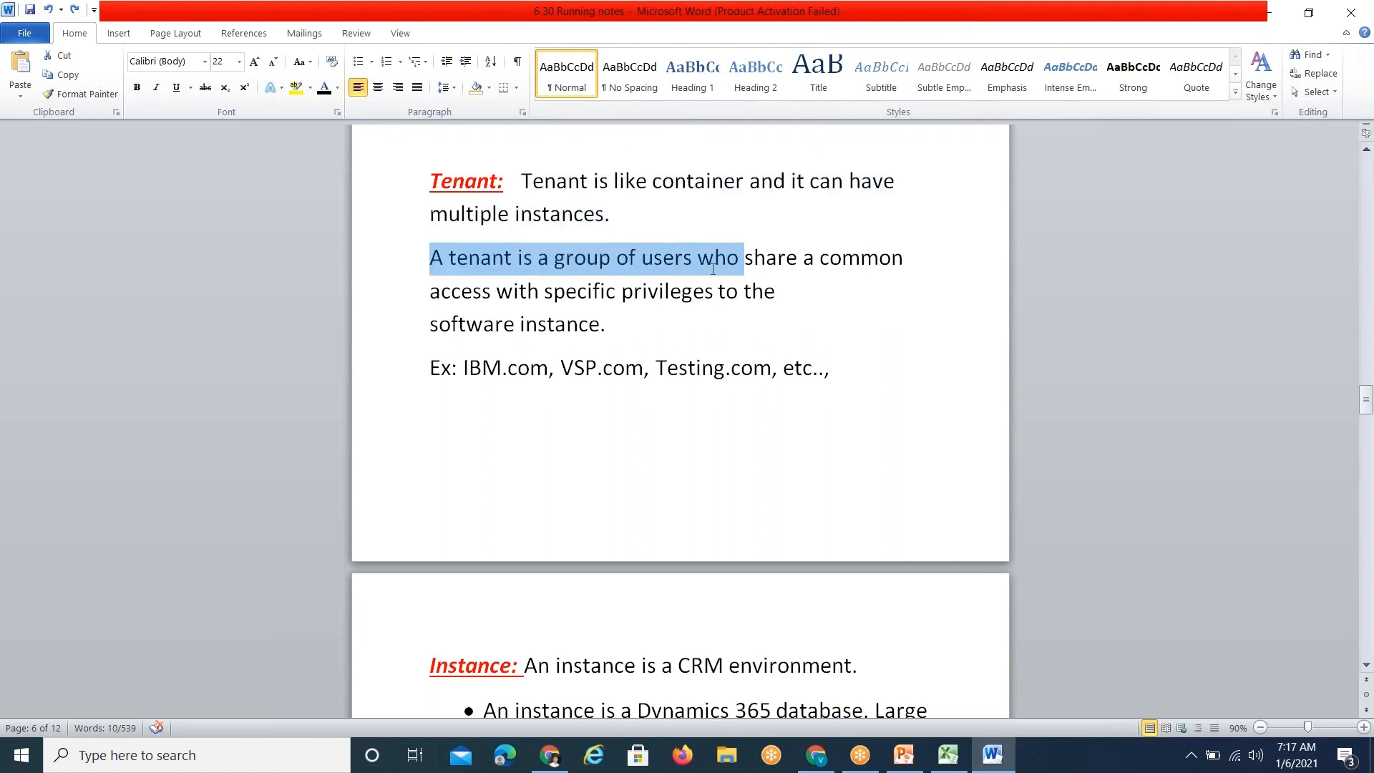
key("shift+Down")
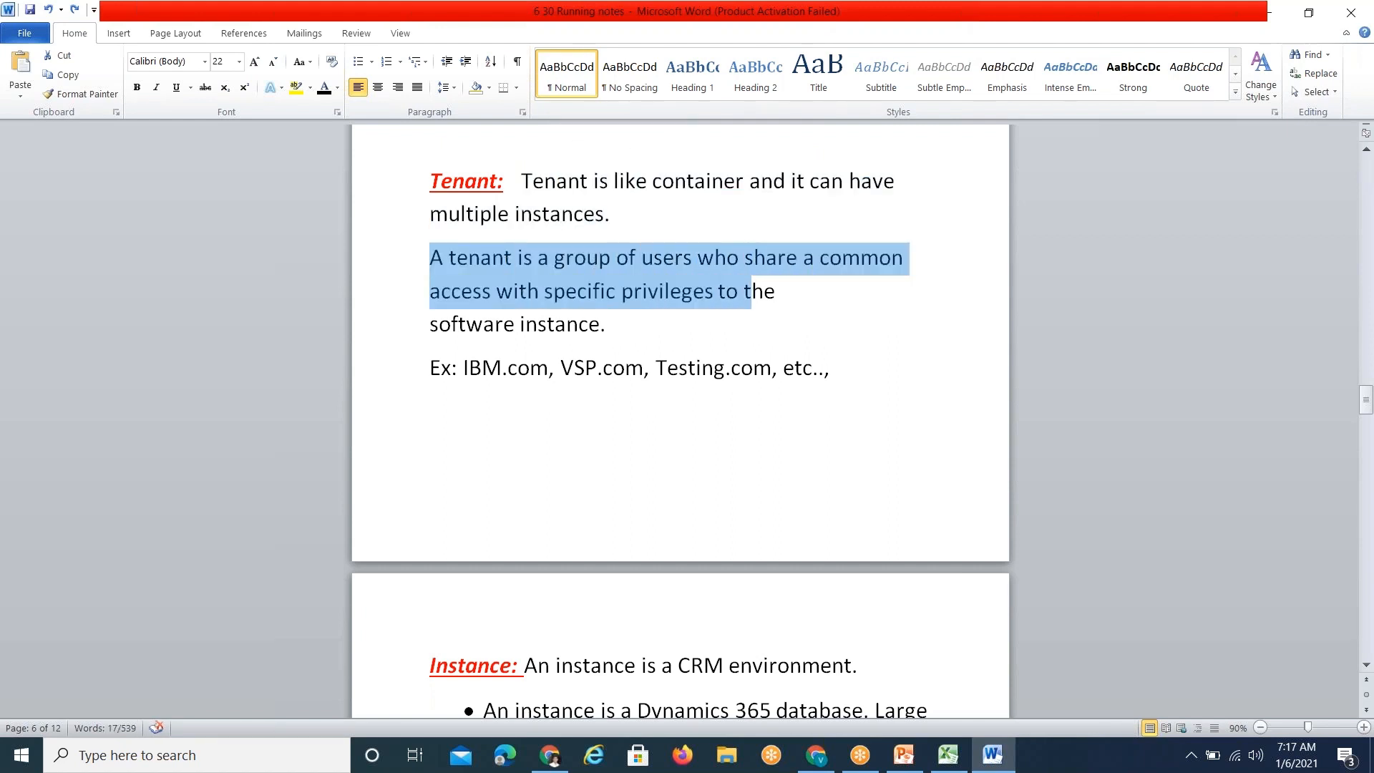
left_click(608, 329)
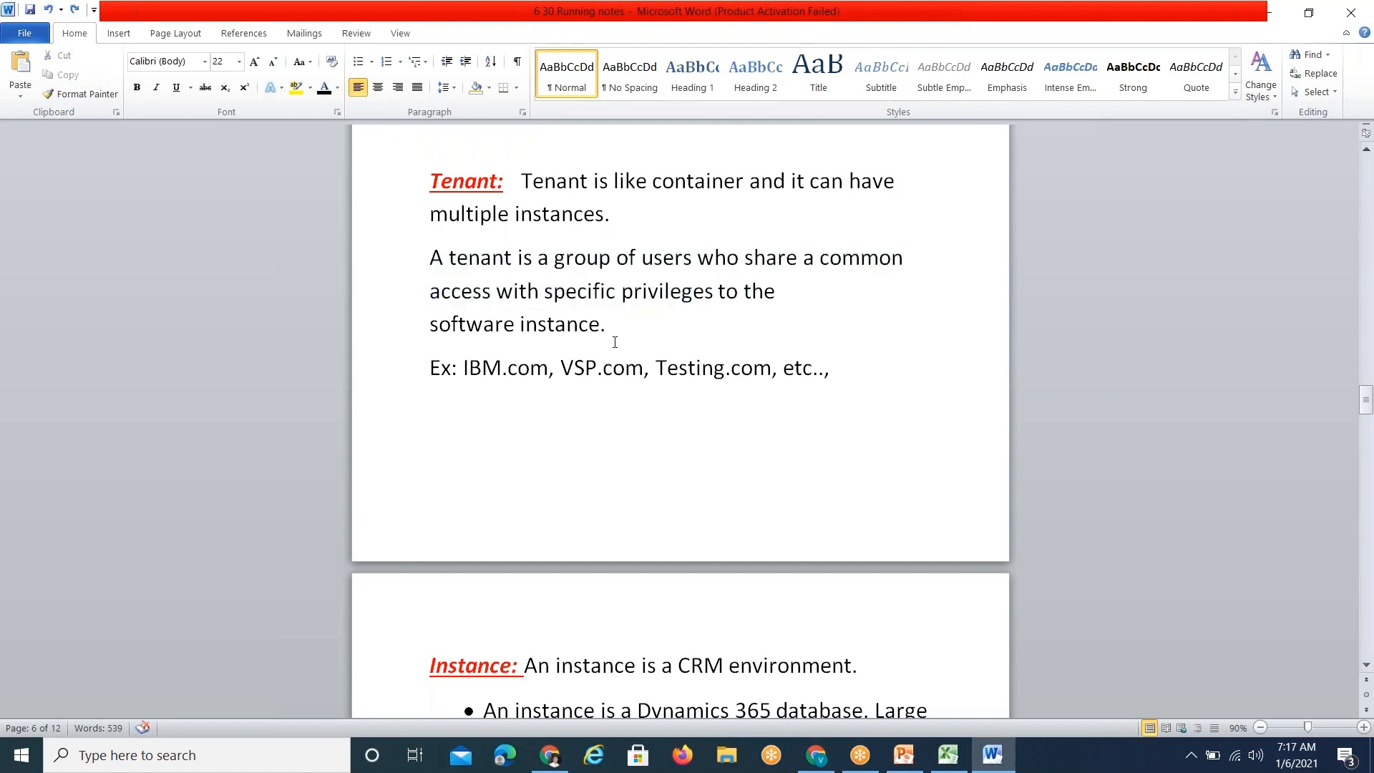
Switch to the Power Platform admin center and select the default, Testing and Development environments in turn.
key("alt+Tab")
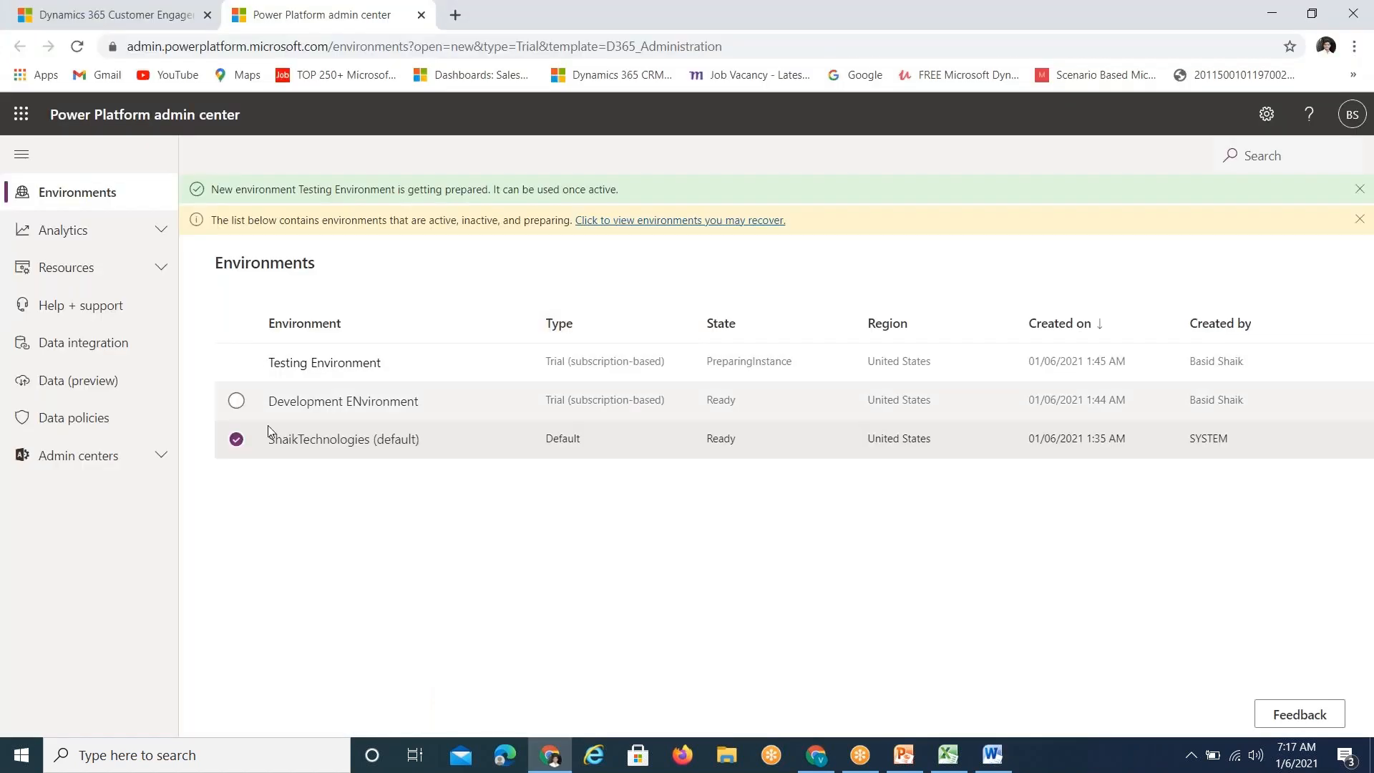
left_click(236, 363)
left_click(238, 402)
left_click(238, 439)
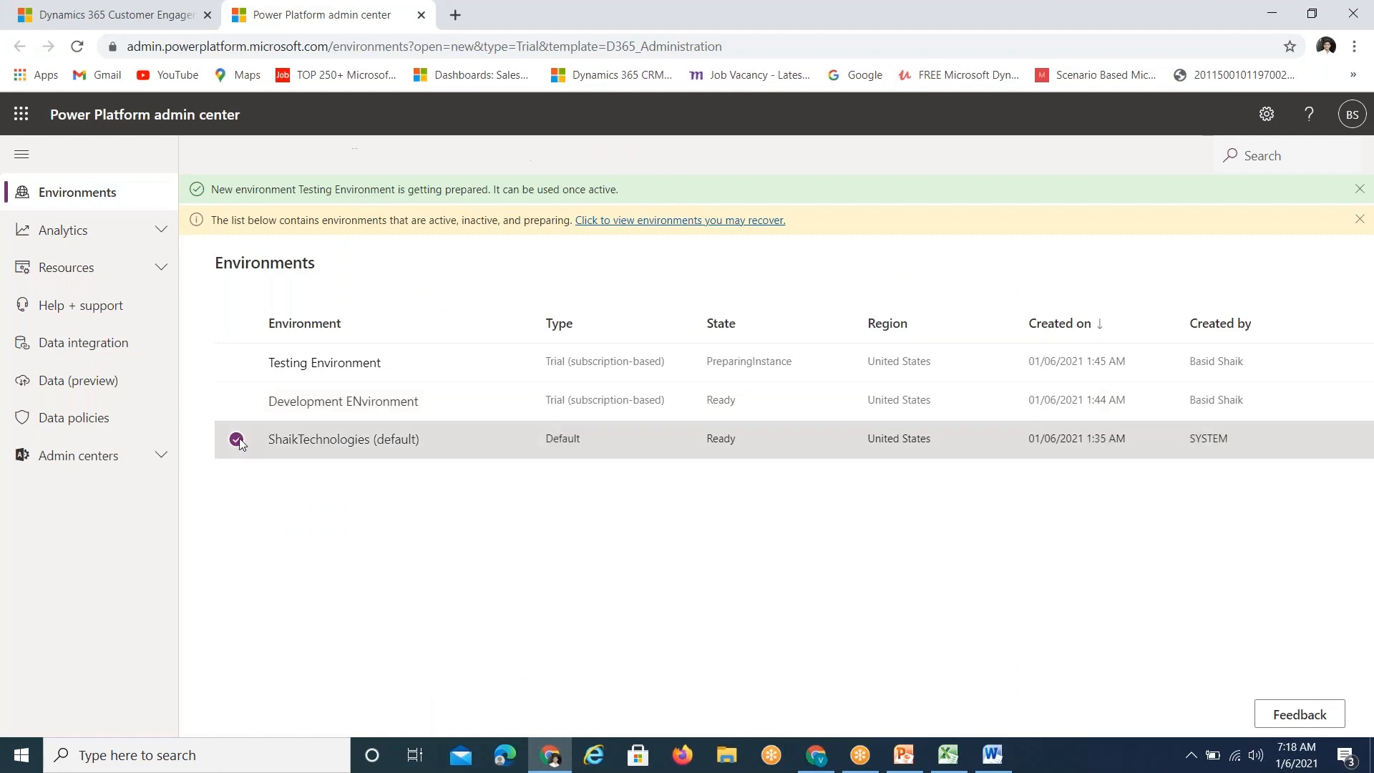
key("alt+Tab")
key("alt+Tab")
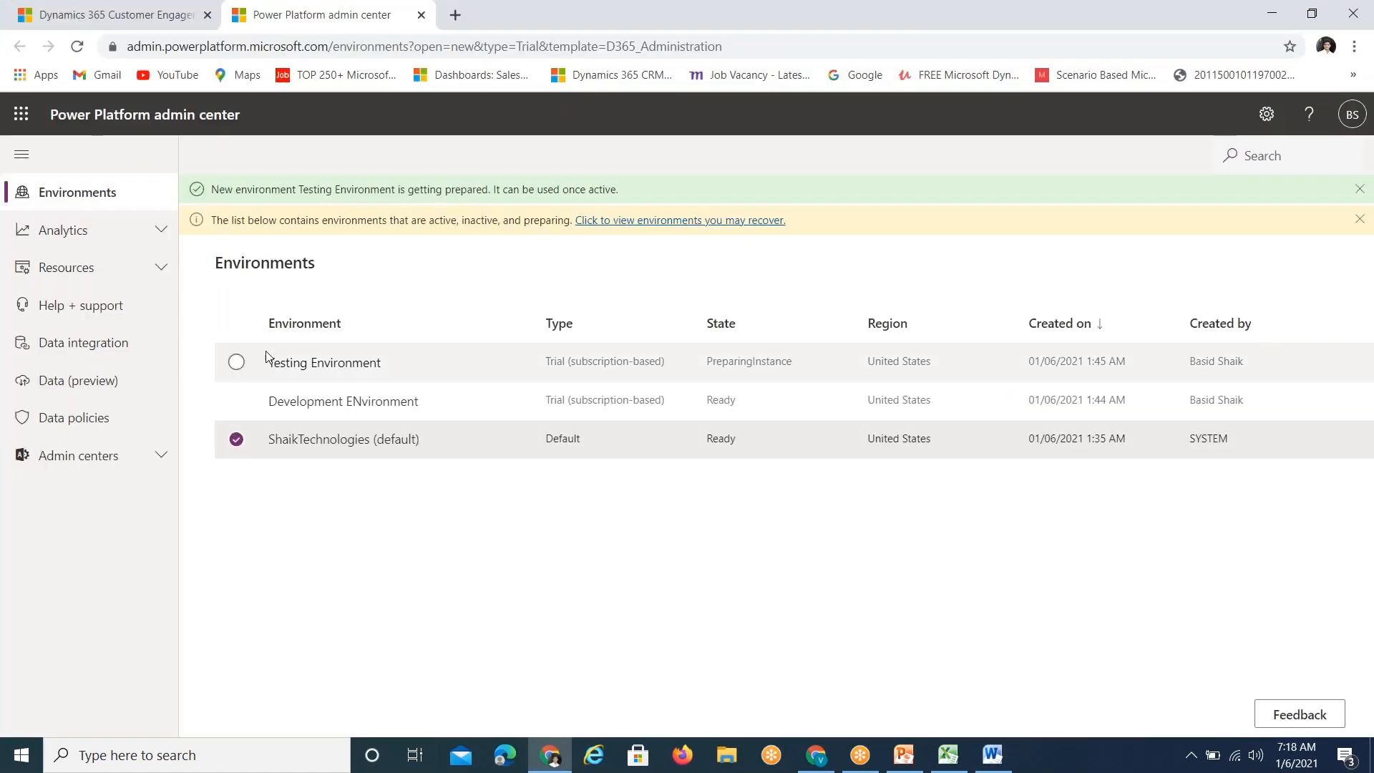
left_click(237, 363)
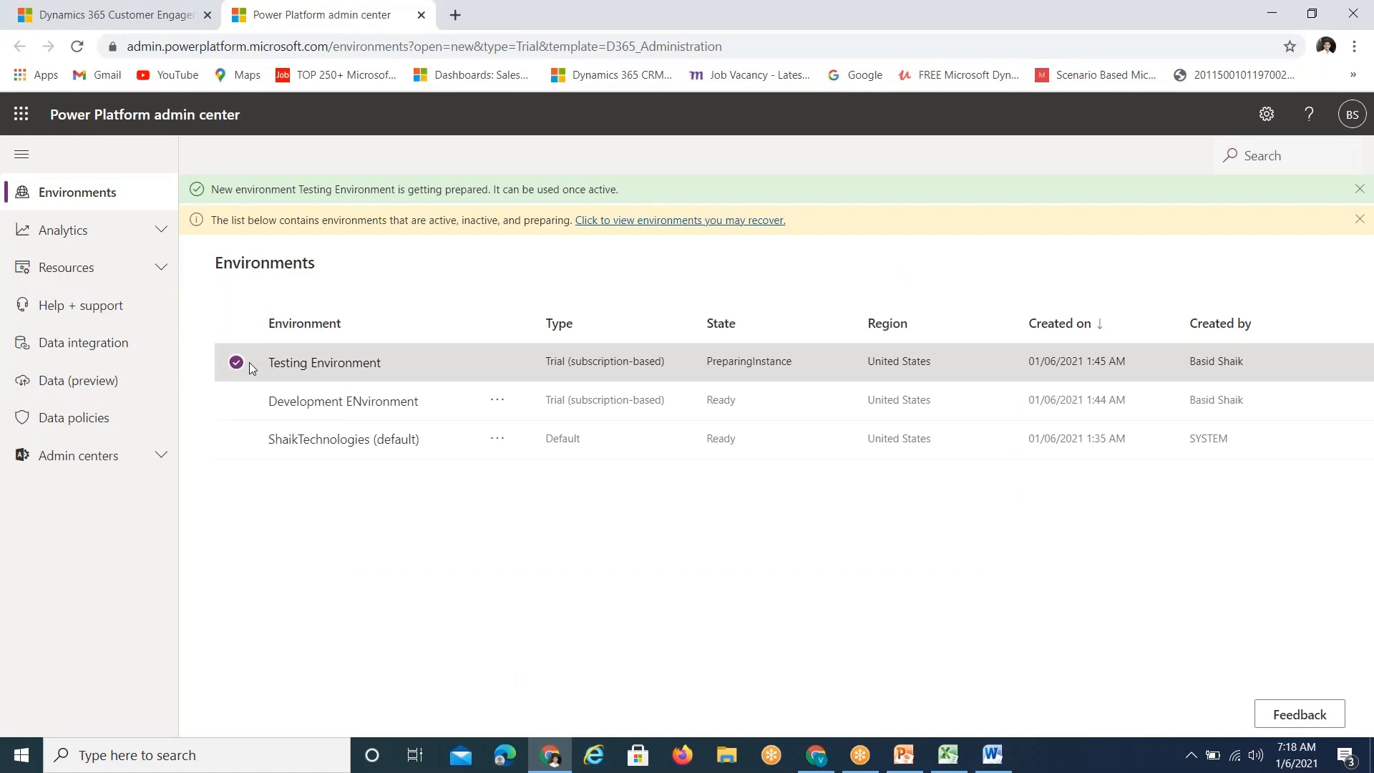
left_click(237, 400)
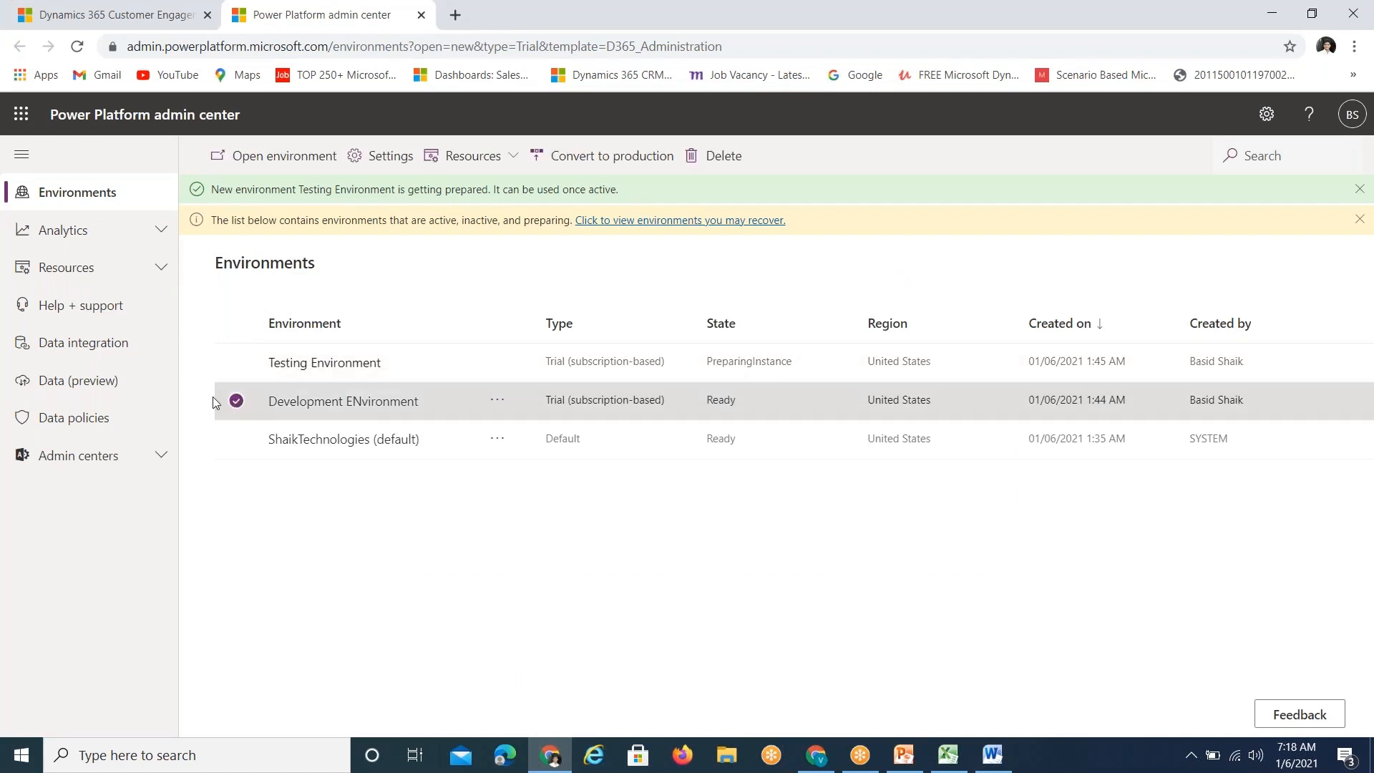
left_click(237, 363)
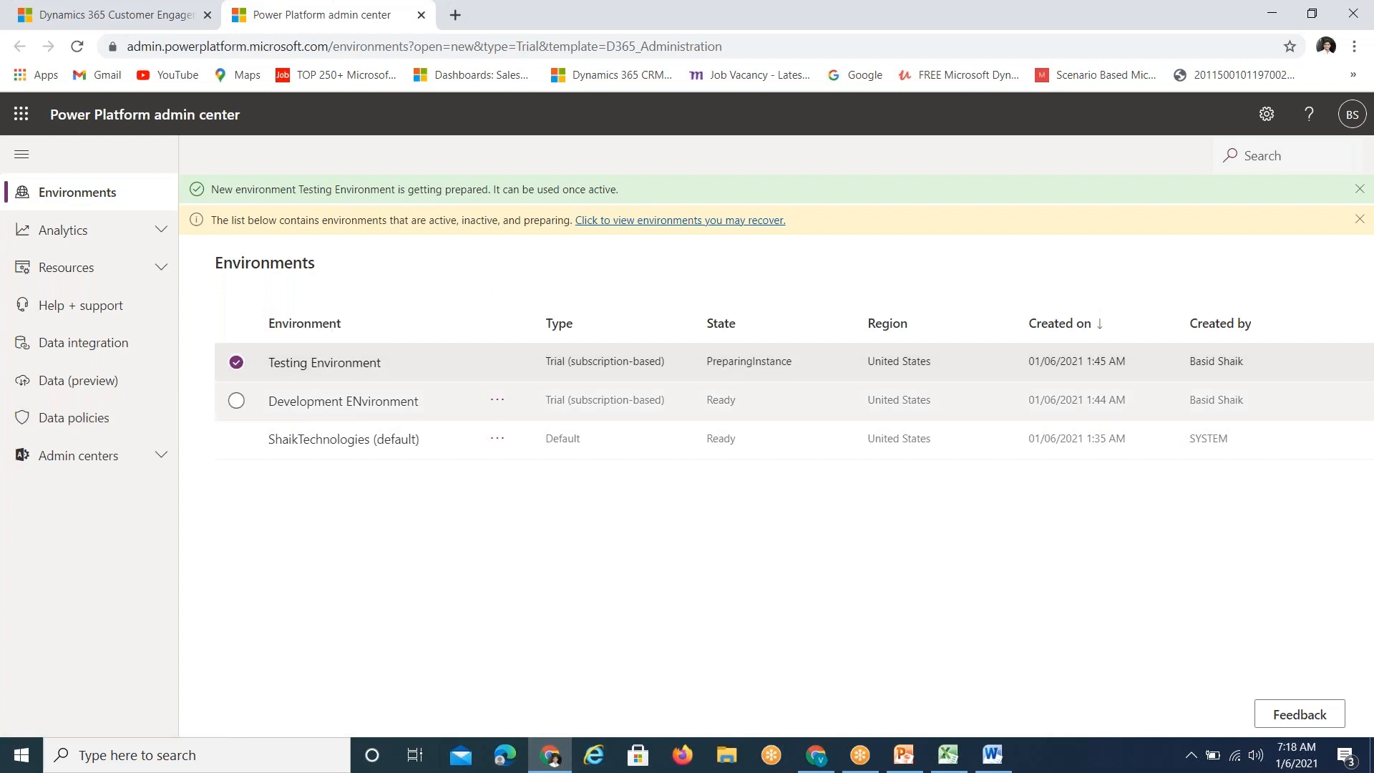
Switch back to the Word notes and highlight the group-of-users definition, the word "privileges" and the IBM.com example.
key("alt+Tab")
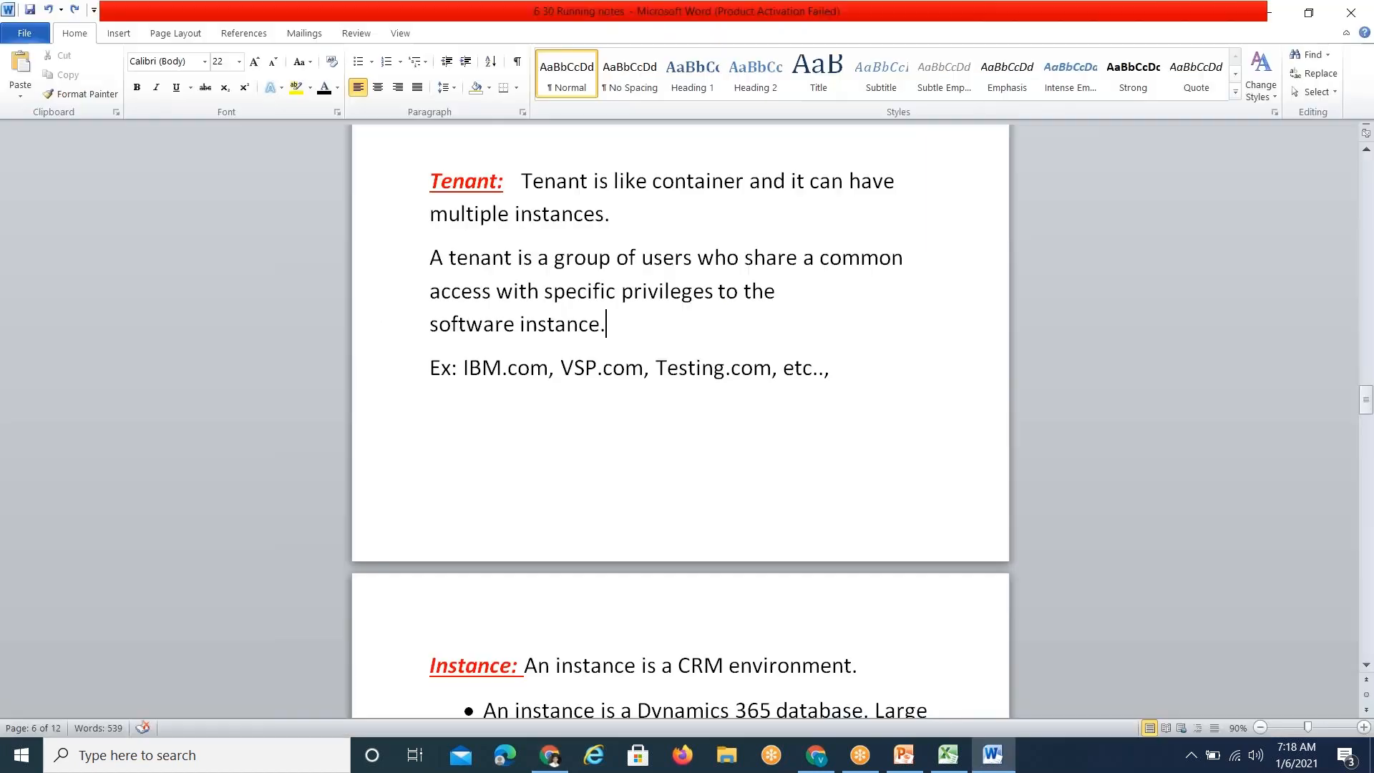
left_click(610, 319)
left_click_drag(610, 320, 428, 257)
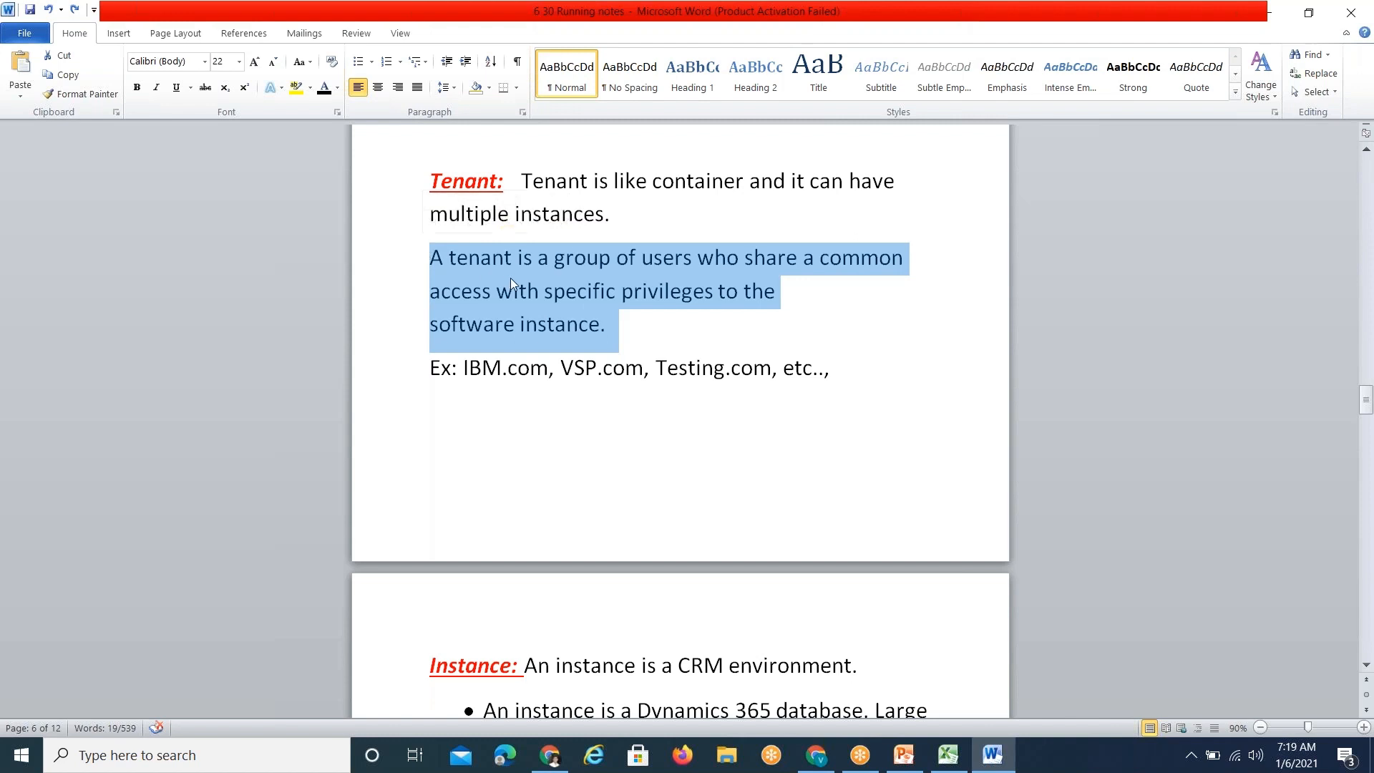
left_click(621, 293)
left_click_drag(552, 291, 745, 293)
left_click(713, 294)
double_click(713, 294)
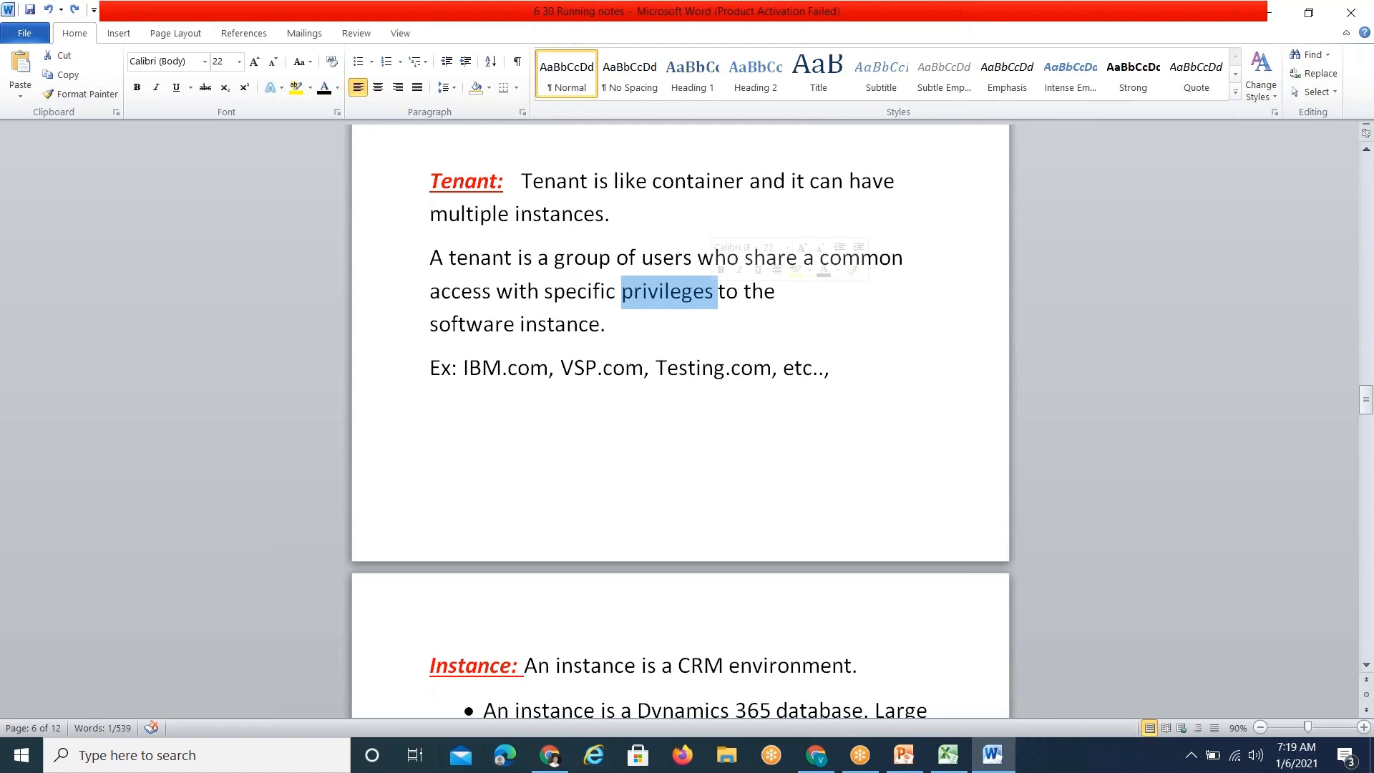
left_click_drag(547, 376, 466, 370)
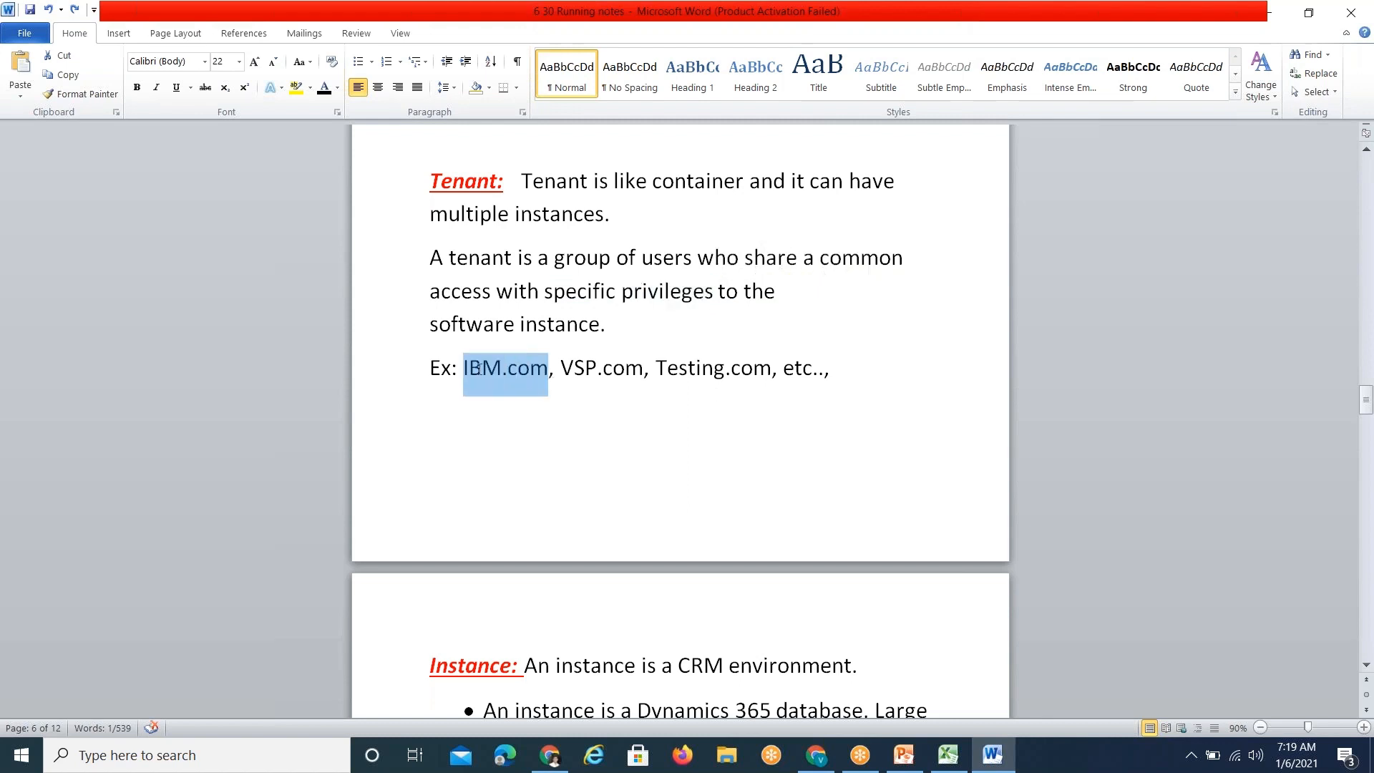
Add a line below the tenant examples and paste the Development ENvironment's URL copied from its details in the Power Platform admin center.
left_click(835, 374)
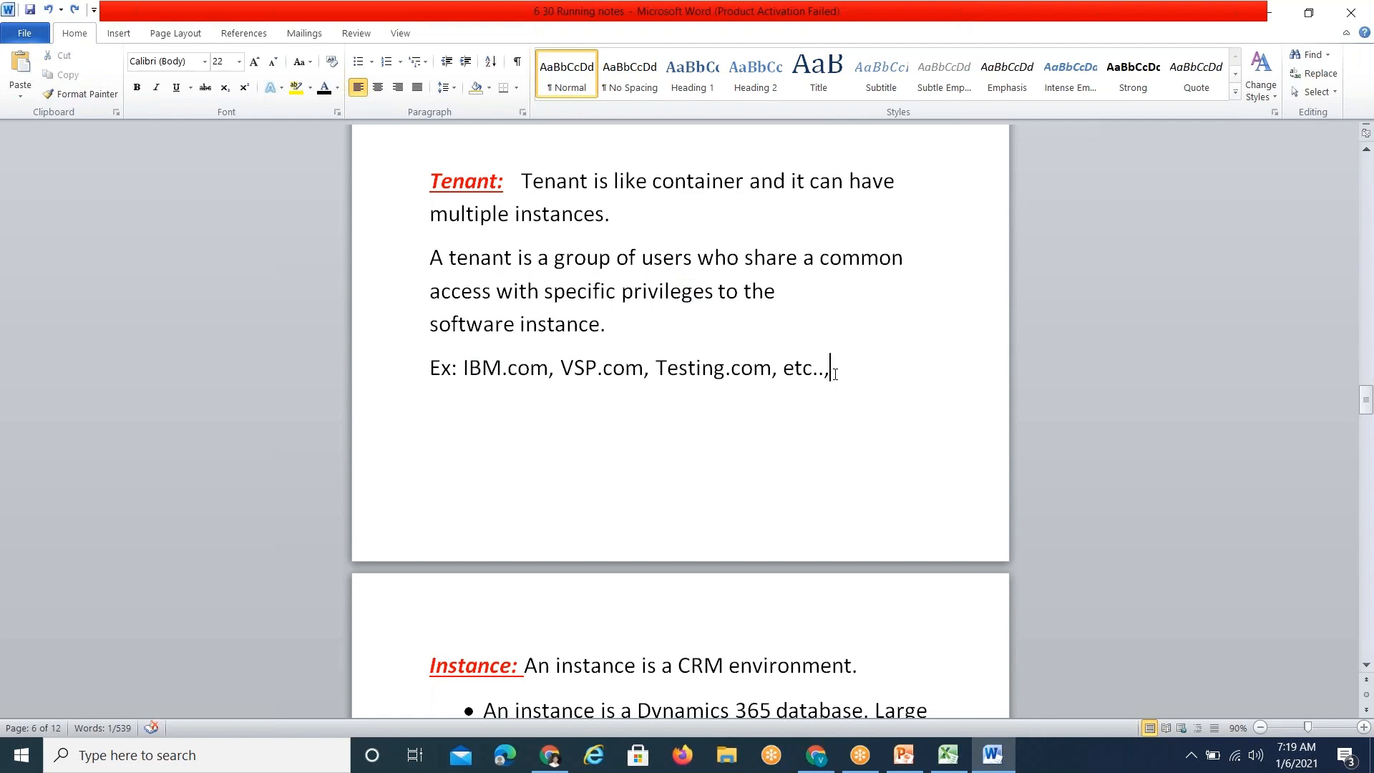
key("Return")
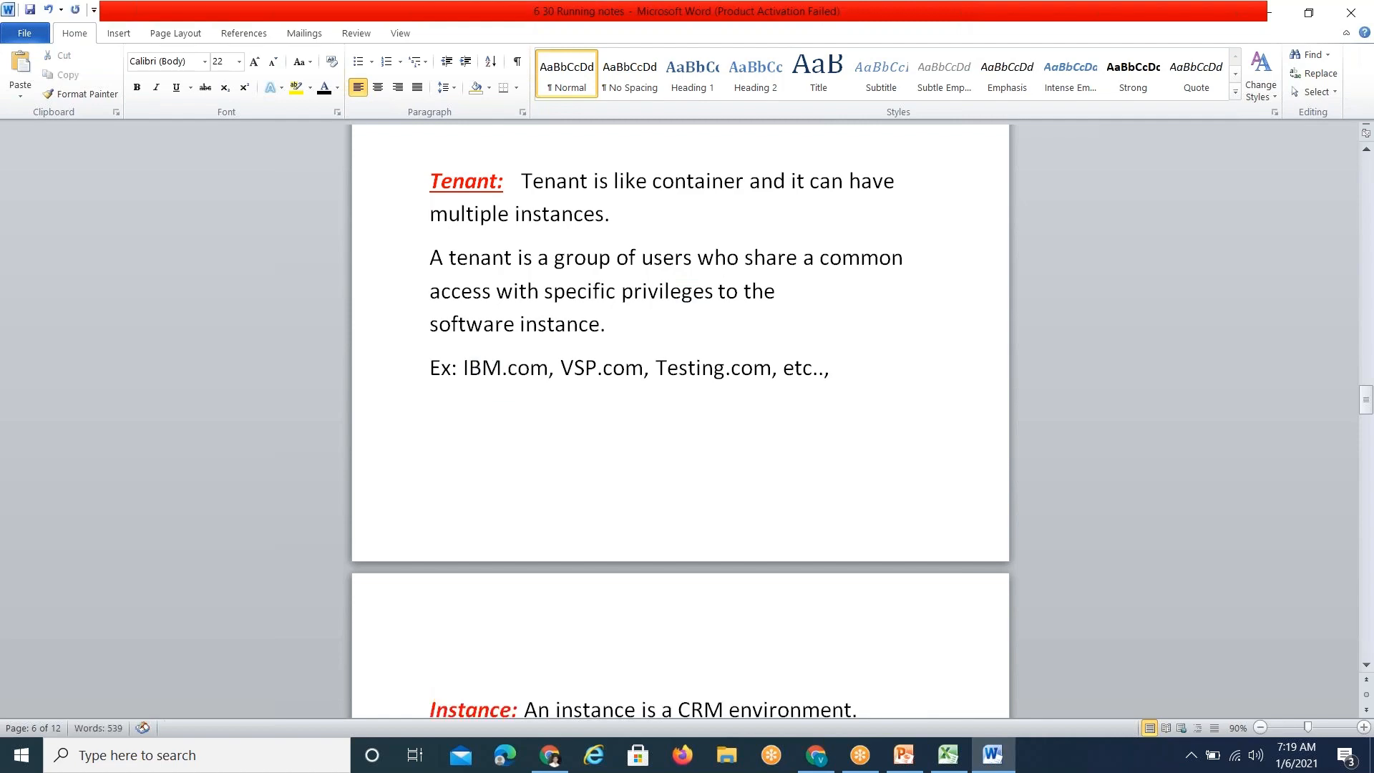
key("alt+Tab")
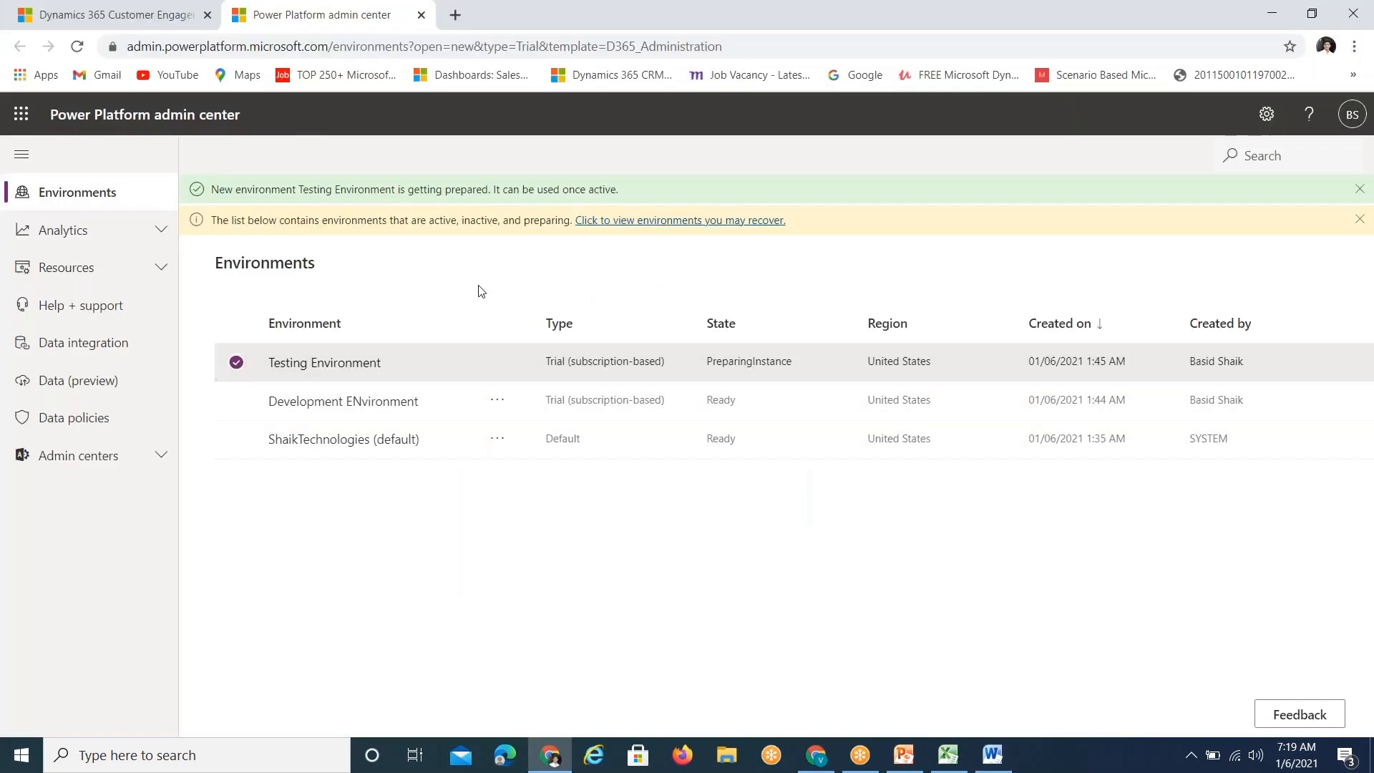
left_click(310, 407)
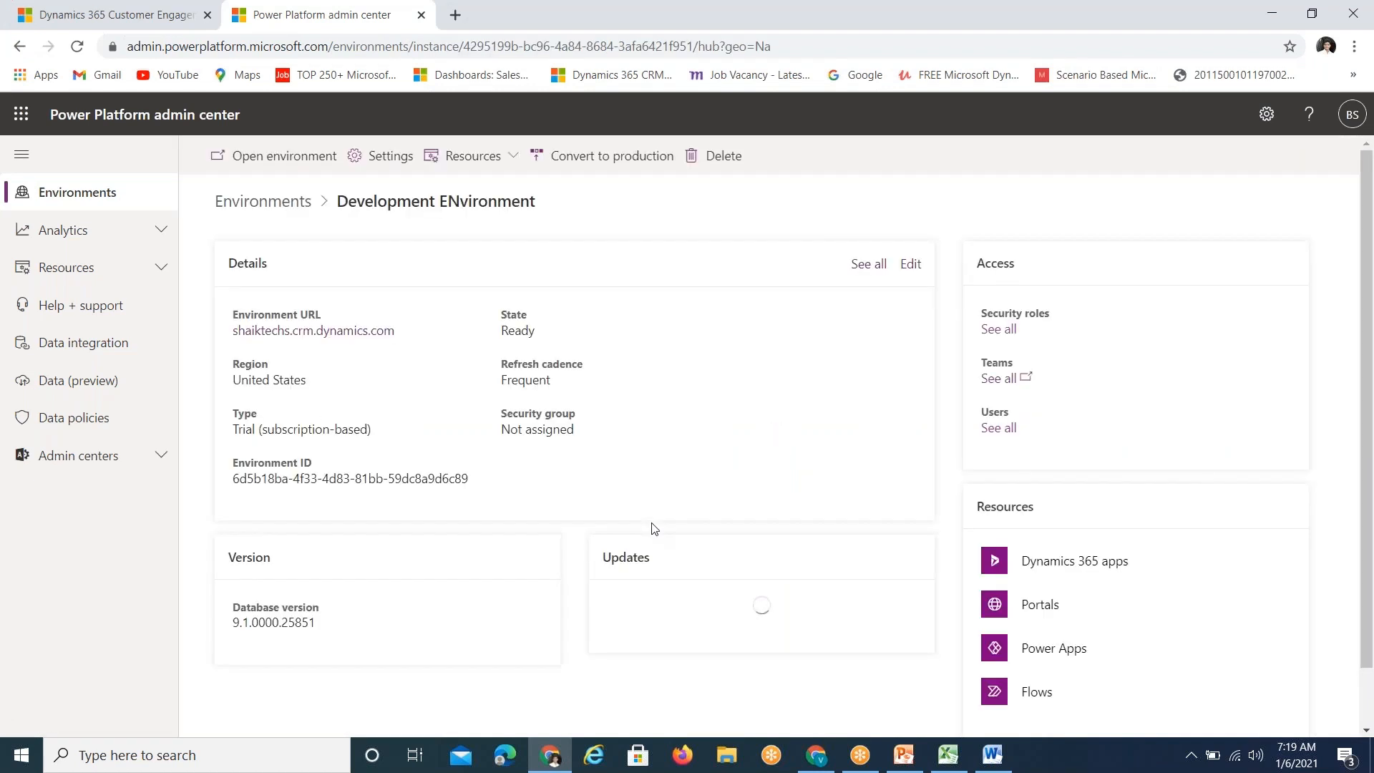
left_click_drag(403, 339, 233, 330)
key("ctrl+c")
key("alt+Tab")
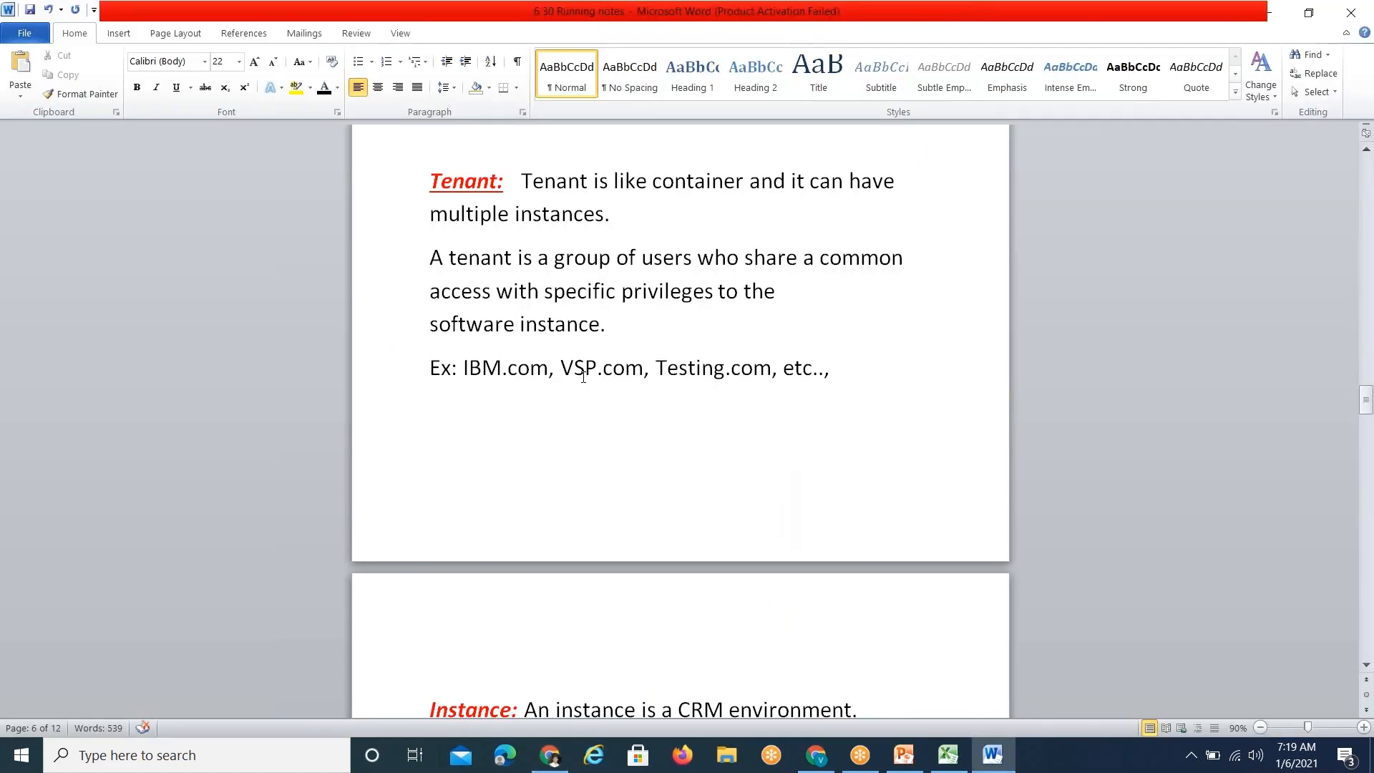
key("ctrl+v")
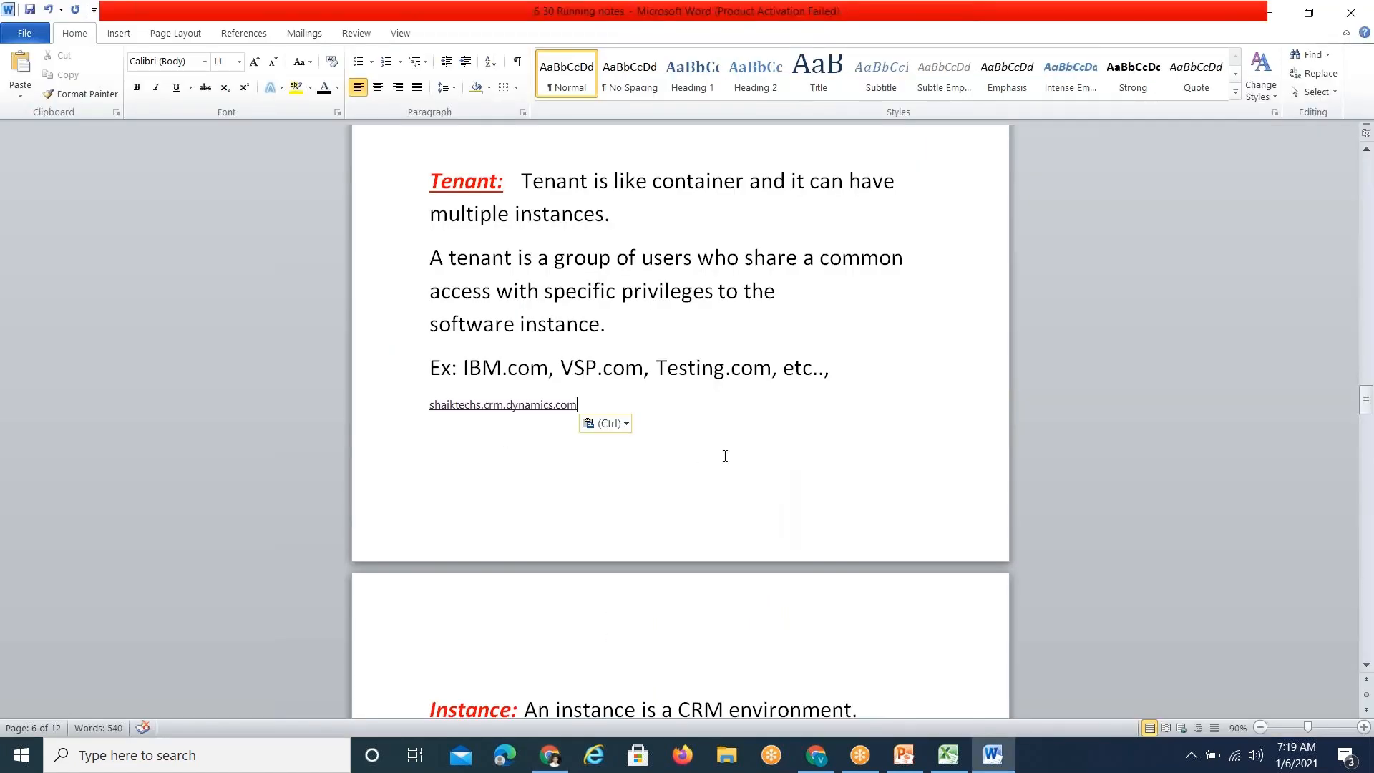
Go to the Instance definition in the notes and highlight "An instance is a CRM environment".
key("Down")
key("Down")
key("Down")
key("Down")
key("Down")
key("Down")
key("Down")
key("Down")
key("Down")
key("Down")
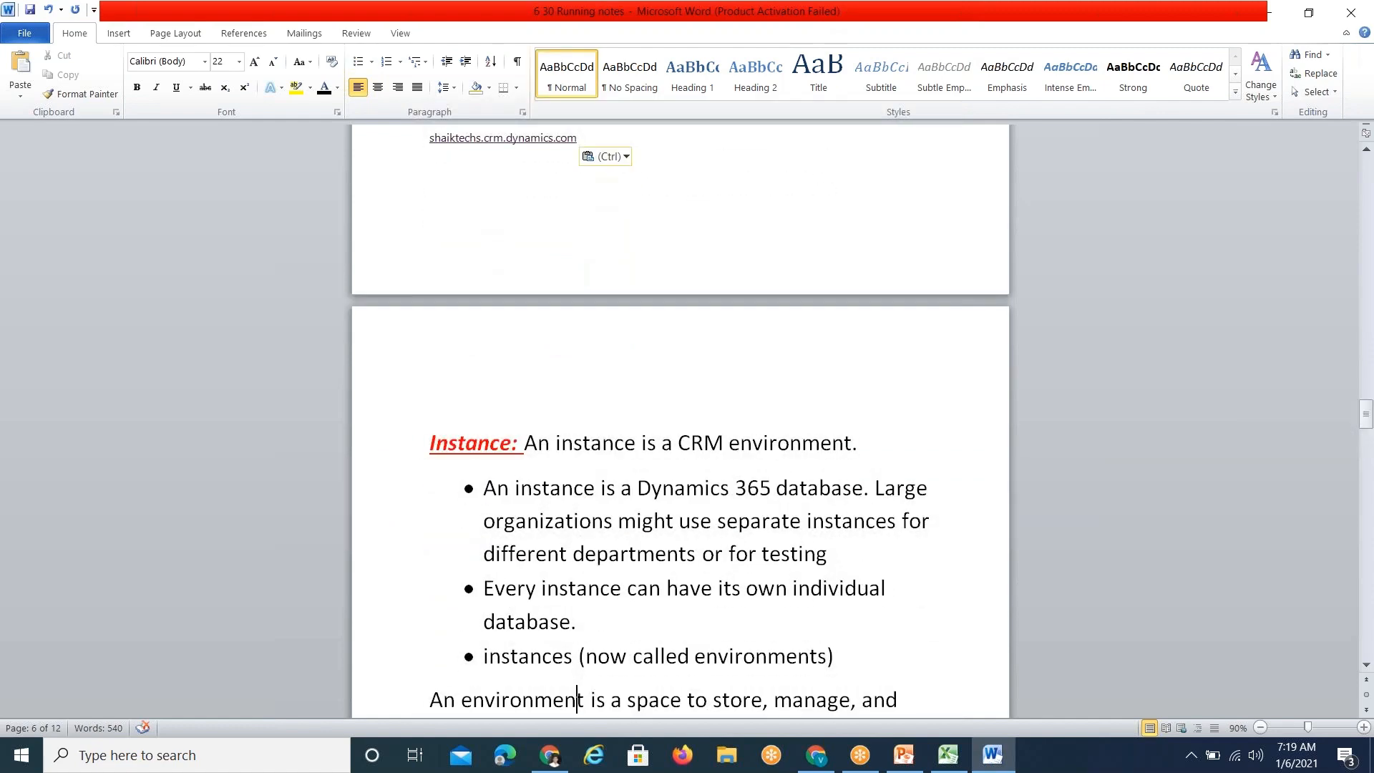
key("Down")
key("Down")
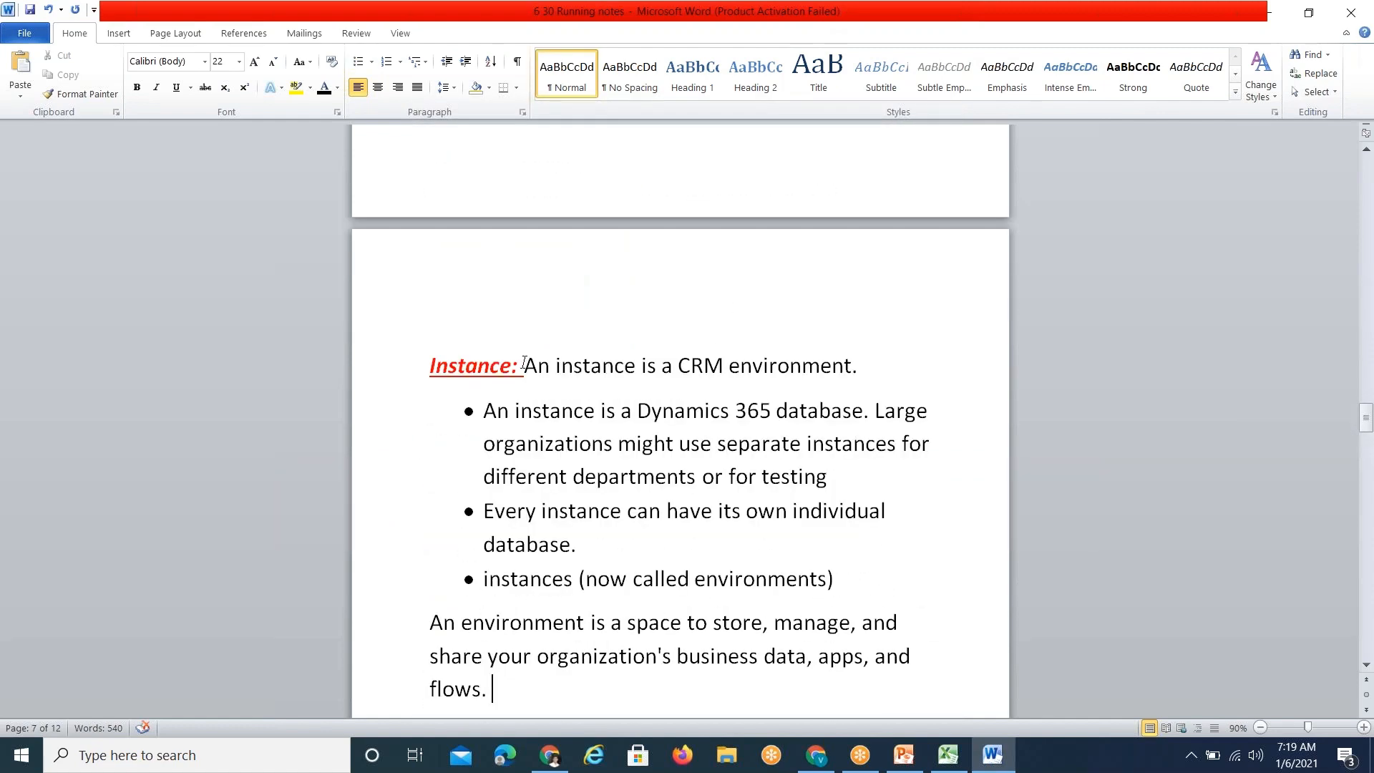
left_click_drag(525, 365, 851, 365)
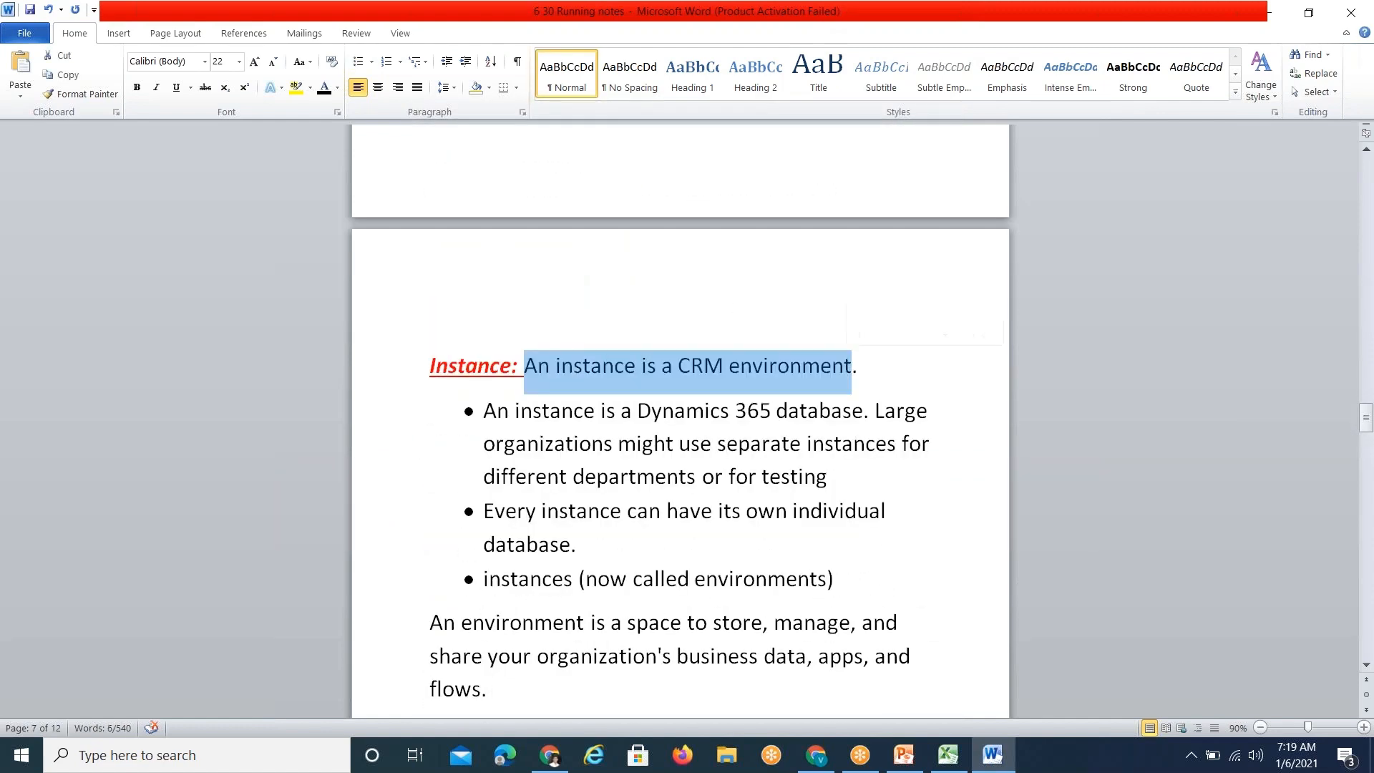
Switch to the Power Platform admin center, return to the environments list and select the Testing and Development environments in turn.
key("alt+Tab")
left_click(292, 215)
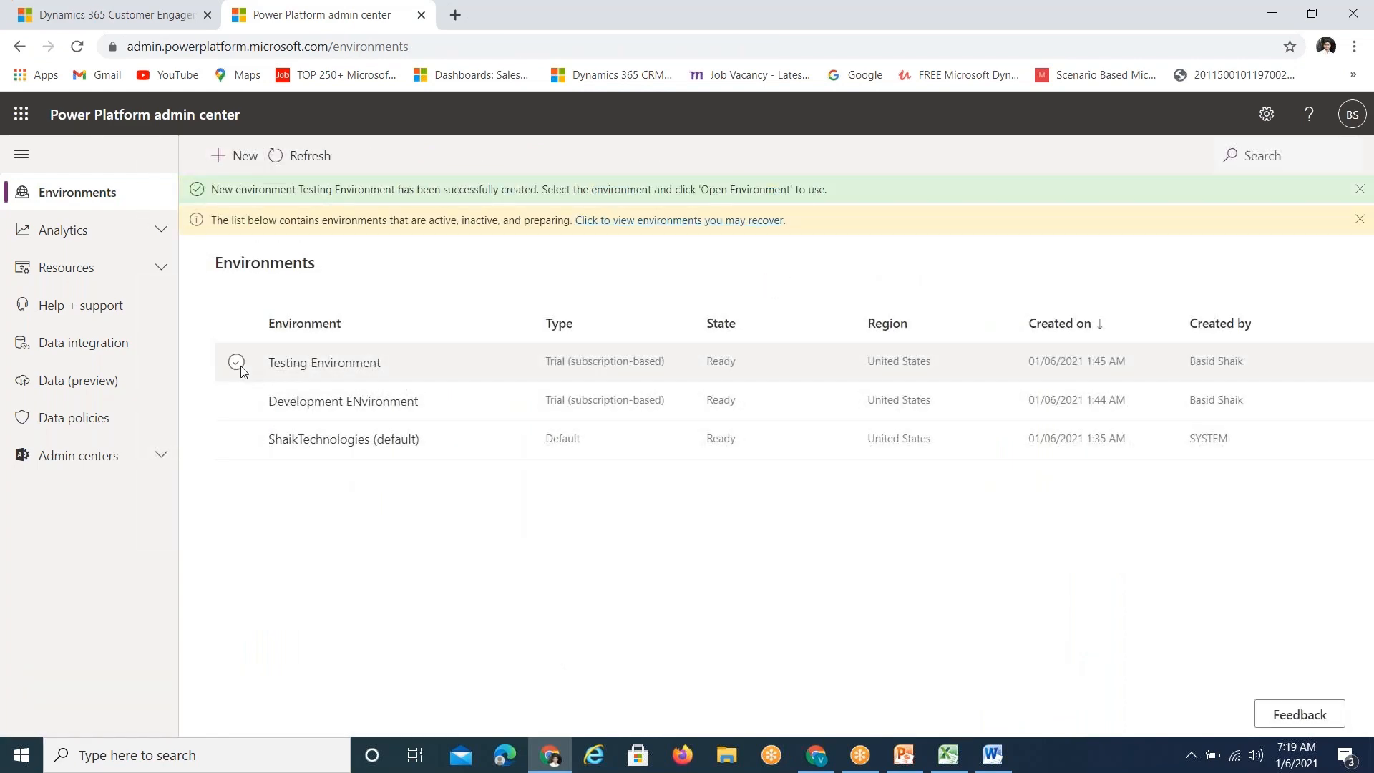
left_click(236, 362)
left_click(237, 400)
Switch back to the Word notes and highlight the first Instance bullet's statements on the Dynamics 365 database and separate instances for departments.
key("alt+Tab")
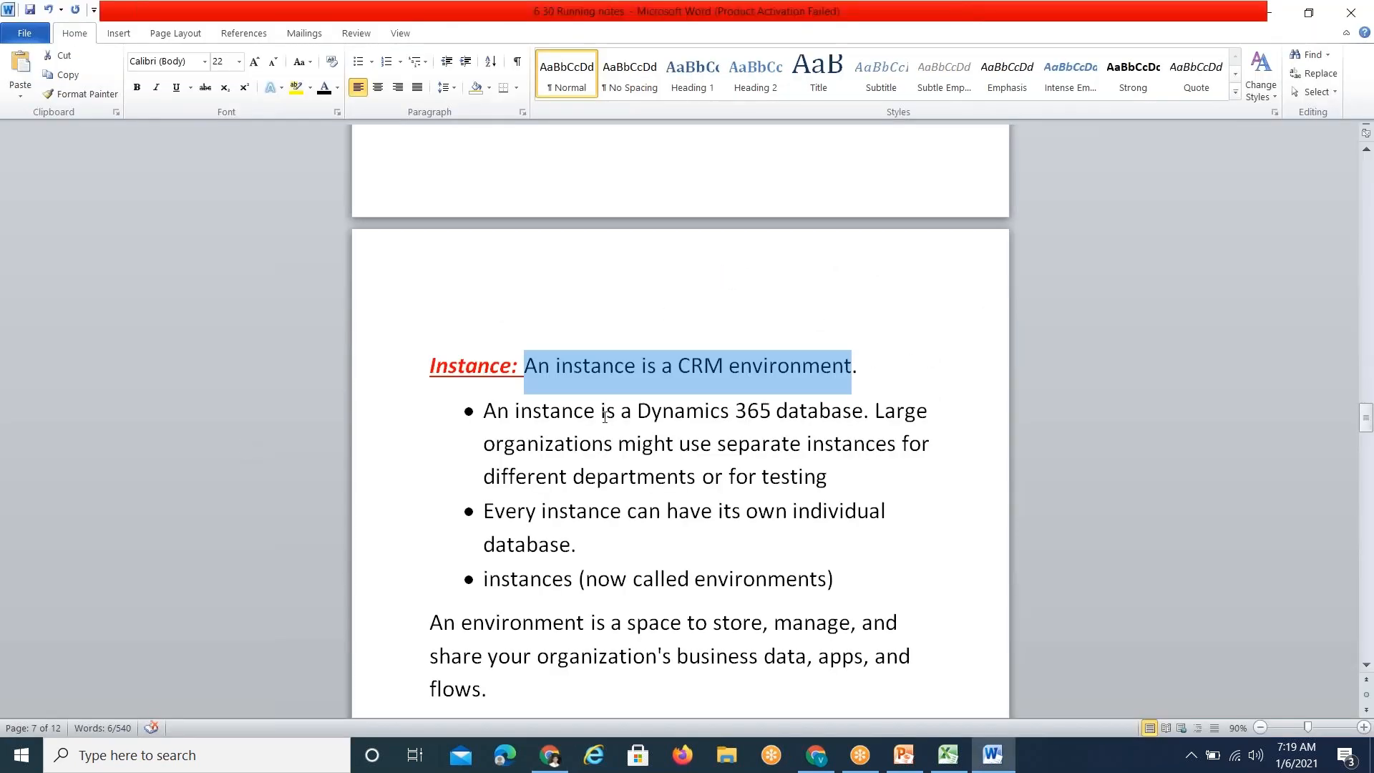
left_click_drag(484, 411, 863, 412)
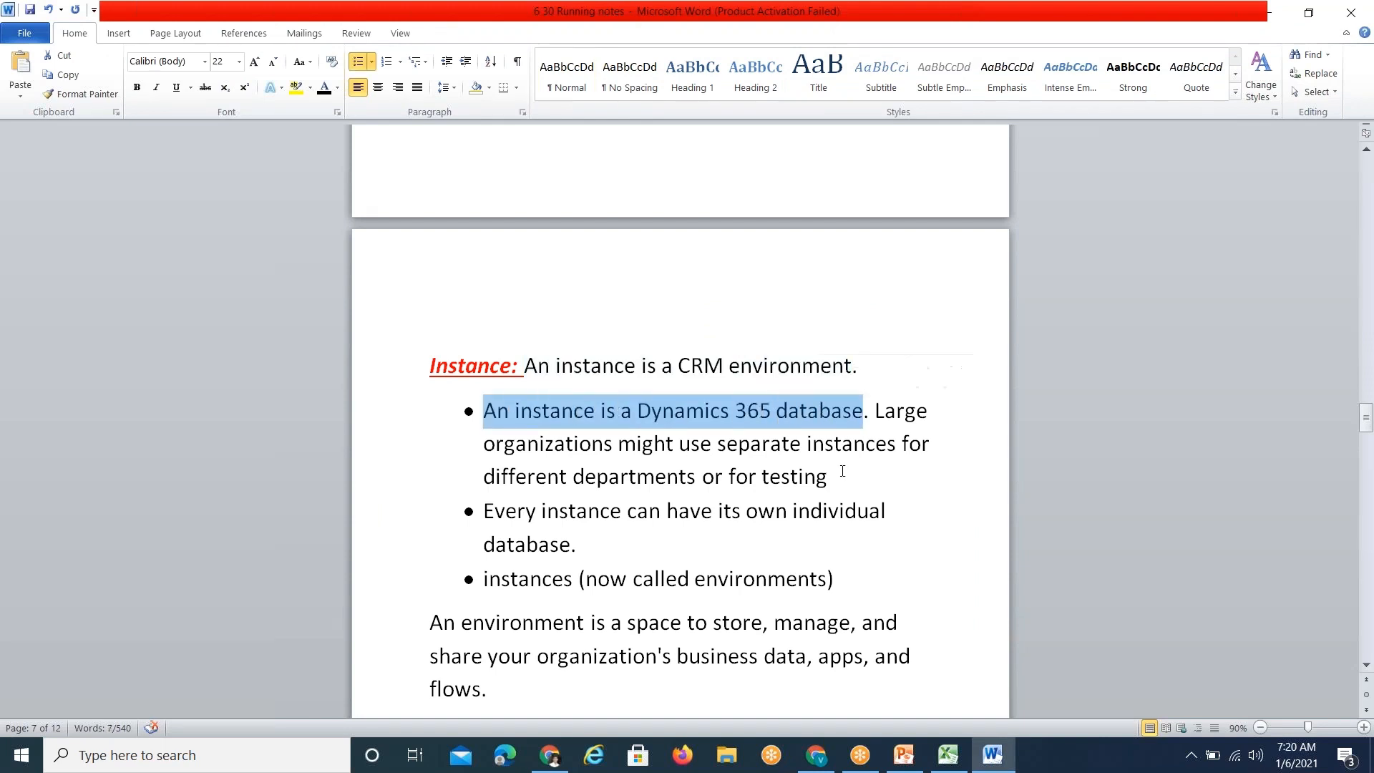
left_click(551, 412)
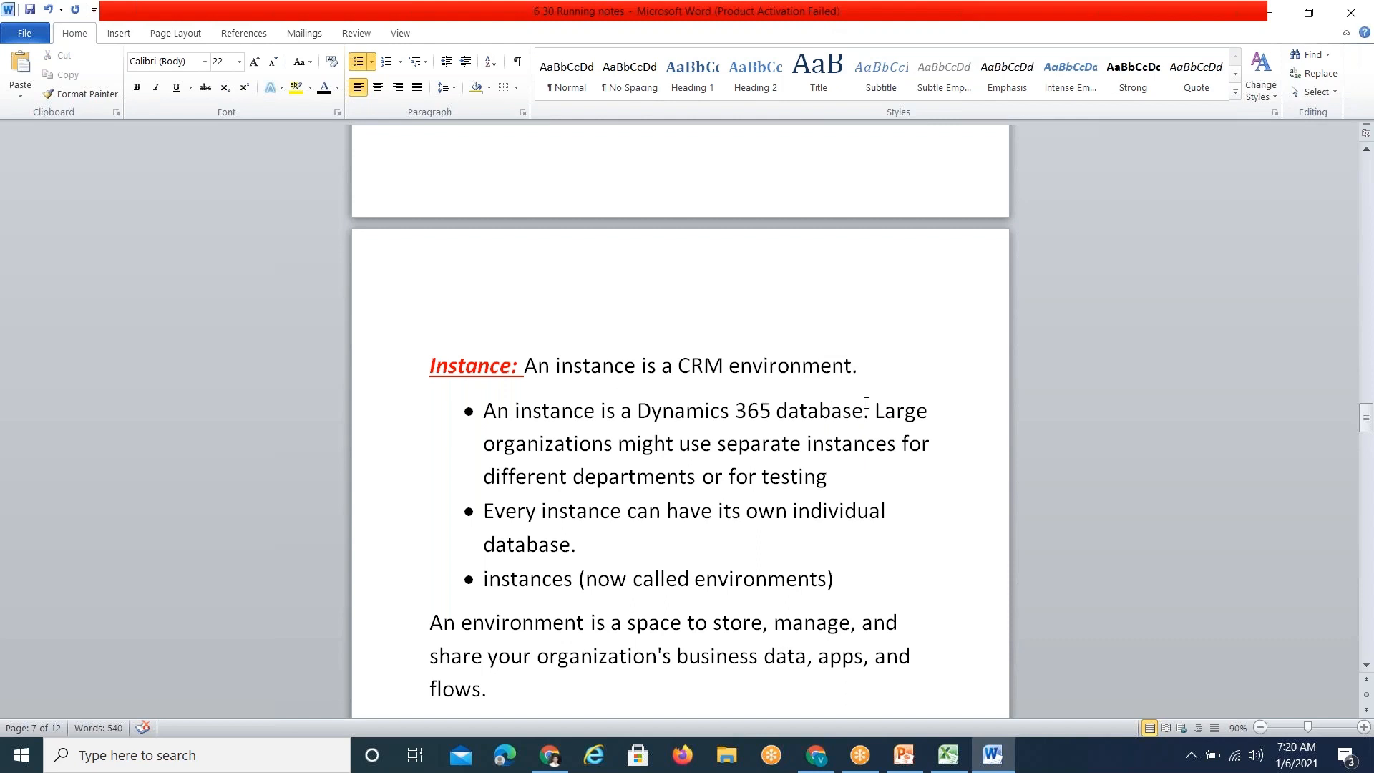
left_click_drag(873, 411, 875, 465)
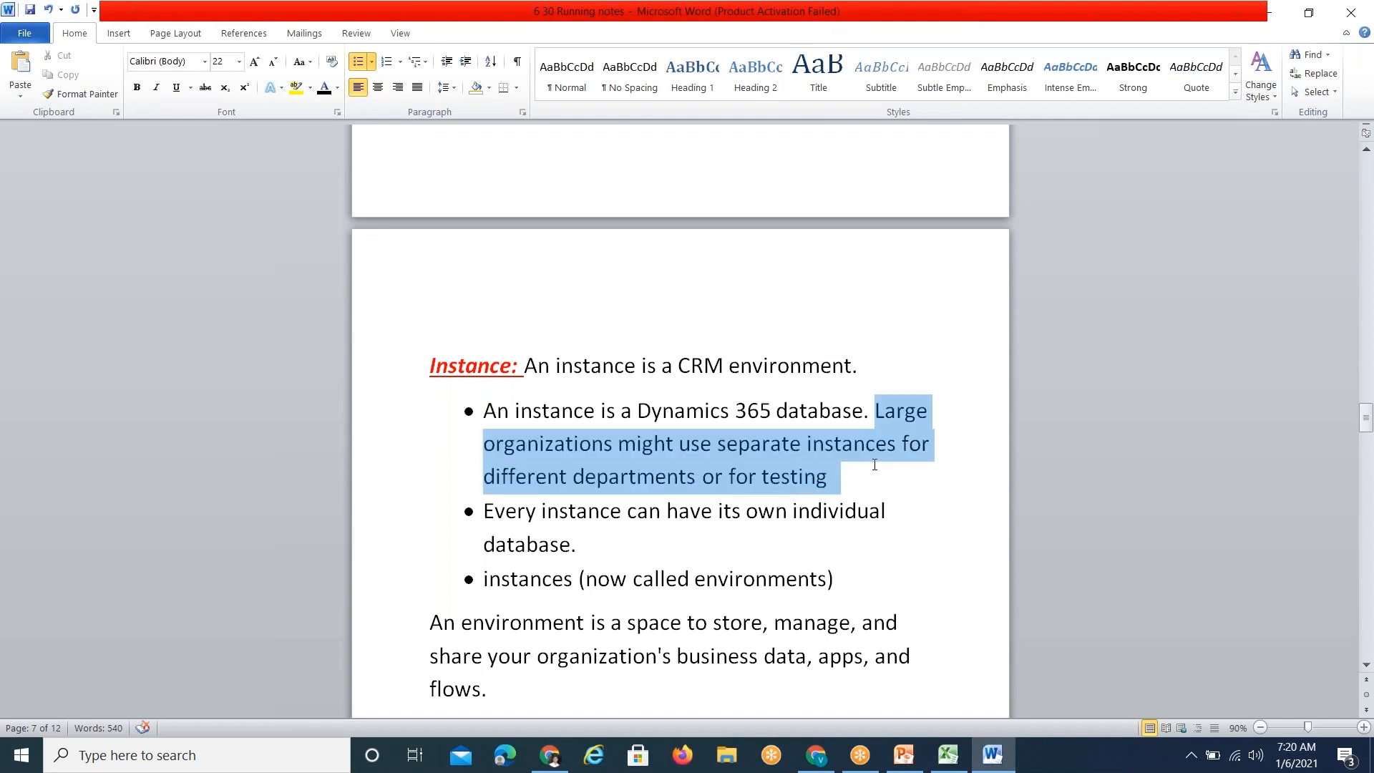
left_click(764, 474)
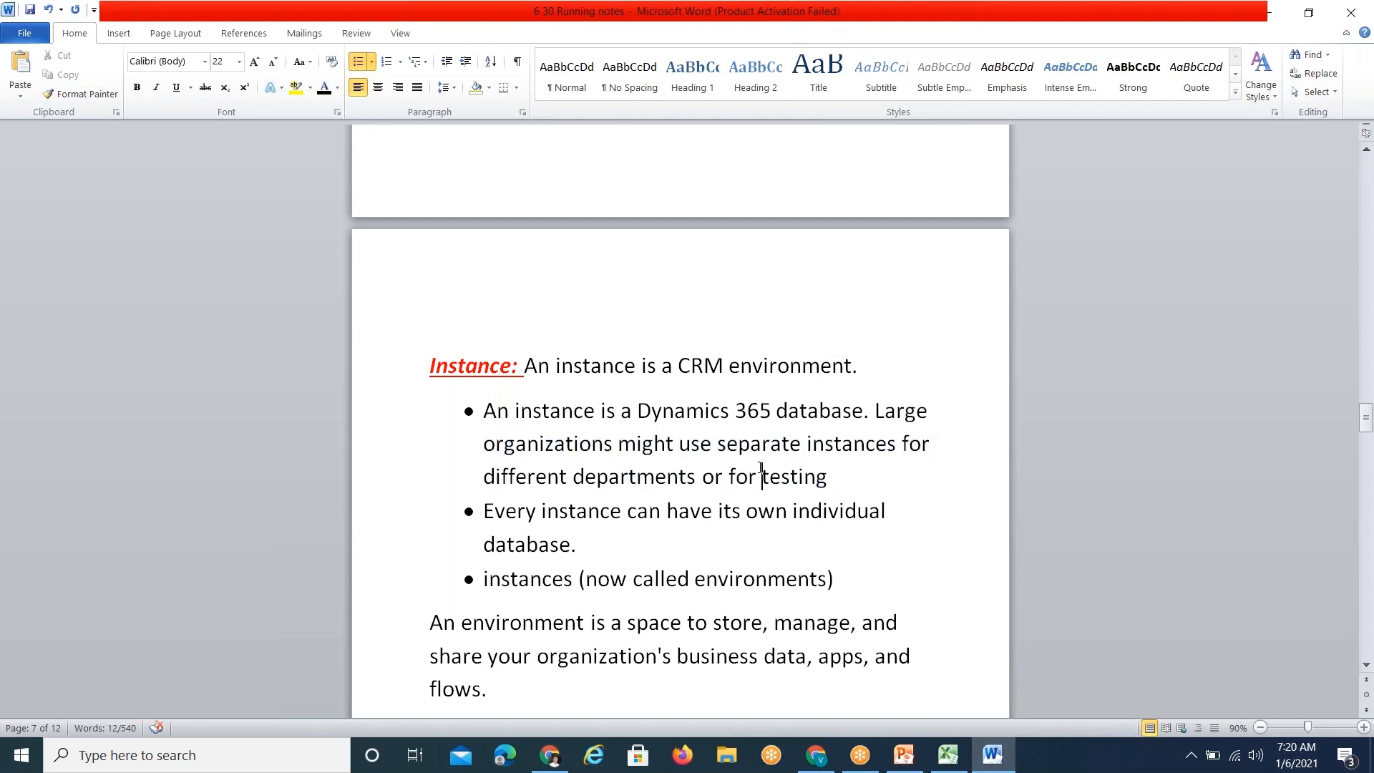
left_click_drag(702, 477, 874, 411)
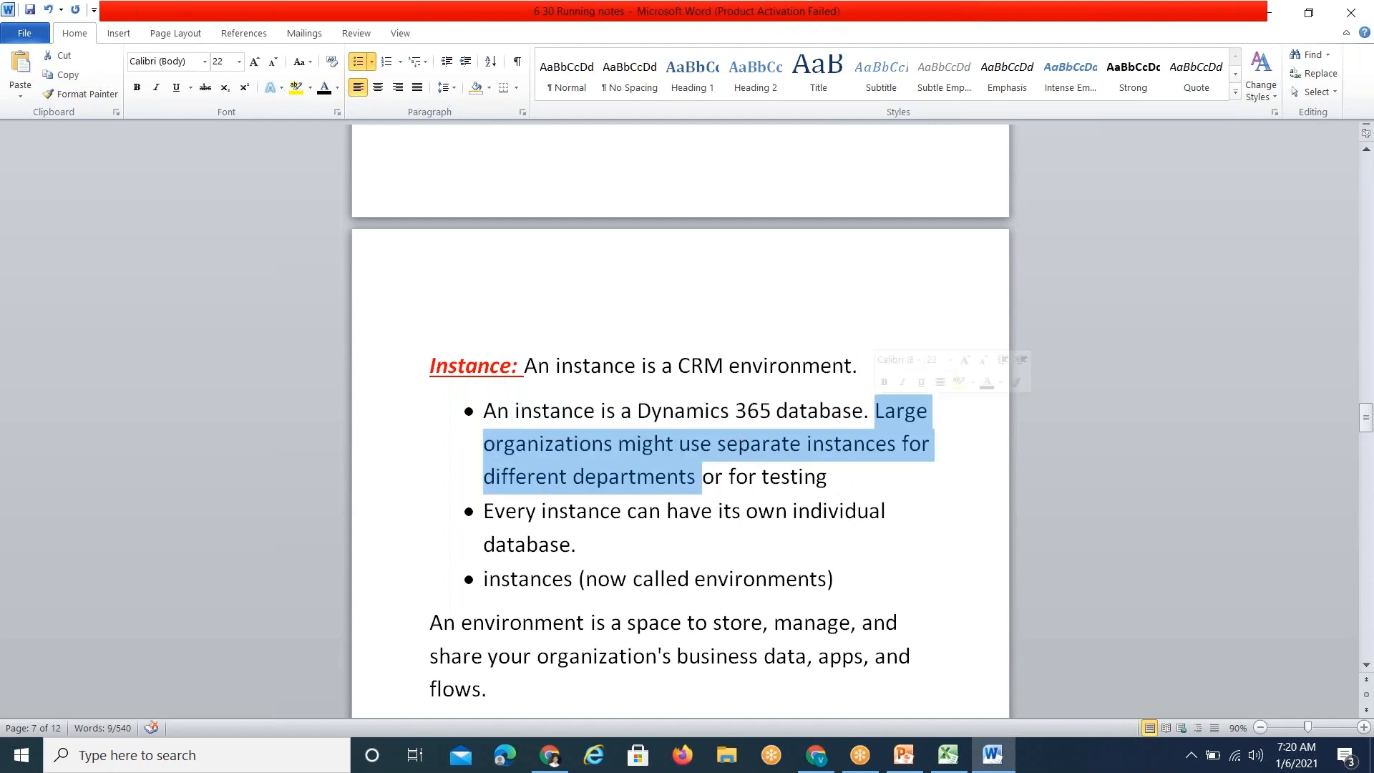
Highlight the bullets on individual databases and instances now called environments, then the paragraph defining an environment as a space for business data.
left_click_drag(1367, 436, 1367, 448)
left_click(916, 276)
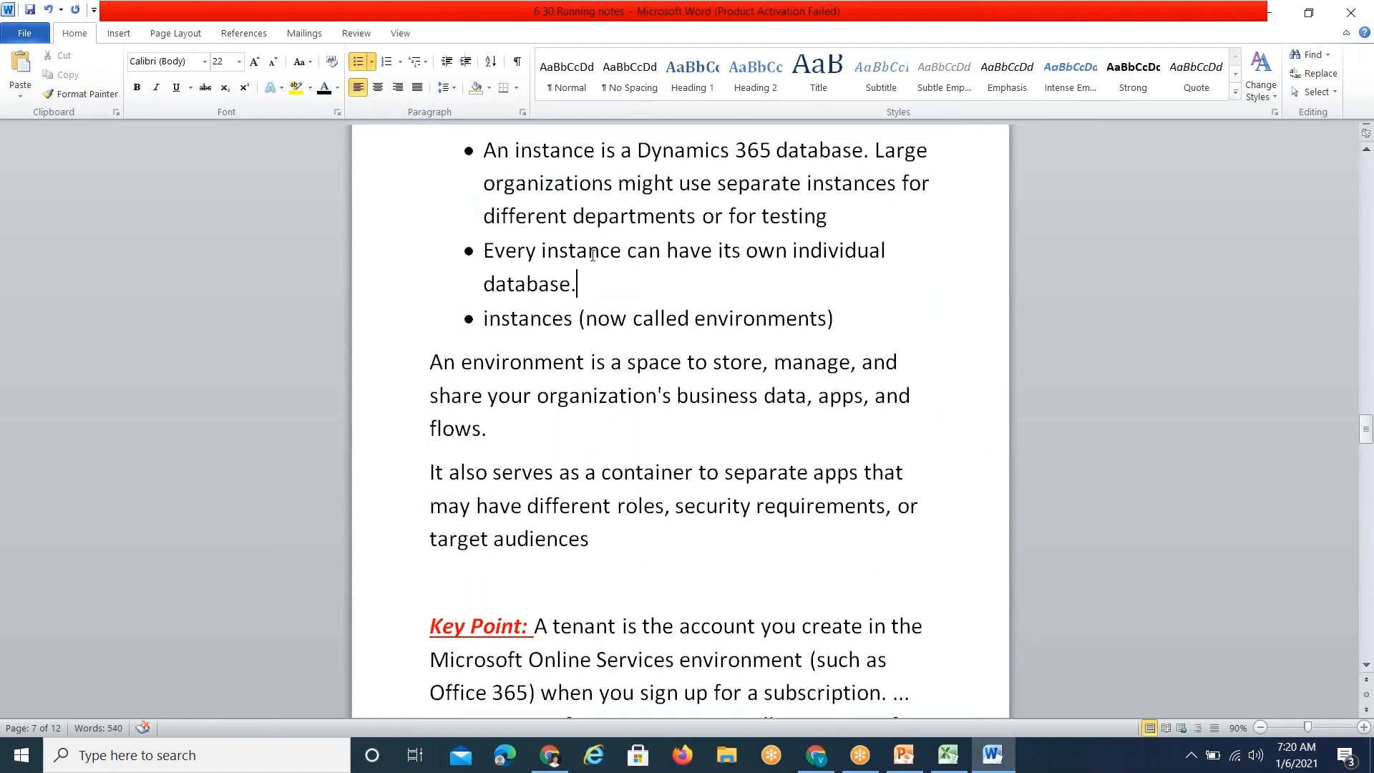
left_click_drag(571, 284, 484, 250)
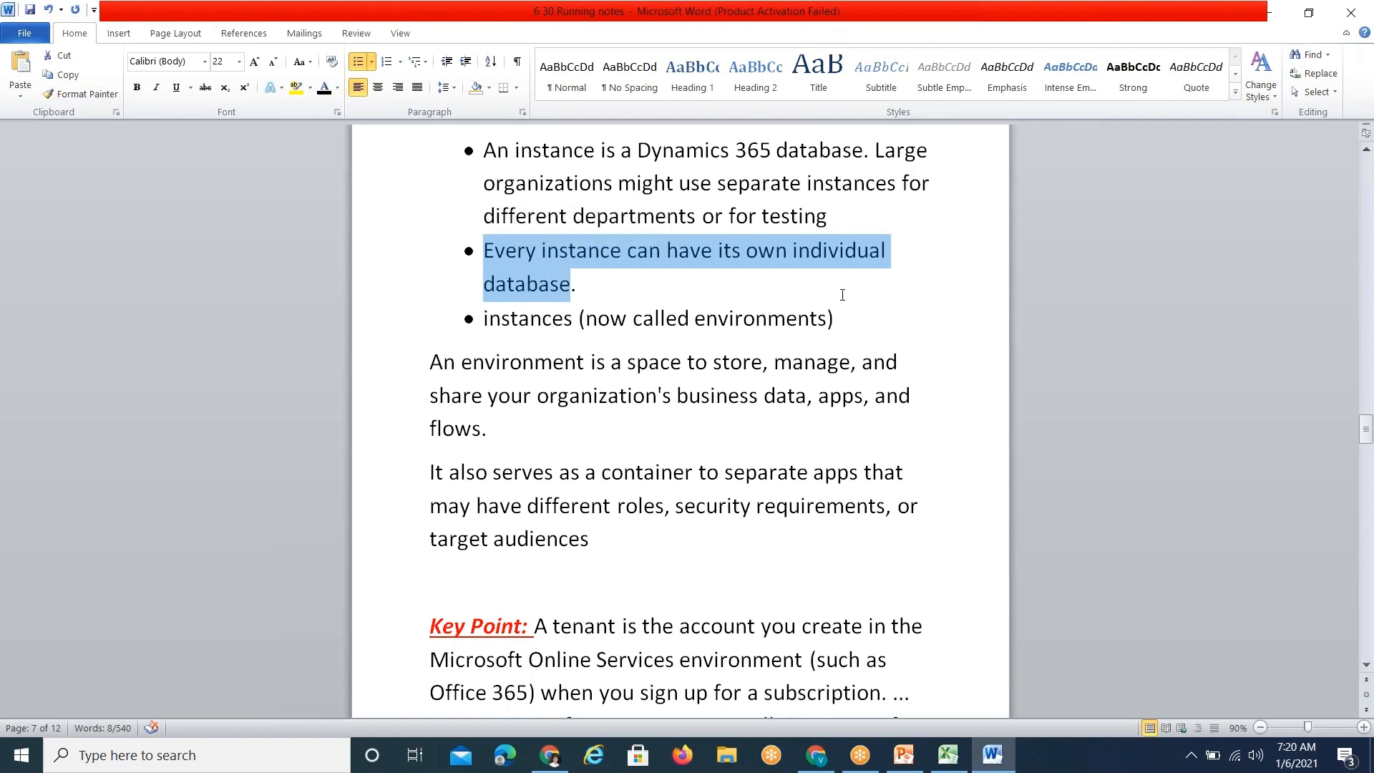
left_click(841, 320)
left_click_drag(841, 320, 484, 319)
left_click(499, 396)
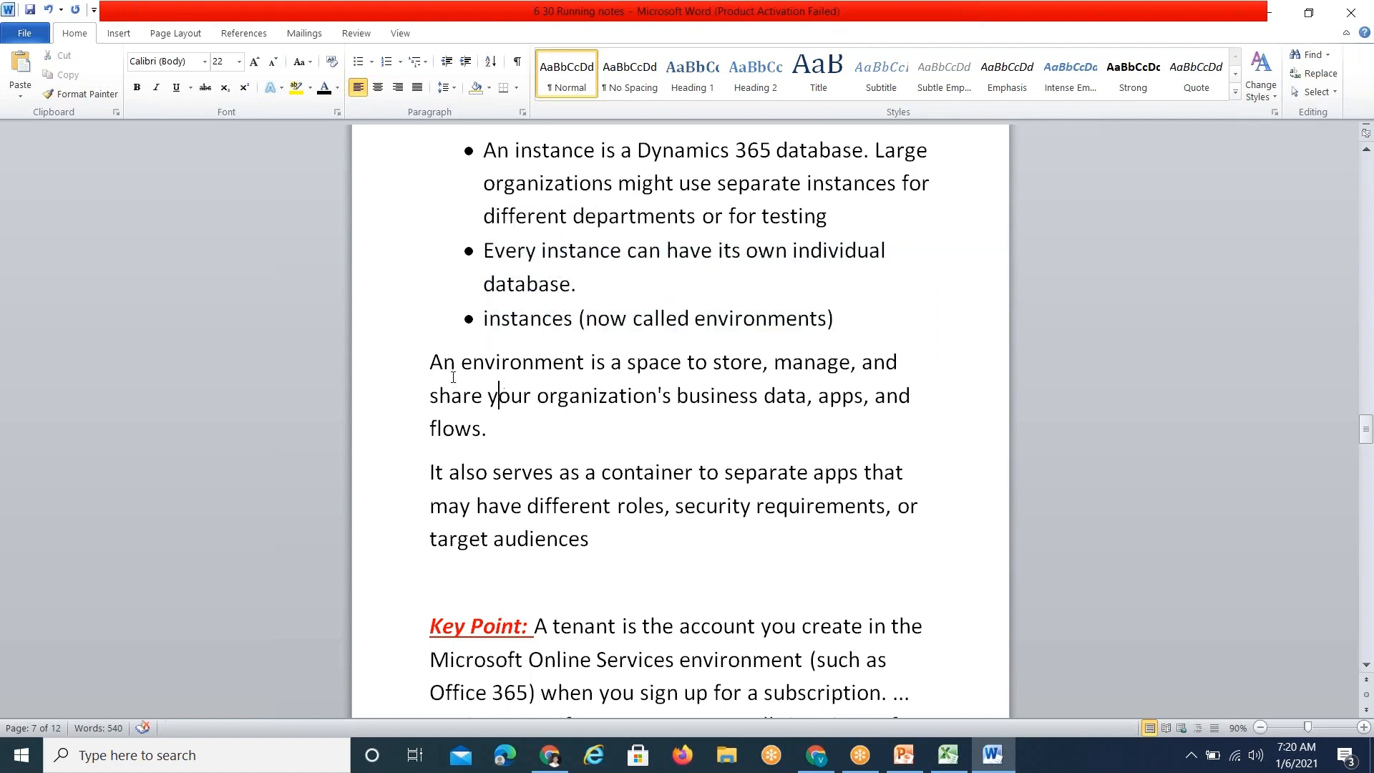
left_click_drag(432, 361, 505, 429)
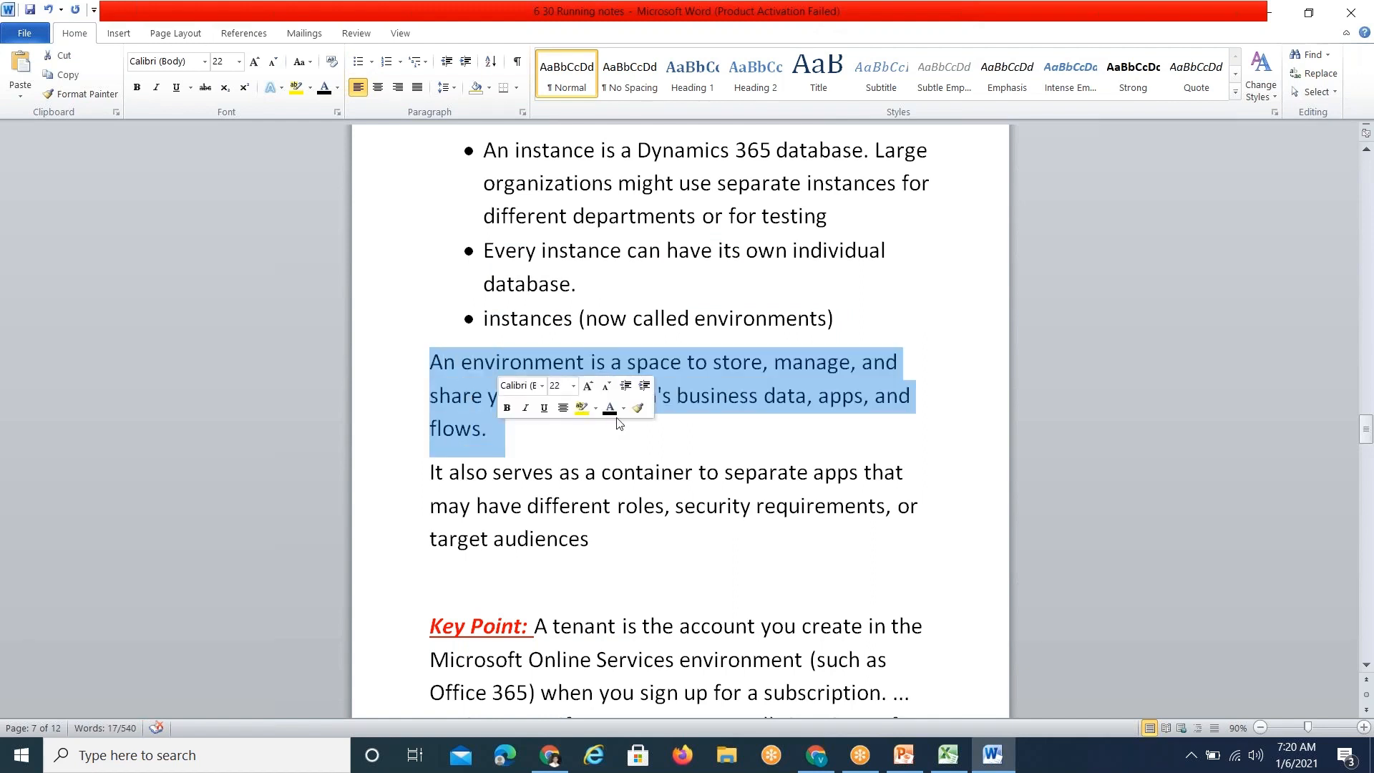
Highlight phrases of the environment definition, from storing and managing to sharing the organization's business data, apps and flows.
left_click(708, 428)
left_click_drag(462, 363, 841, 365)
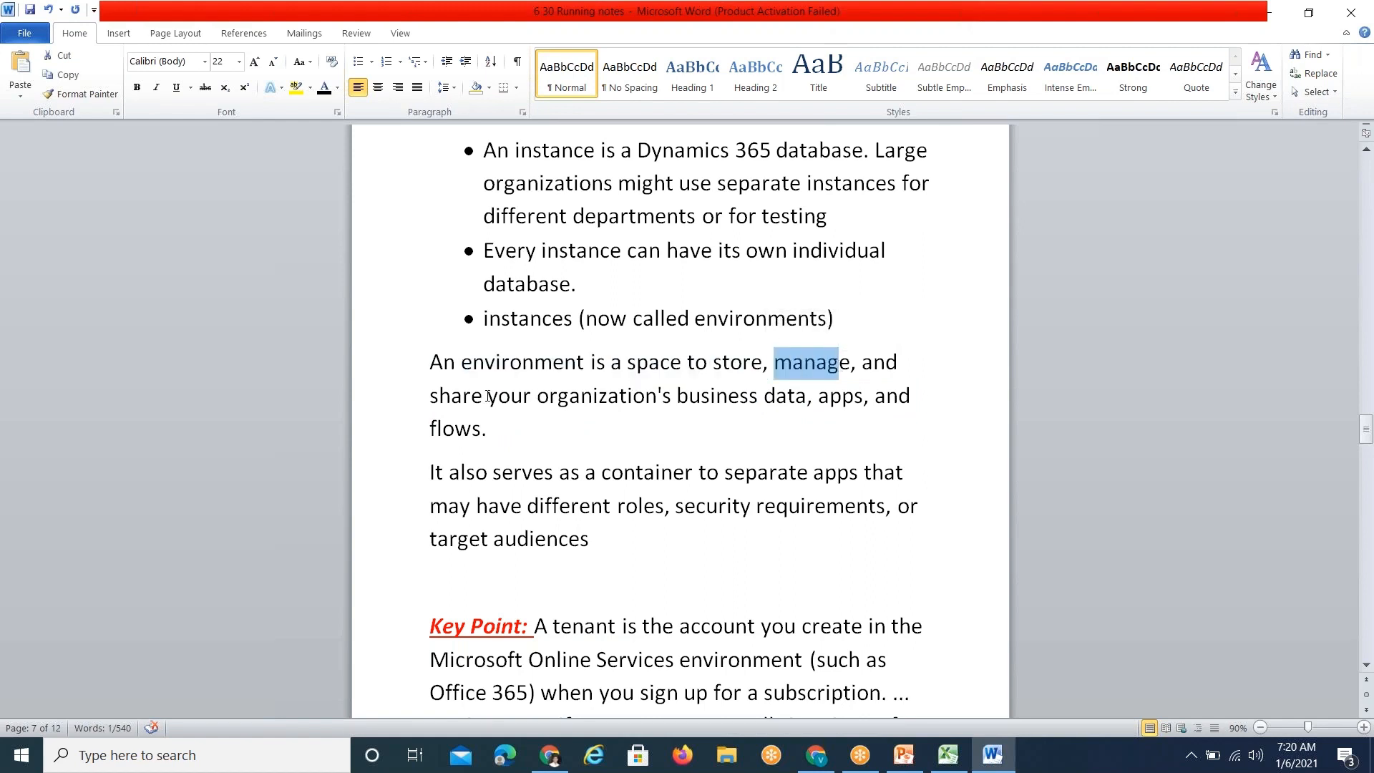
left_click_drag(430, 396, 831, 396)
left_click_drag(513, 425, 637, 362)
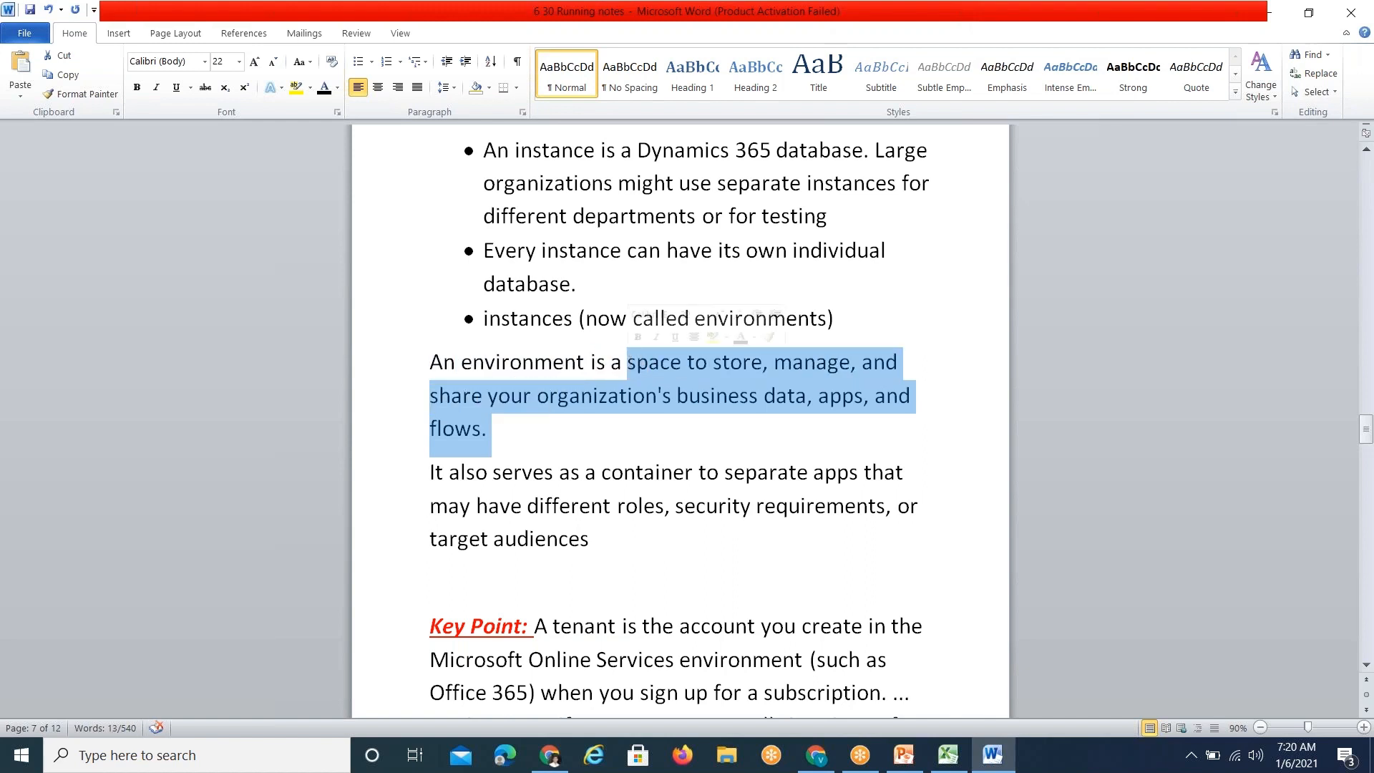
left_click(657, 416)
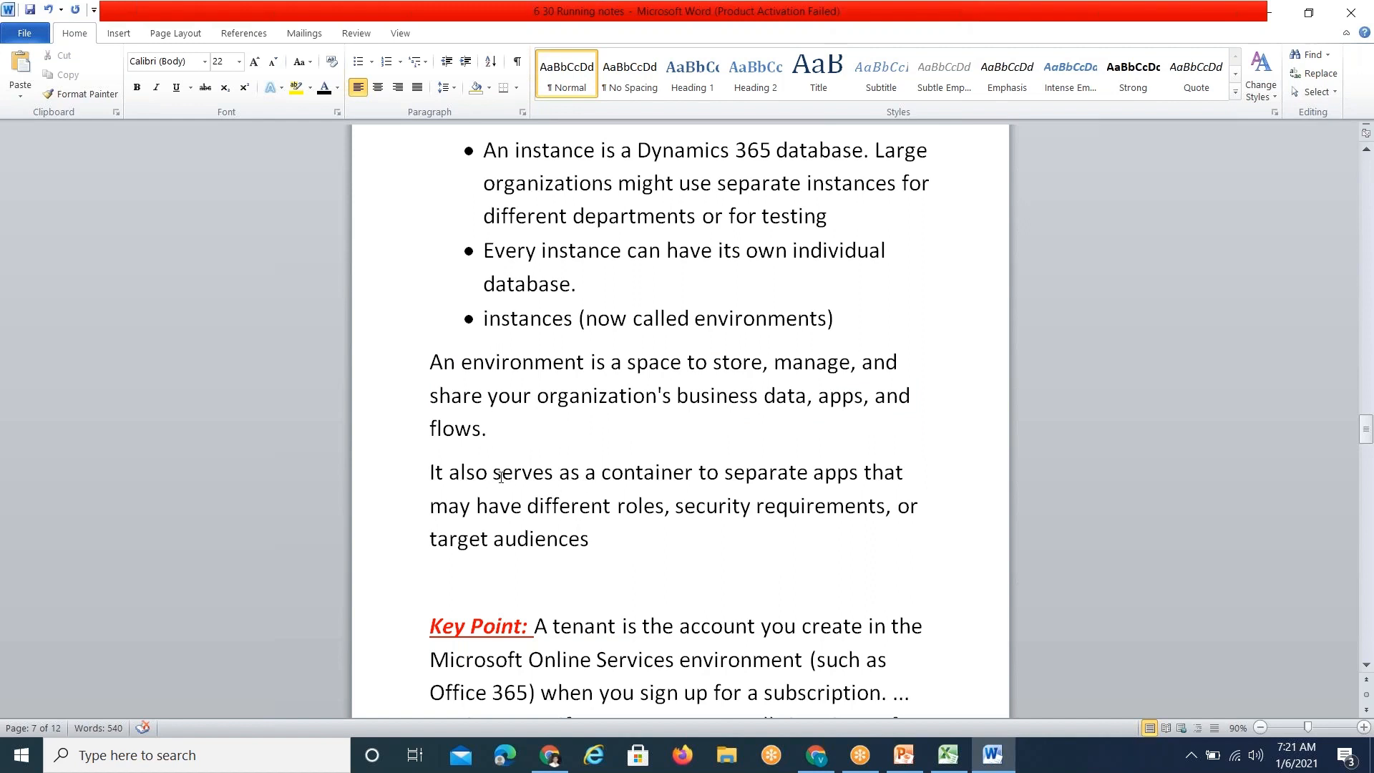
Highlight the paragraph on the environment as a container separating apps, ending with "security requirements, or target audiences".
left_click_drag(431, 473, 827, 478)
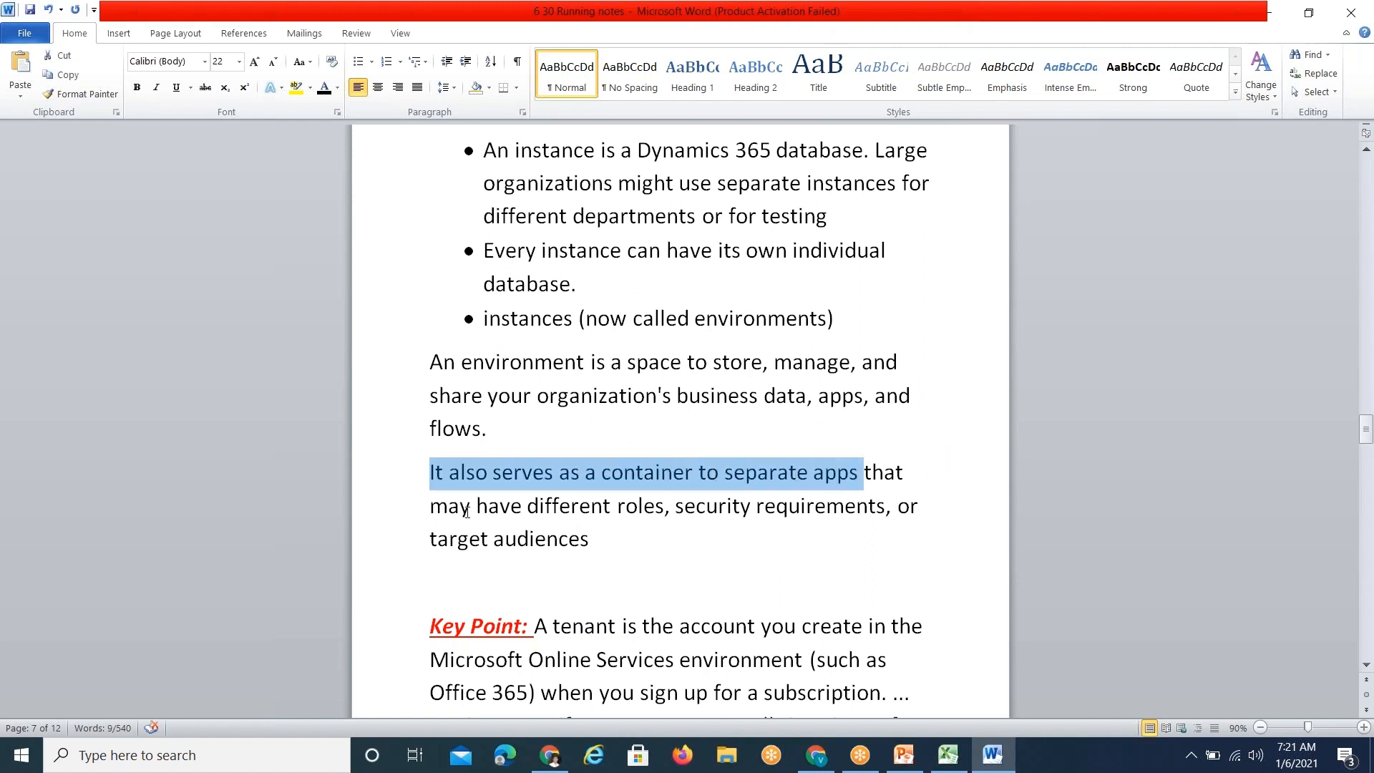
left_click_drag(467, 513, 603, 542)
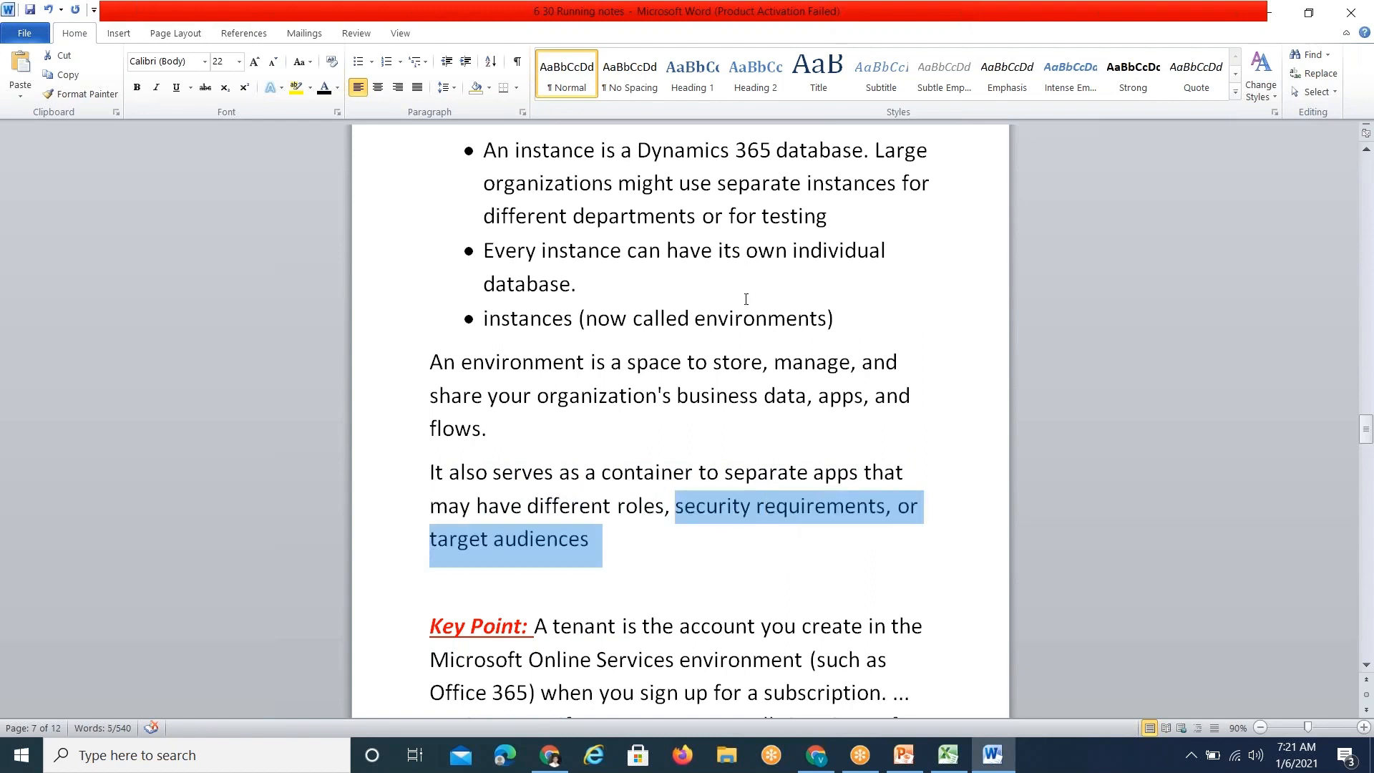
left_click(750, 507)
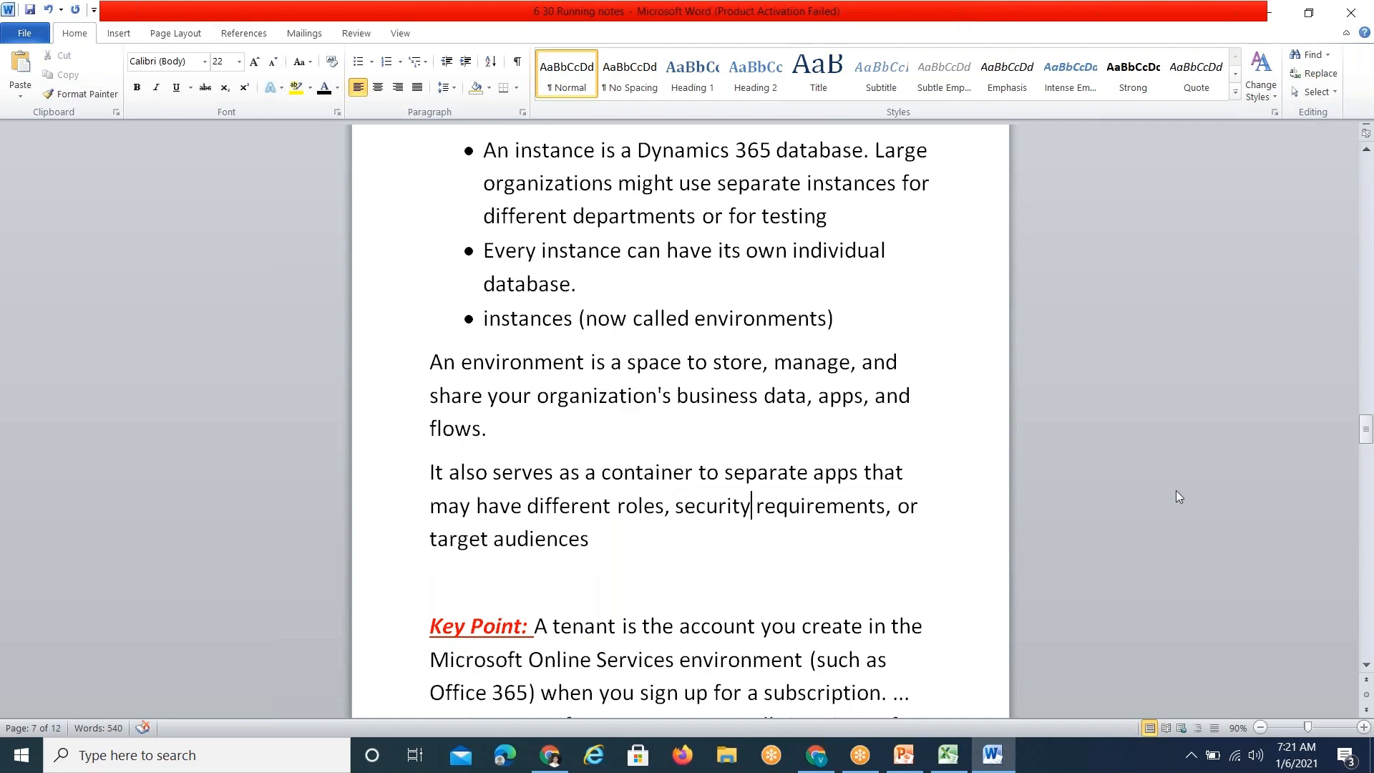
Go to the Key Point paragraph and highlight its tenant account definition, then read on to the company enrollment example.
scroll(1360, 439, "down", 3)
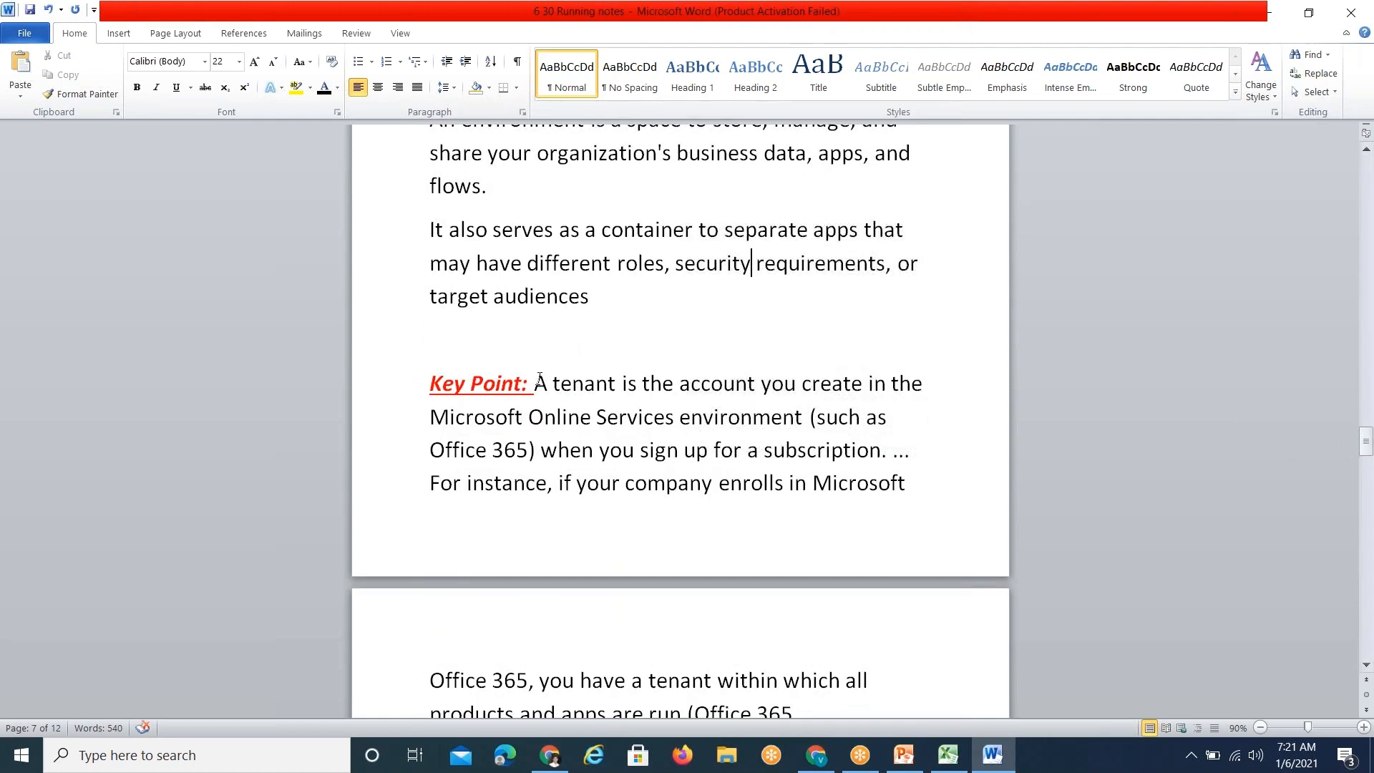
left_click_drag(536, 380, 809, 416)
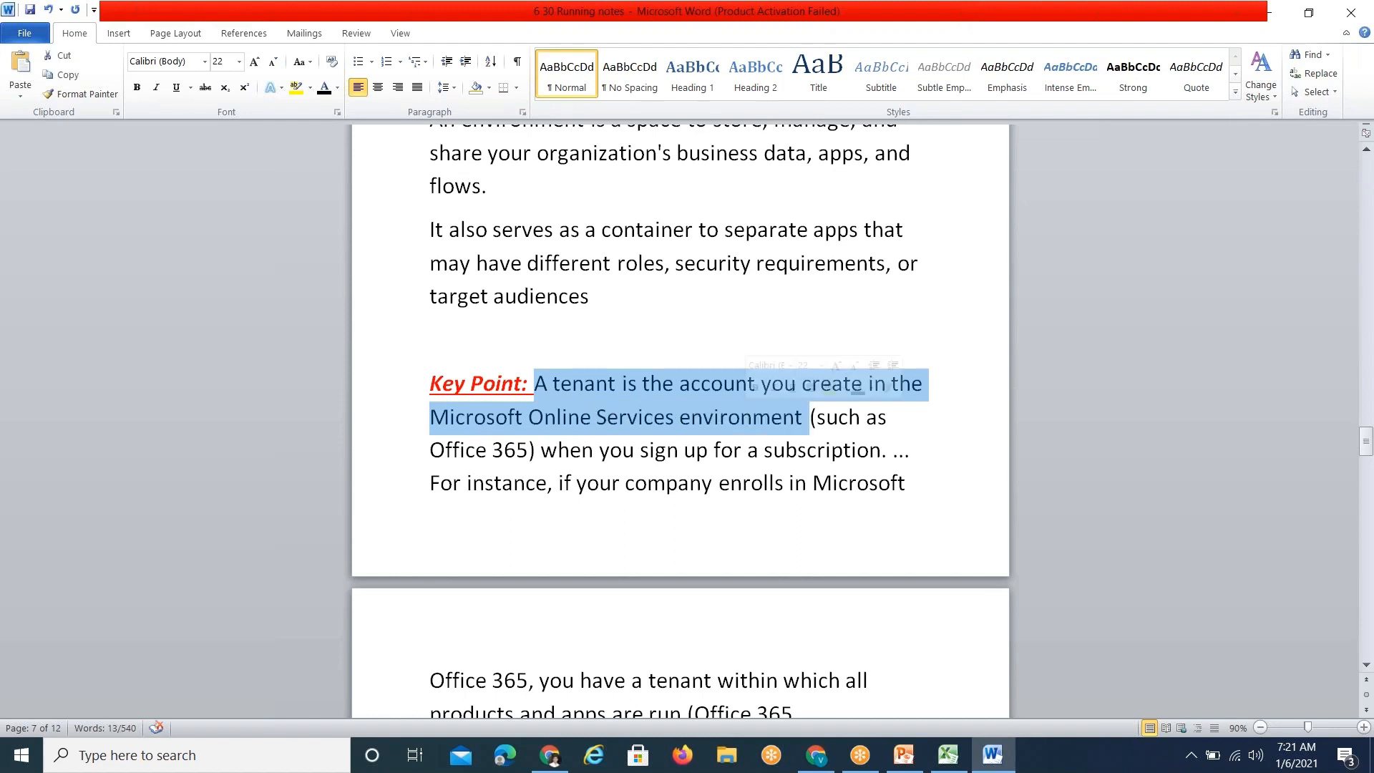
left_click(493, 416)
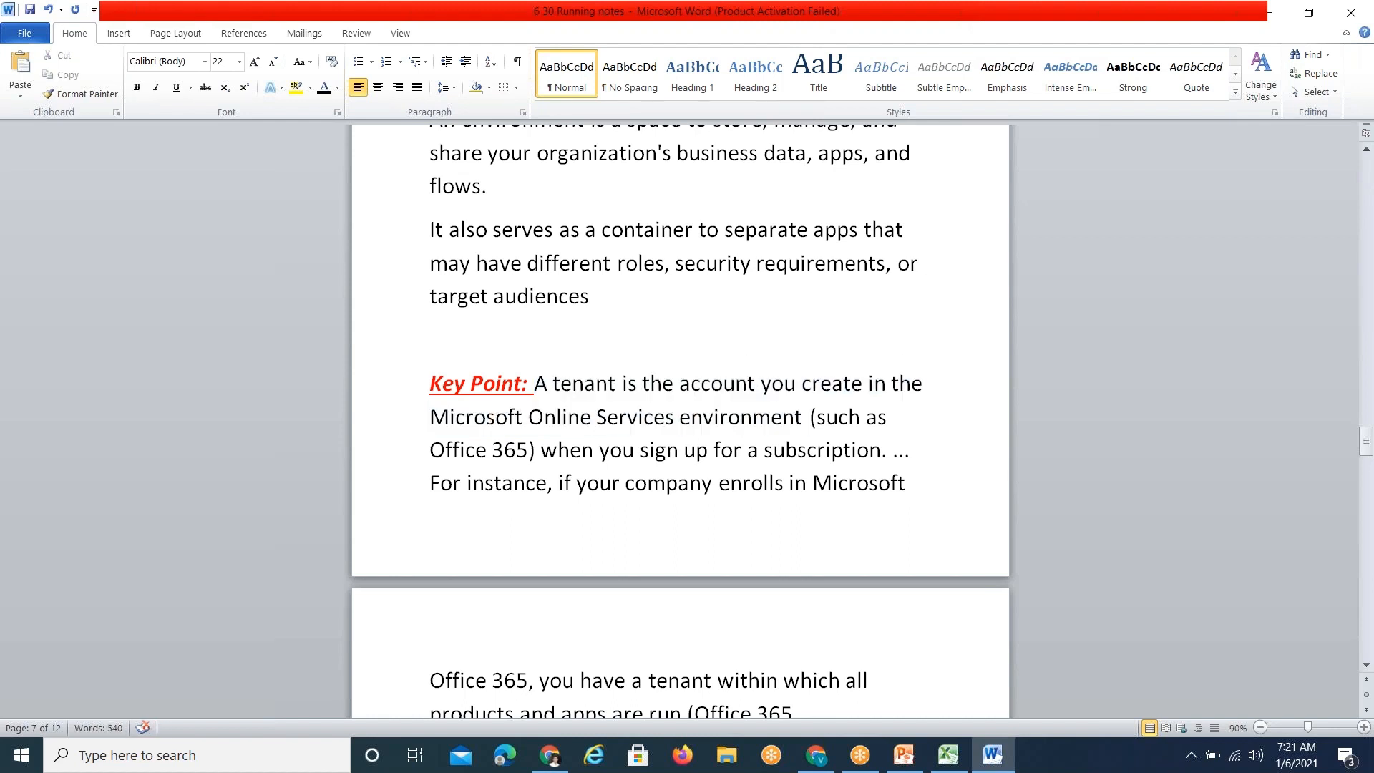
left_click_drag(565, 483, 787, 486)
left_click(566, 483)
left_click_drag(1367, 441, 1369, 453)
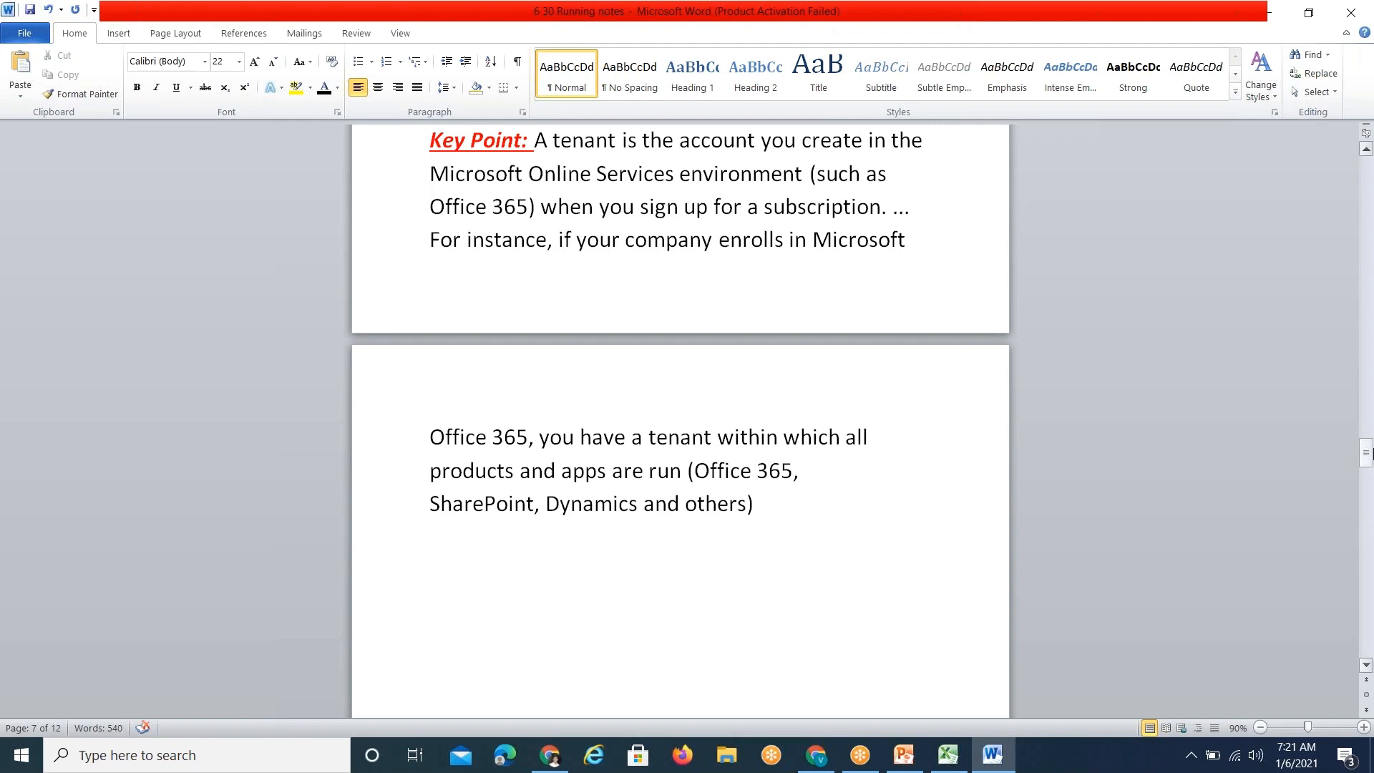
Switch to the Power Platform admin center, select the Testing Environment, then select and open the Development environment.
key("alt+Tab")
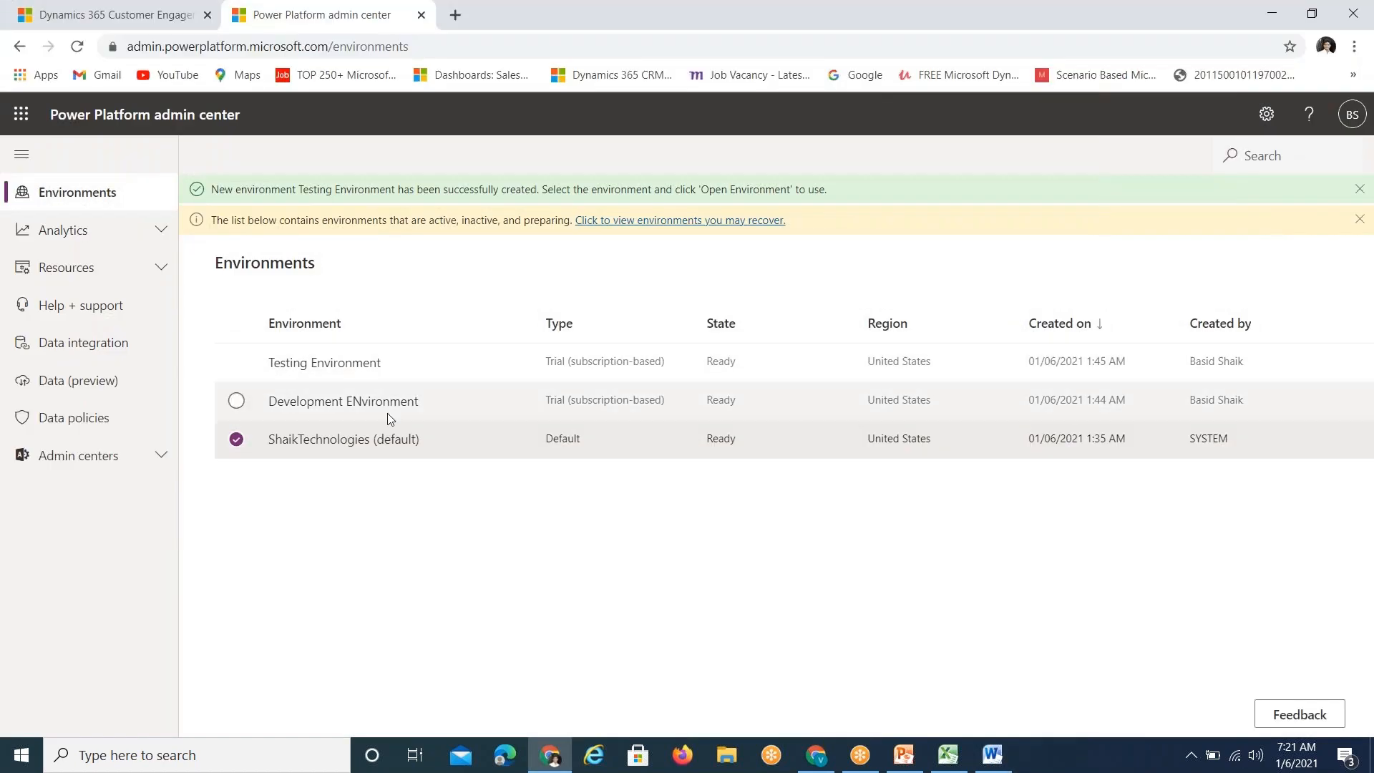
left_click(236, 362)
left_click(237, 401)
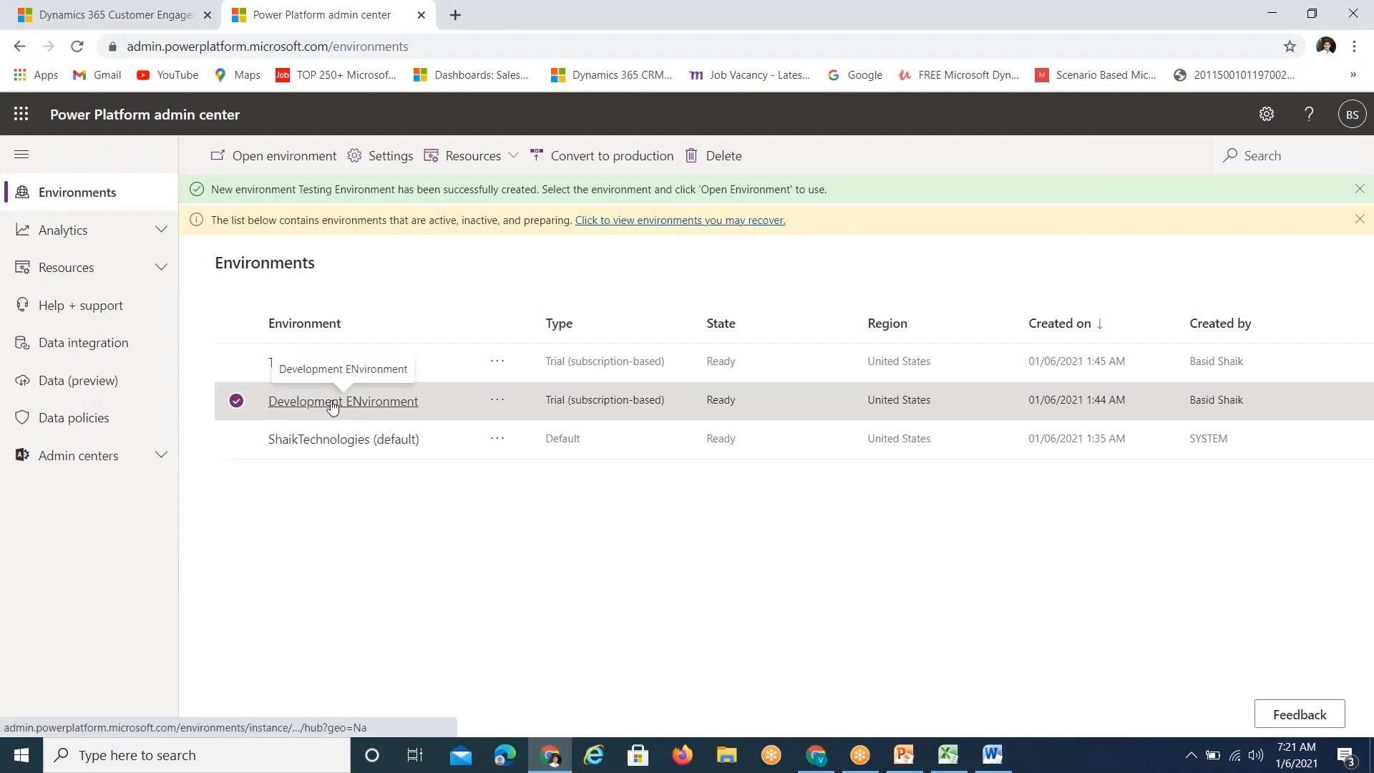
left_click(256, 157)
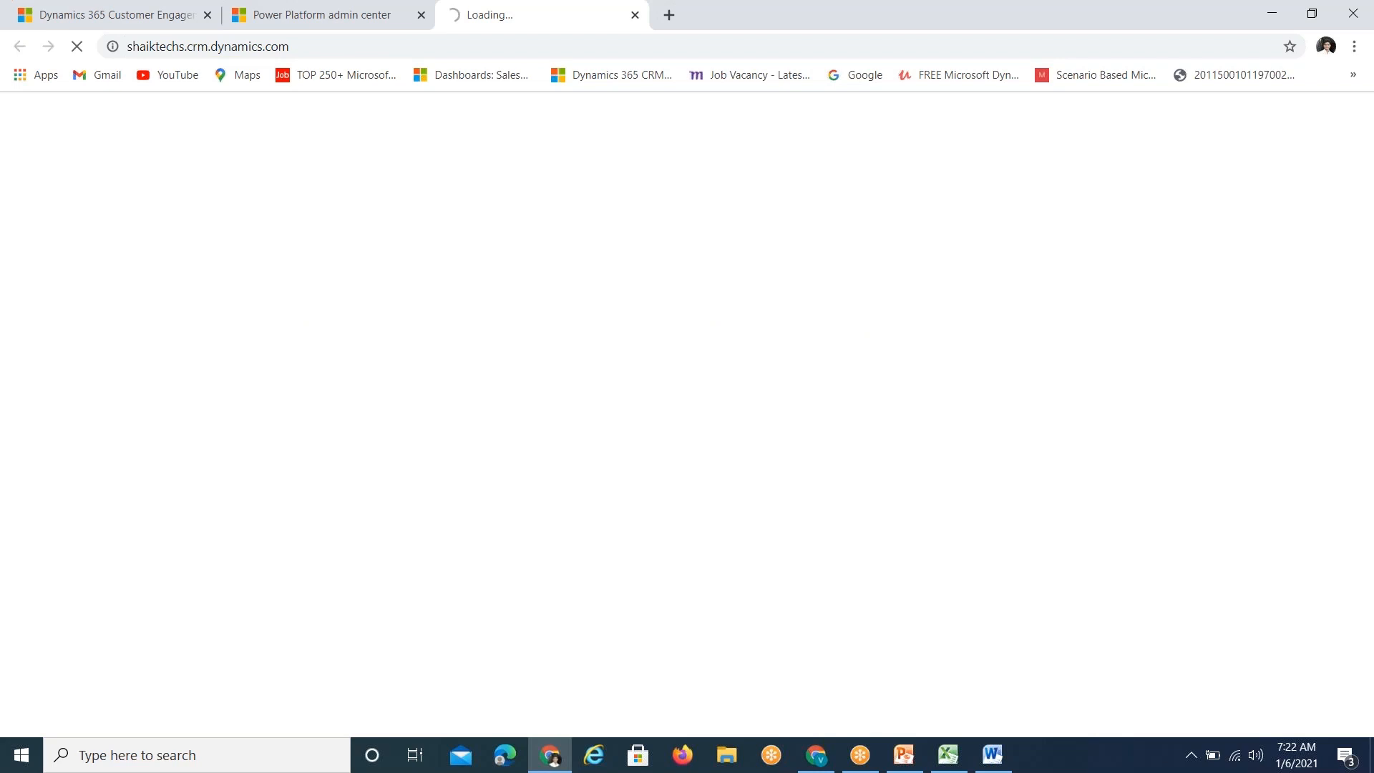
Return to the Power Platform admin center and highlight its title and the admin.powerplatform.microsoft.com web address.
left_click(293, 14)
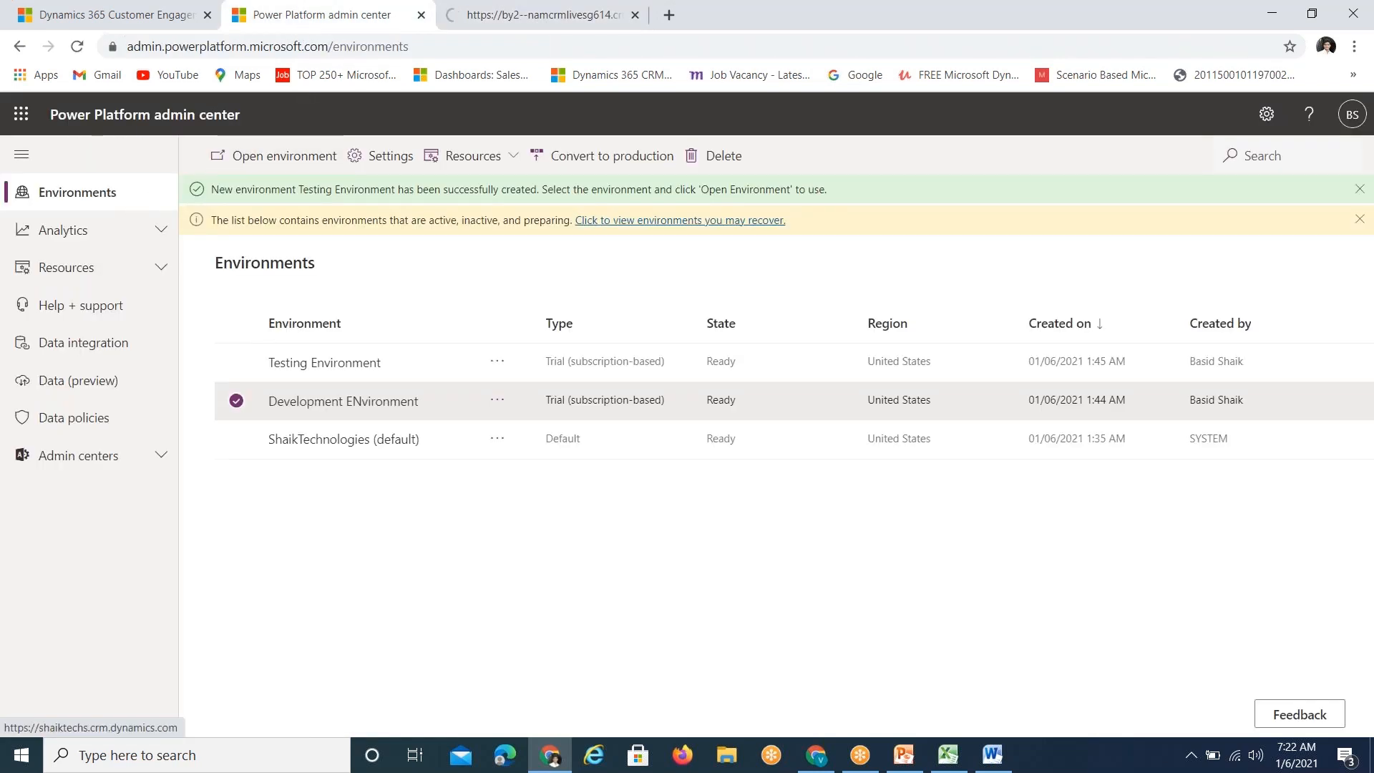
left_click_drag(240, 117, 50, 118)
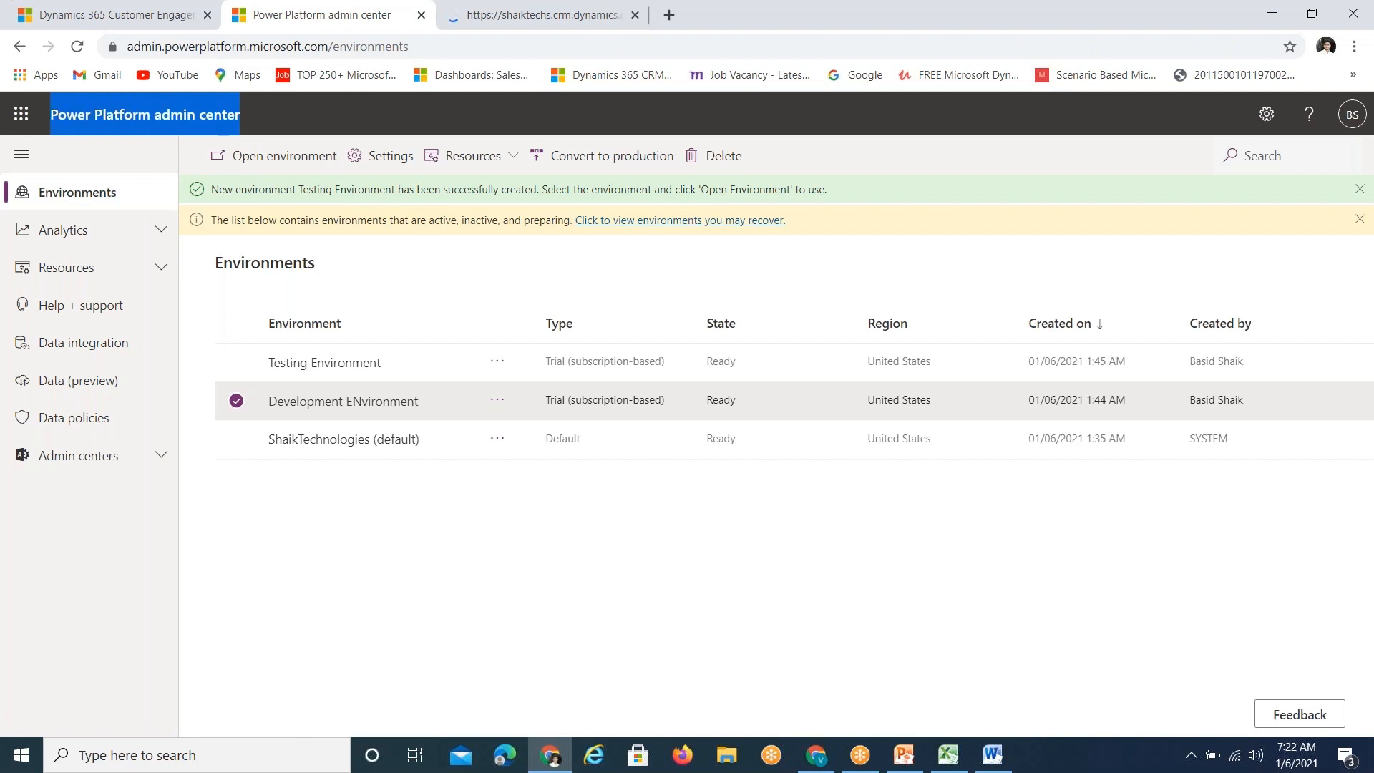
left_click_drag(331, 45, 127, 45)
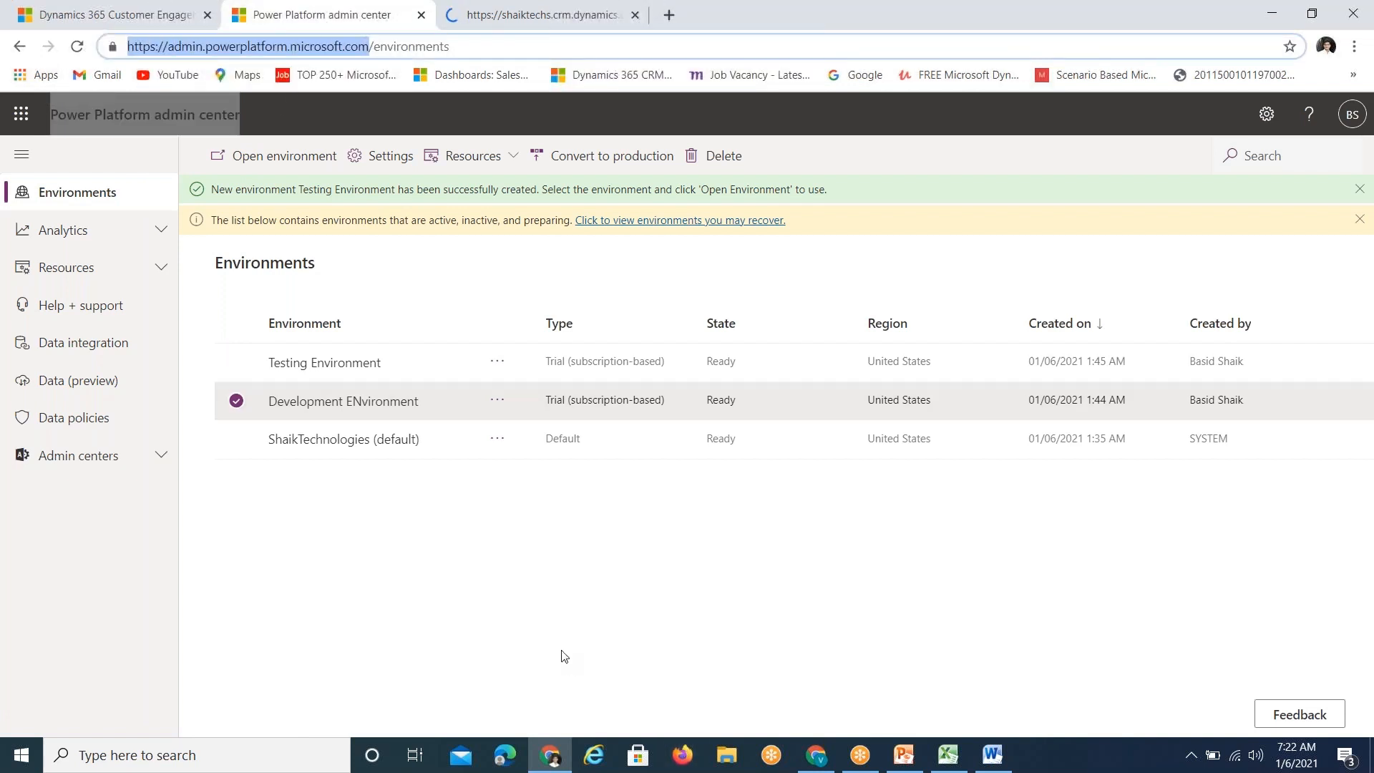
left_click(999, 26)
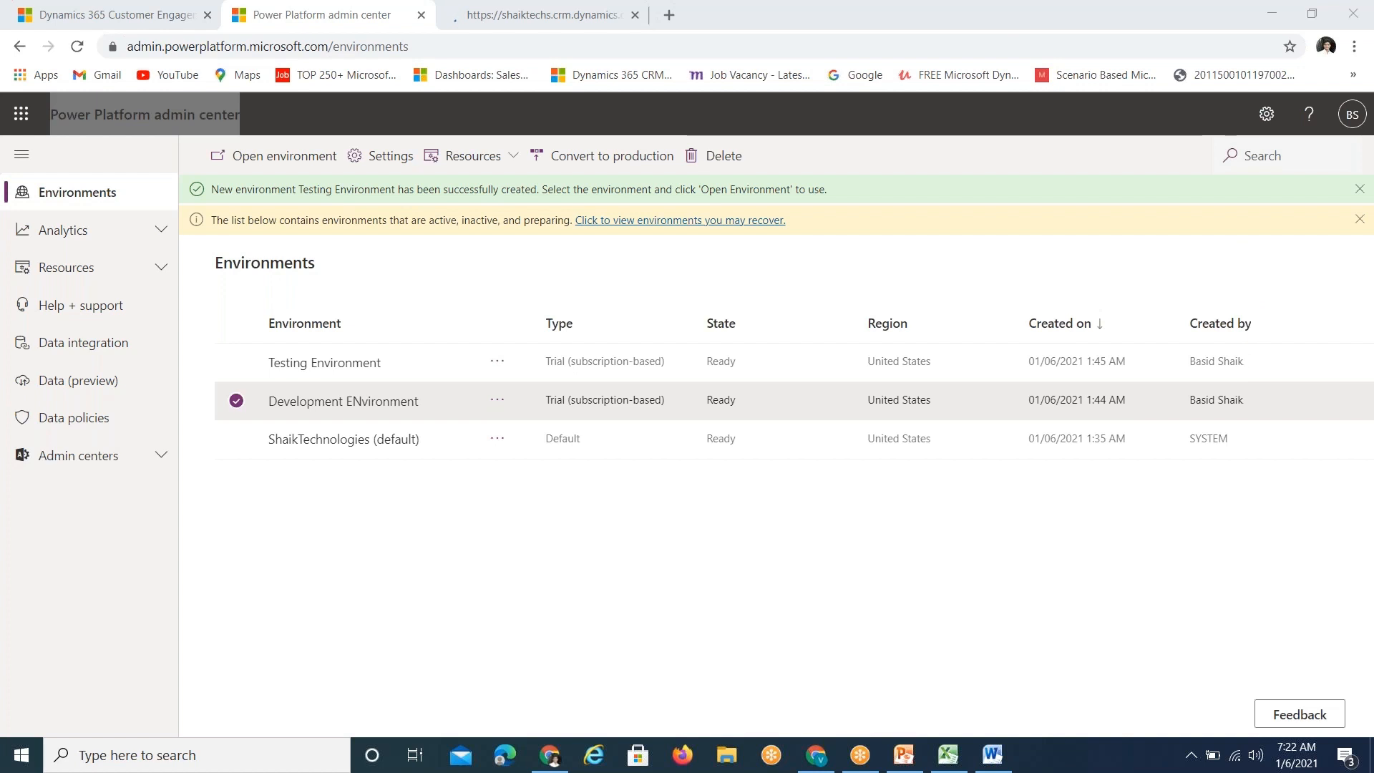
Select the Testing and Development environments in turn and highlight the admin center's title again.
left_click(481, 455)
left_click(237, 362)
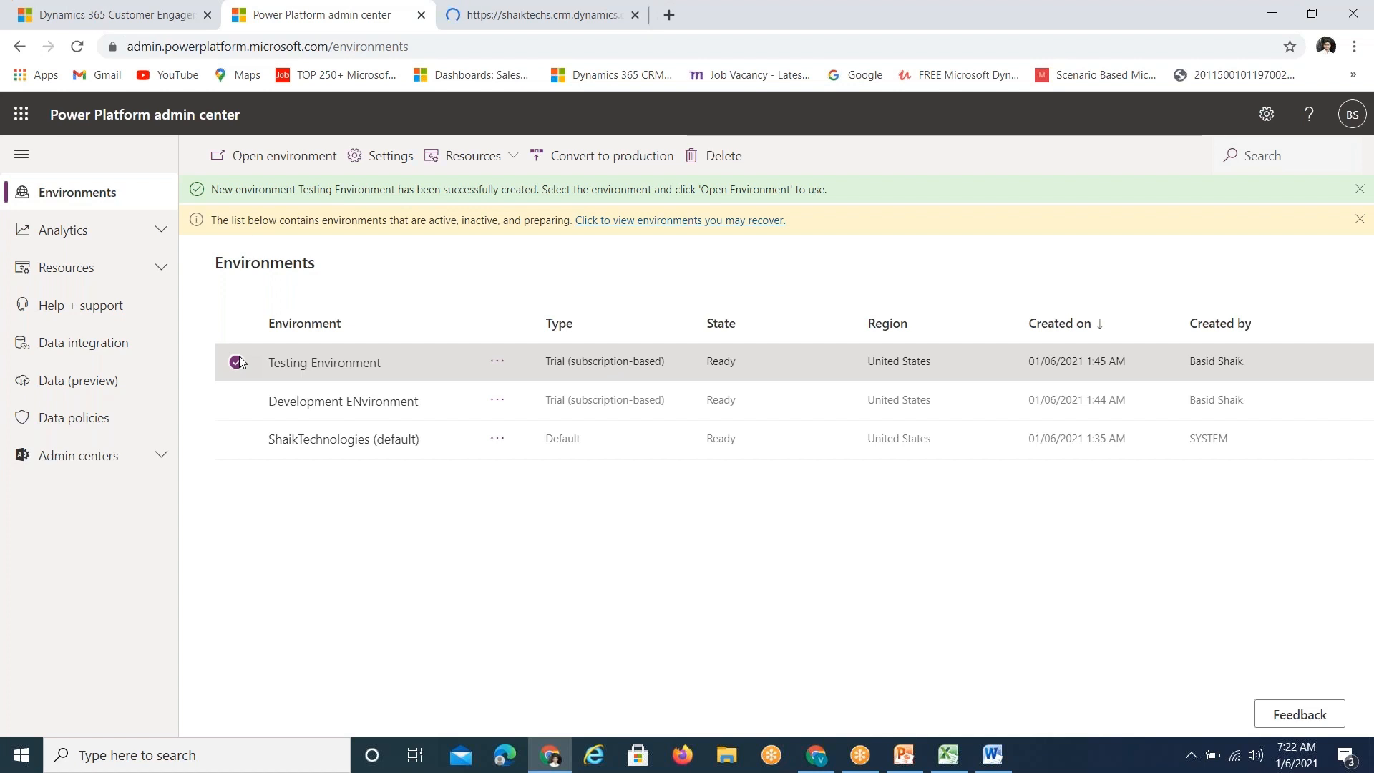
left_click(235, 404)
left_click(237, 402)
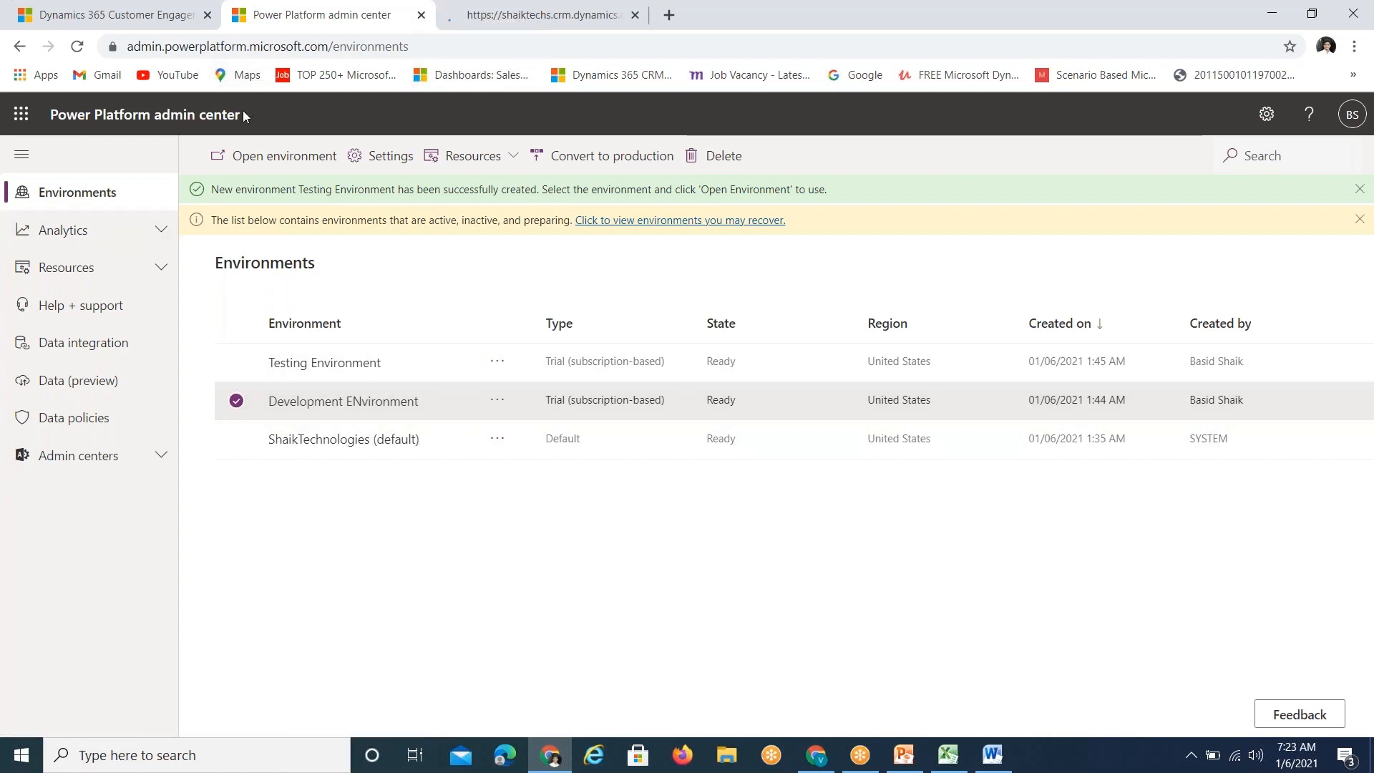
left_click_drag(242, 114, 53, 114)
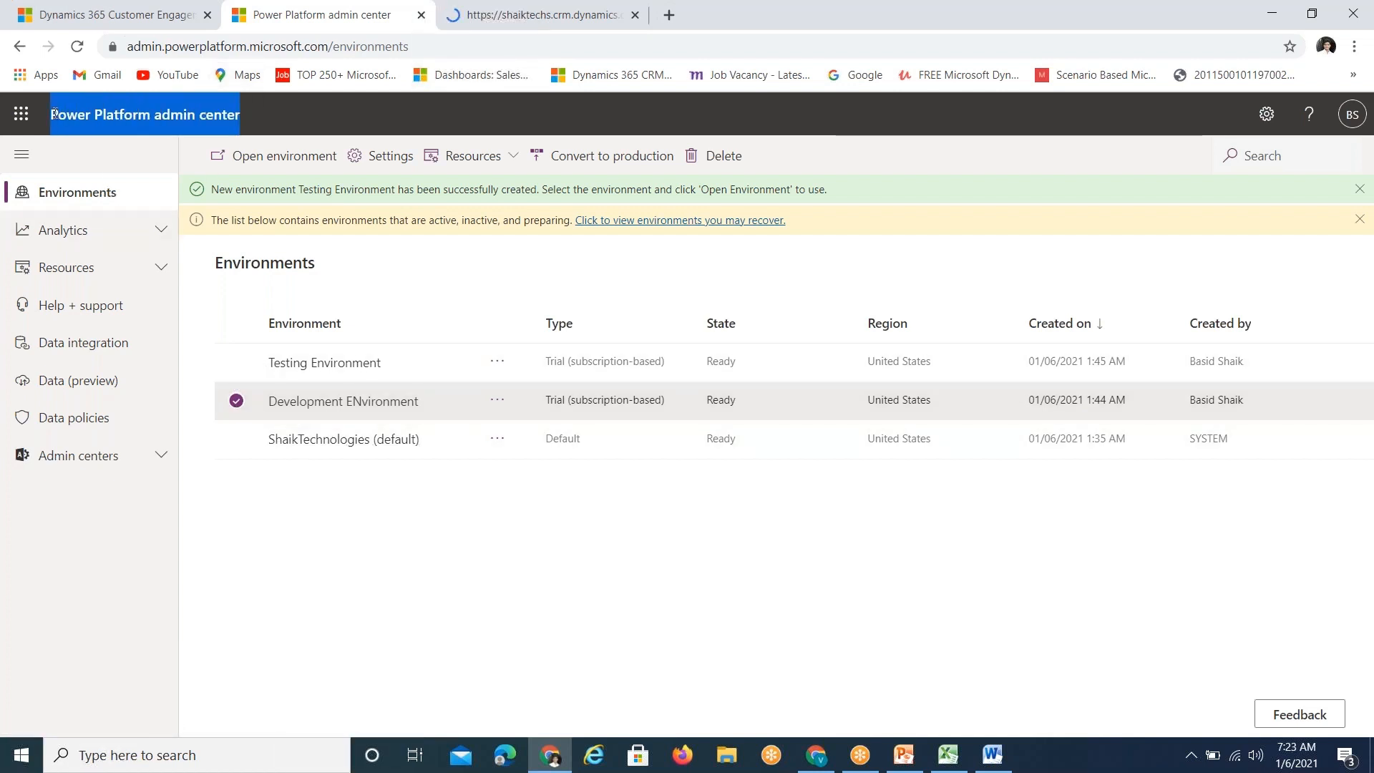
left_click(434, 504)
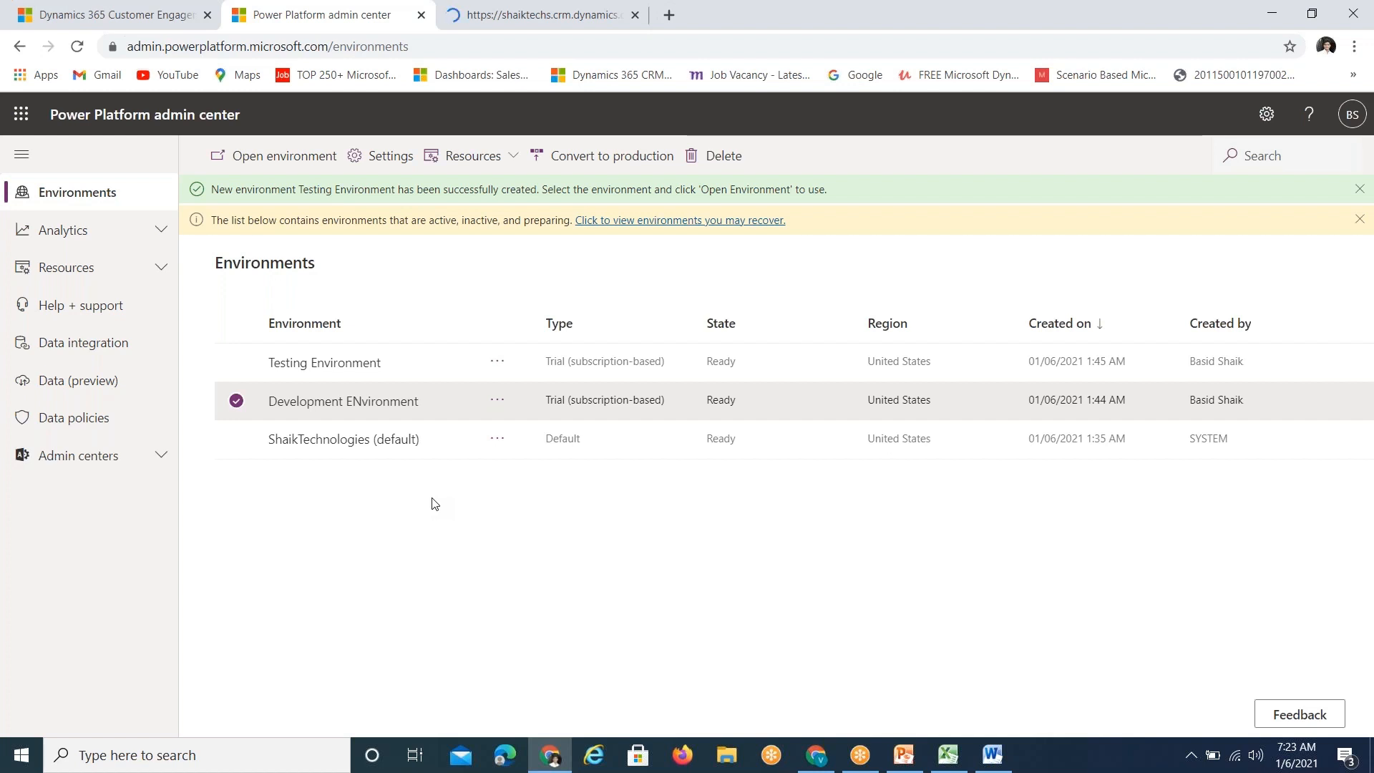
Switch to the Word notes and add the heading "TASK:" below the Key Point paragraph.
left_click(982, 766)
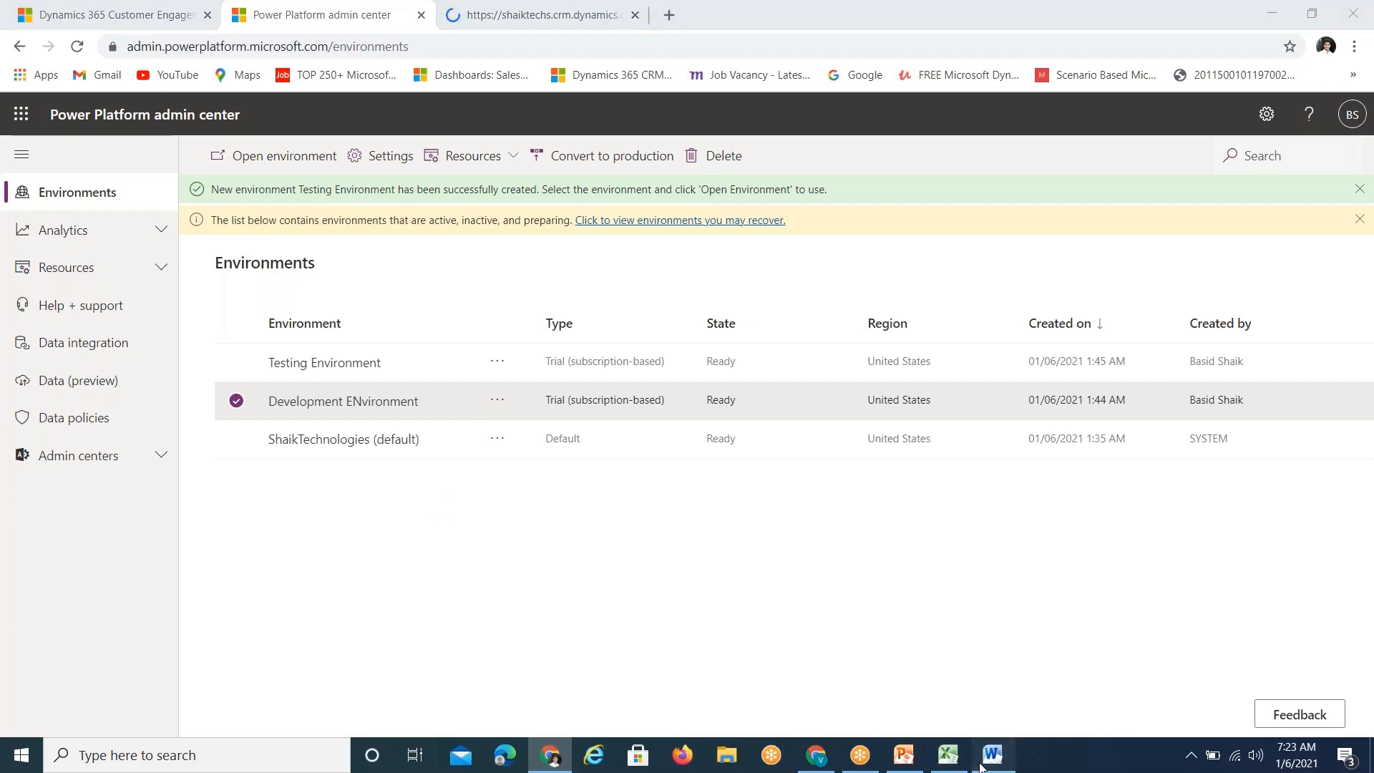
type("tASK")
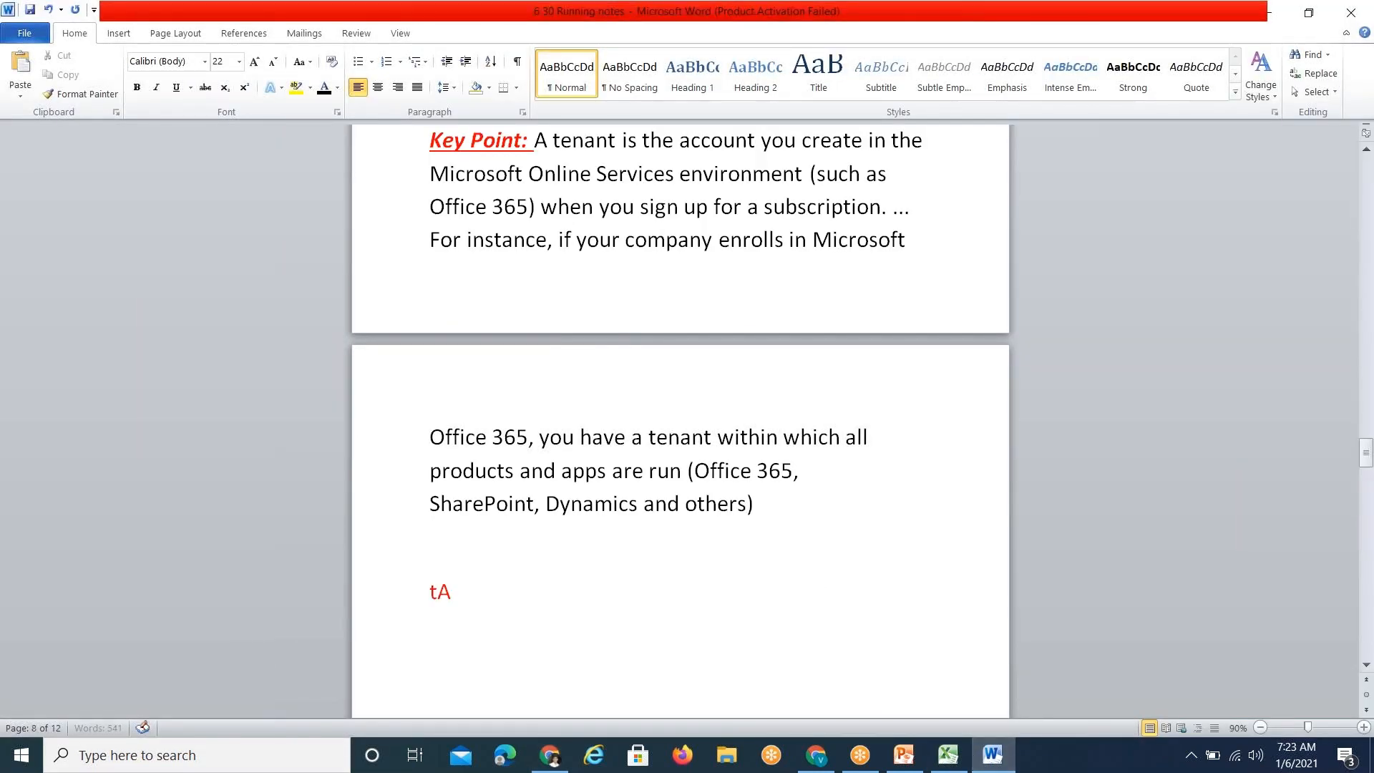
key("Left")
key("Left")
key("Left")
key("BackSpace")
type("T")
key("End")
type(":")
key("Return")
key("Return")
Write the line "Create 3 environments" under the TASK heading.
type("cRETA")
key("BackSpace")
key("BackSpace")
key("BackSpace")
key("BackSpace")
key("BackSpace")
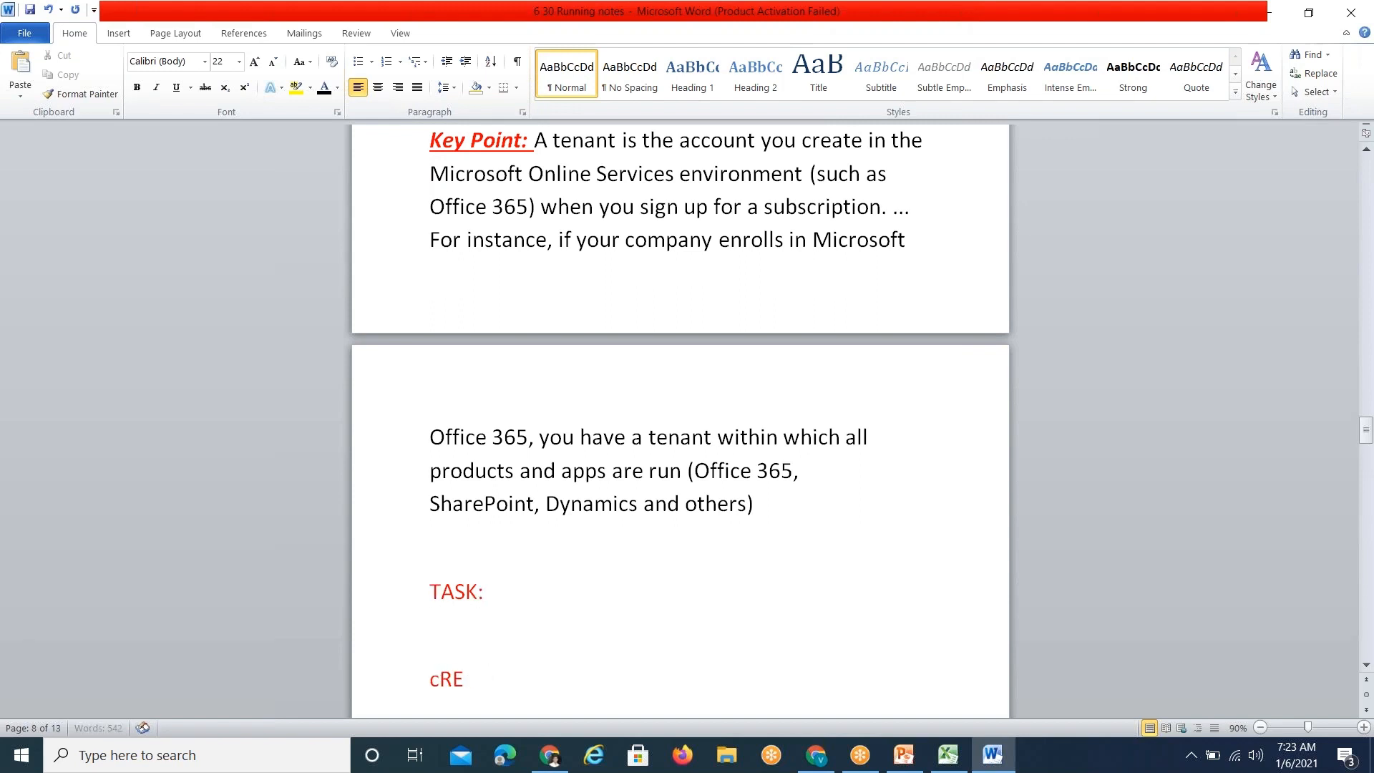
type("Create 3 envirom")
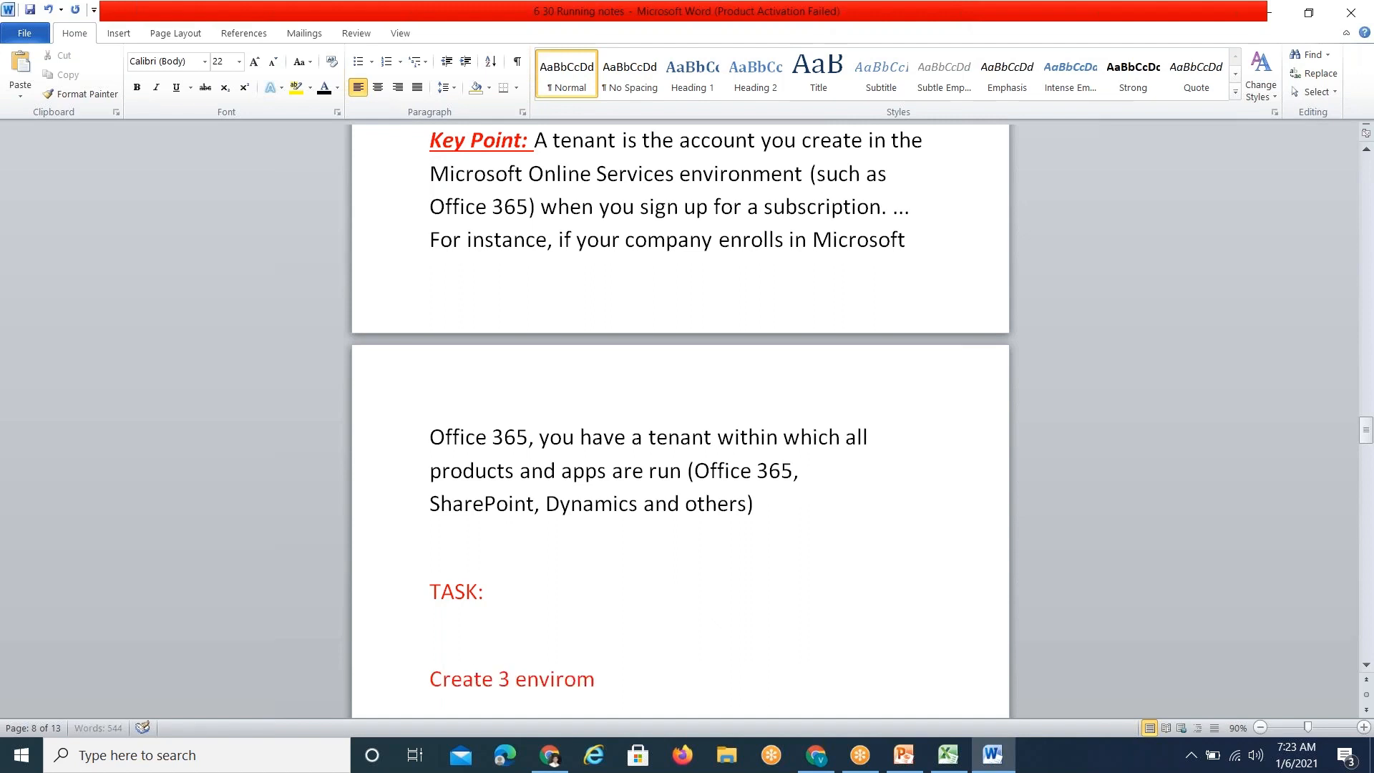
key("BackSpace")
type("nments")
Add "1.Development Environment" as the first item under the task line.
key("Return")
type("1.Deve")
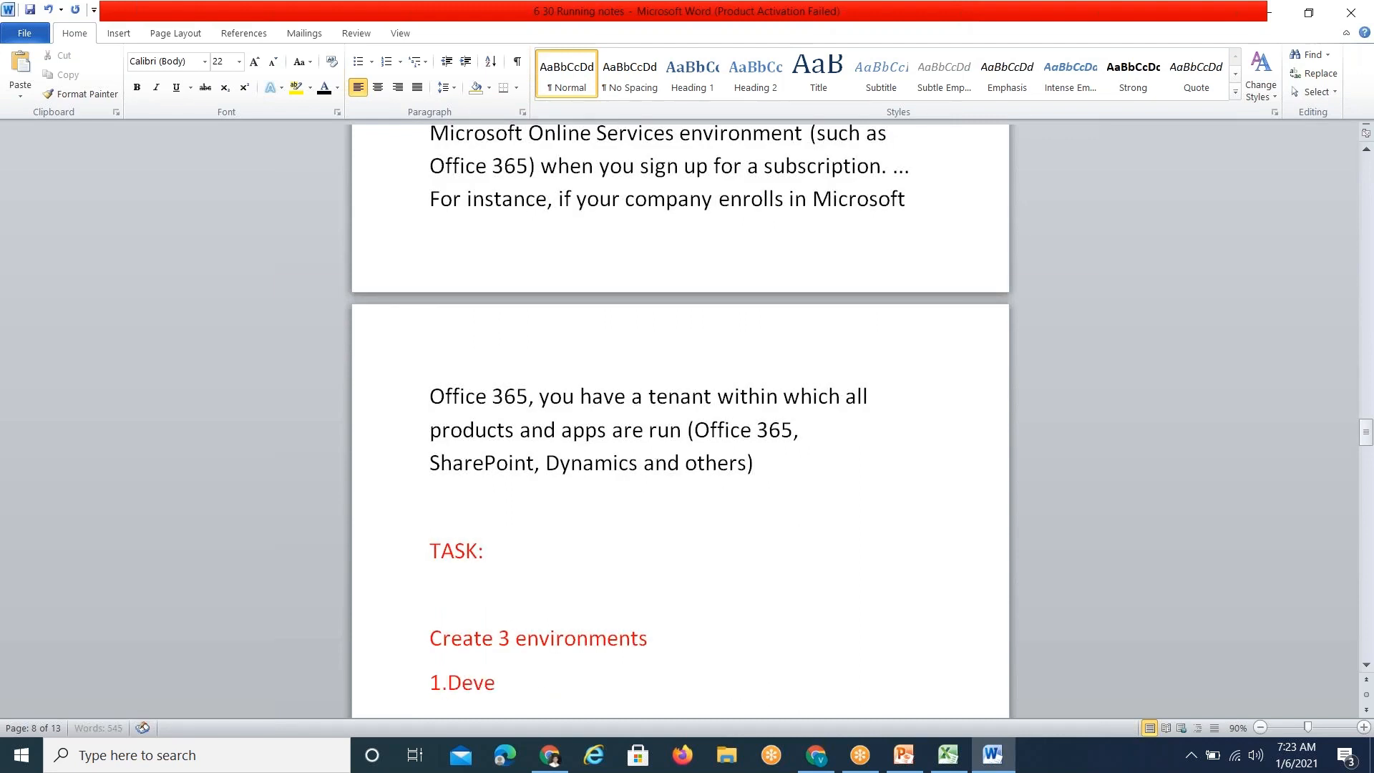
type("lopment Environmenty")
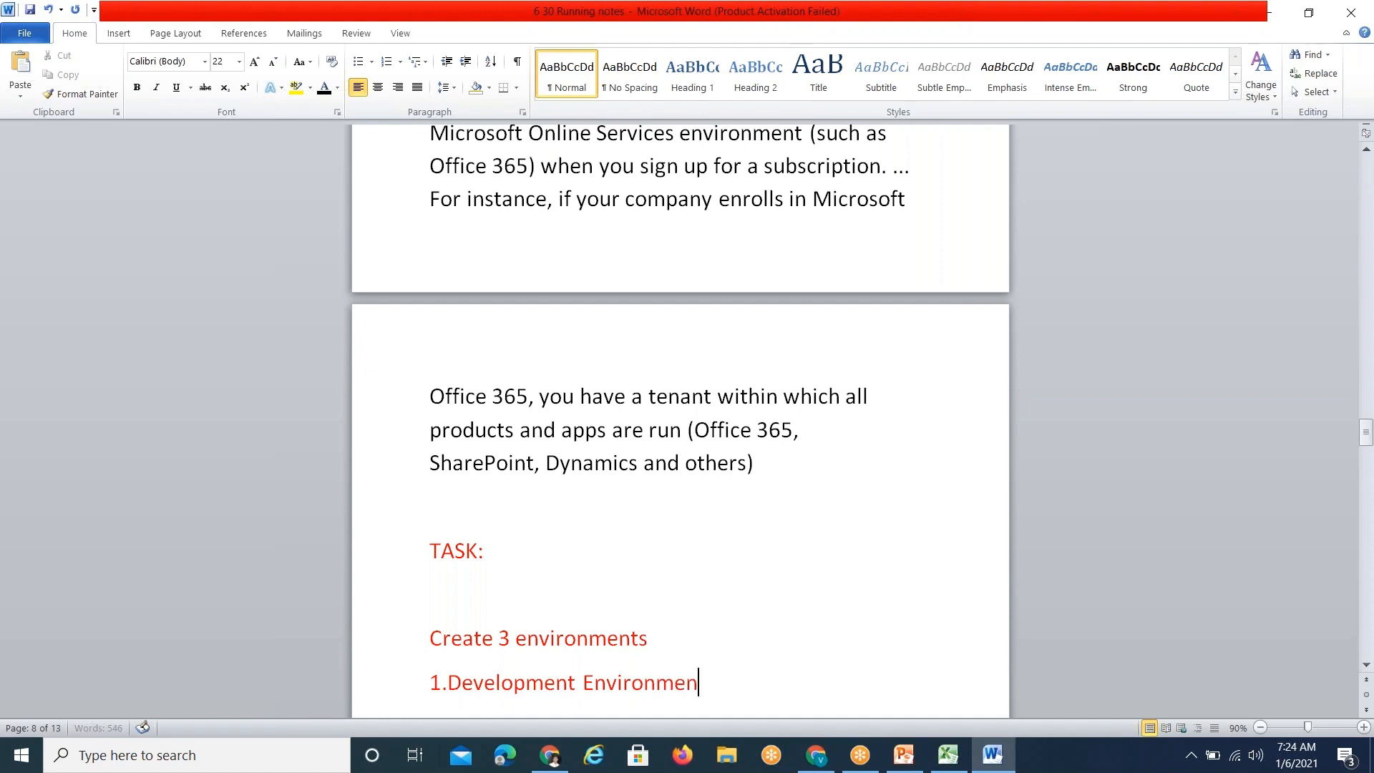
key("Return")
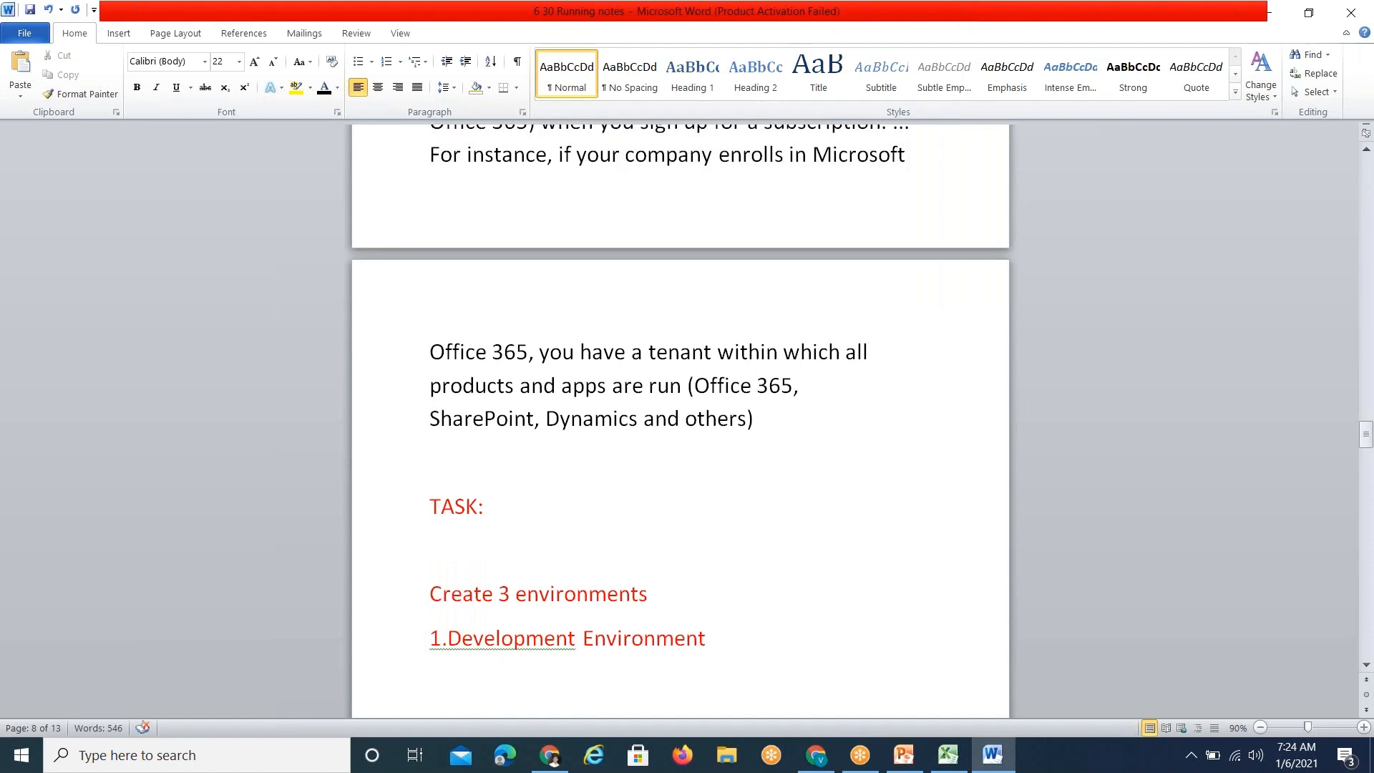
Add the second item "2. Testing Envi" below the Development Environment item.
type("Tesr")
key("BackSpace")
type("ting ")
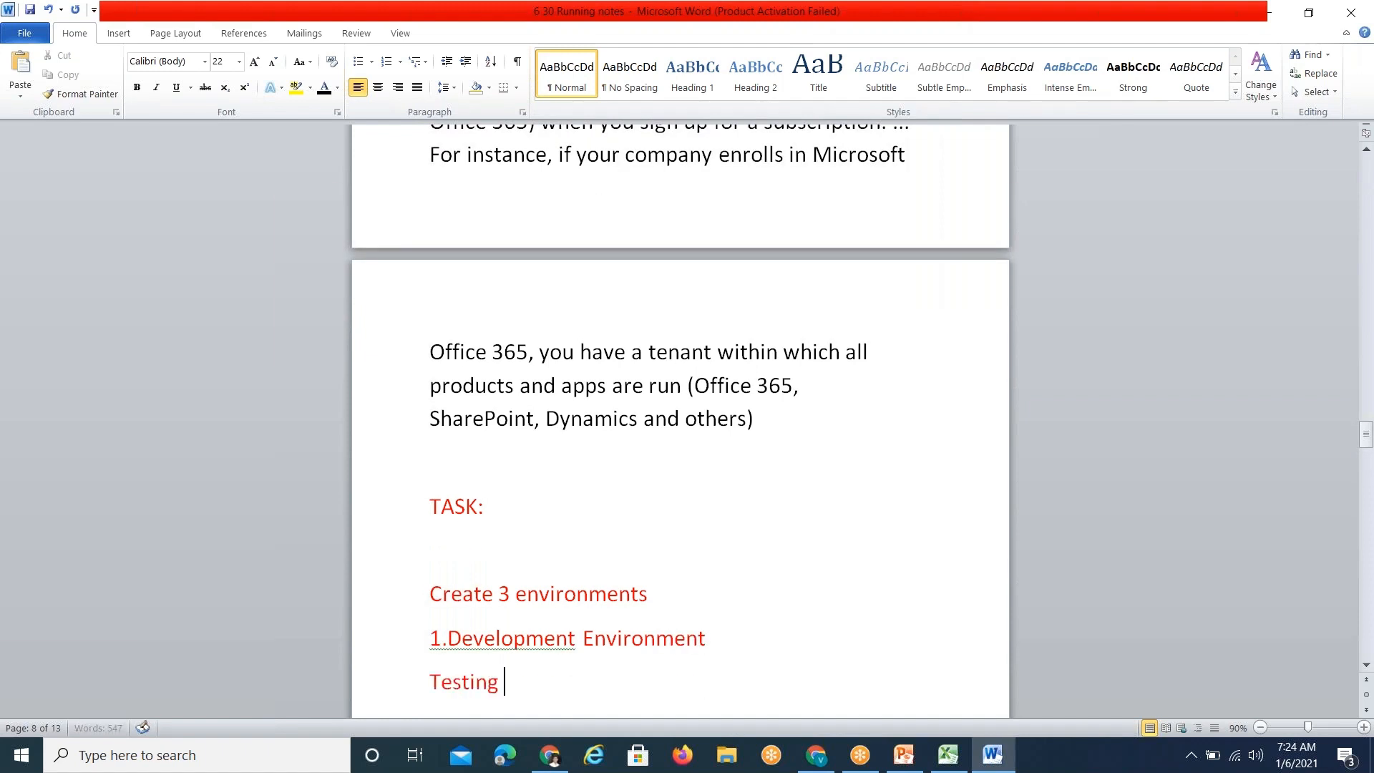
type("Envi")
key("Left")
key("Left")
key("Left")
key("Left")
key("Left")
key("Left")
key("Left")
key("Left")
key("Left")
key("Left")
key("Left")
key("Left")
type("2.")
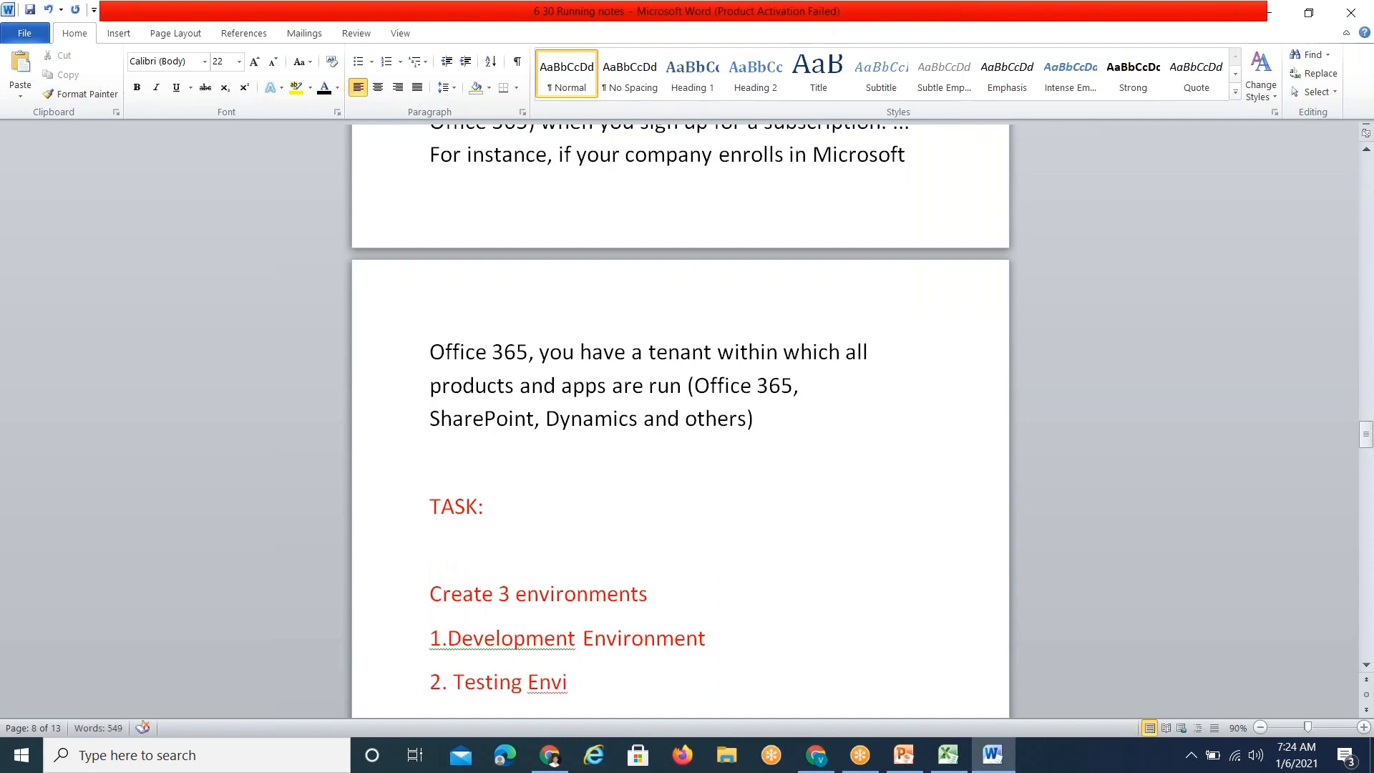
Add the third item "3. Production Envi" to the task's environment list.
scroll(680, 430, "down", 1)
type("3.")
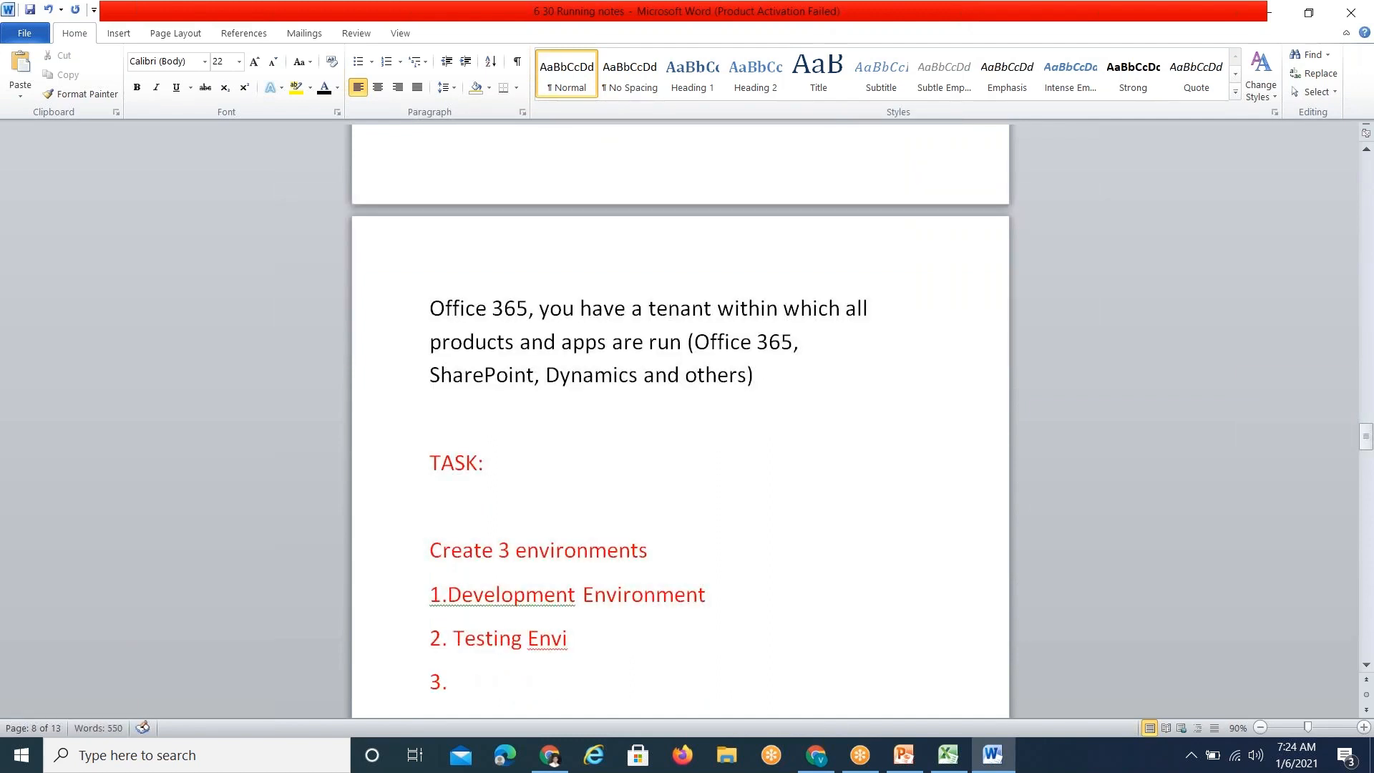
type(" Production Envi")
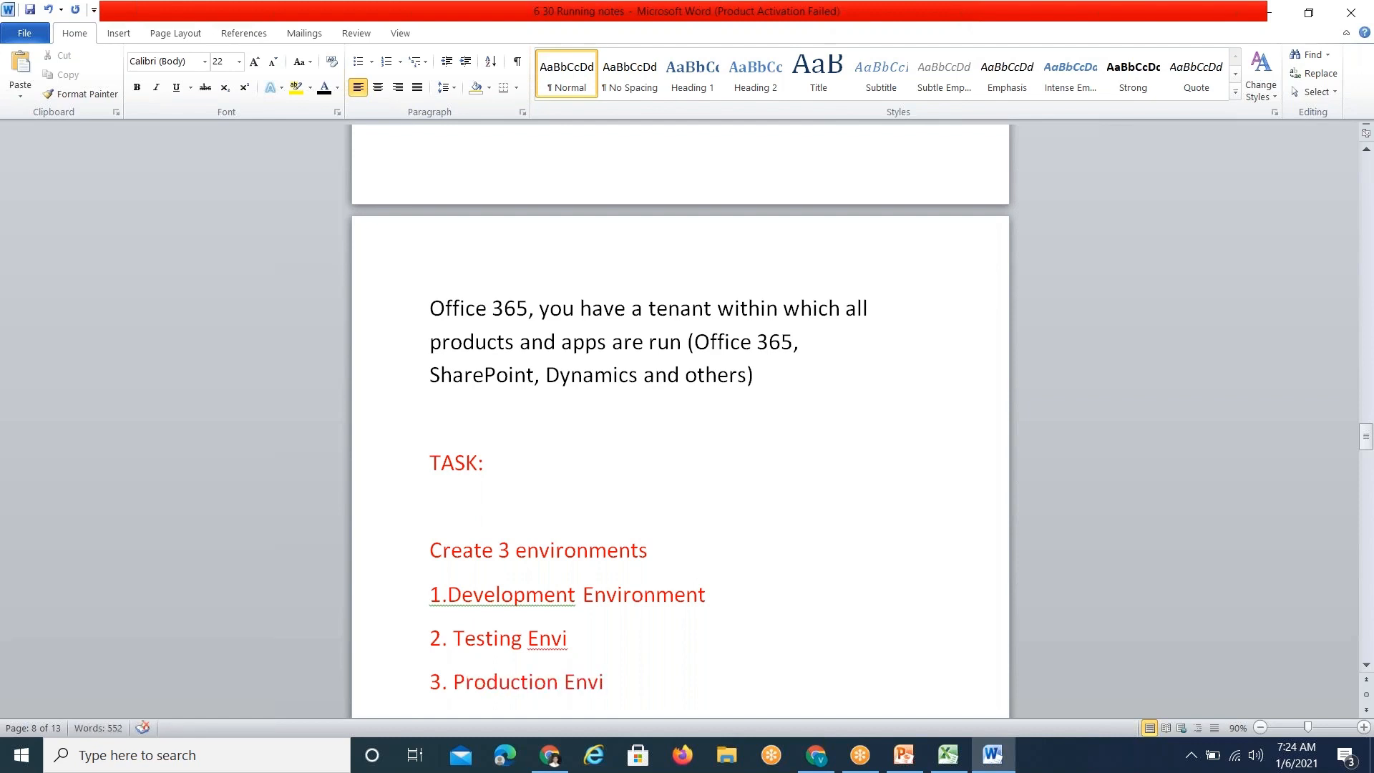
Insert several blank lines after the "3. Production Envi" item.
key("Return")
key("Return")
key("Return")
key("Return")
key("Return")
key("Return")
key("Return")
key("Return")
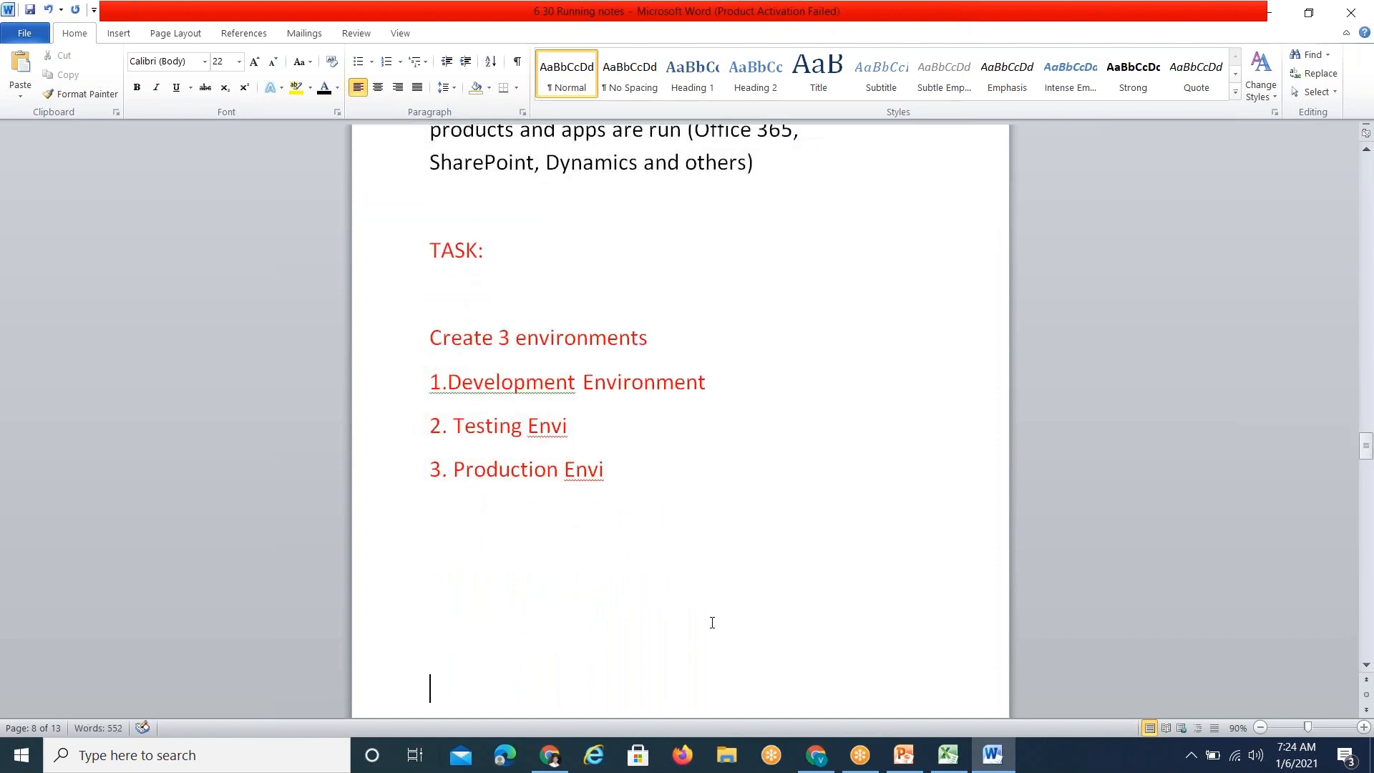
Delete the empty line between the TASK heading and "Create 3 environments".
key("Up")
key("Up")
key("Up")
key("Up")
key("Up")
key("Up")
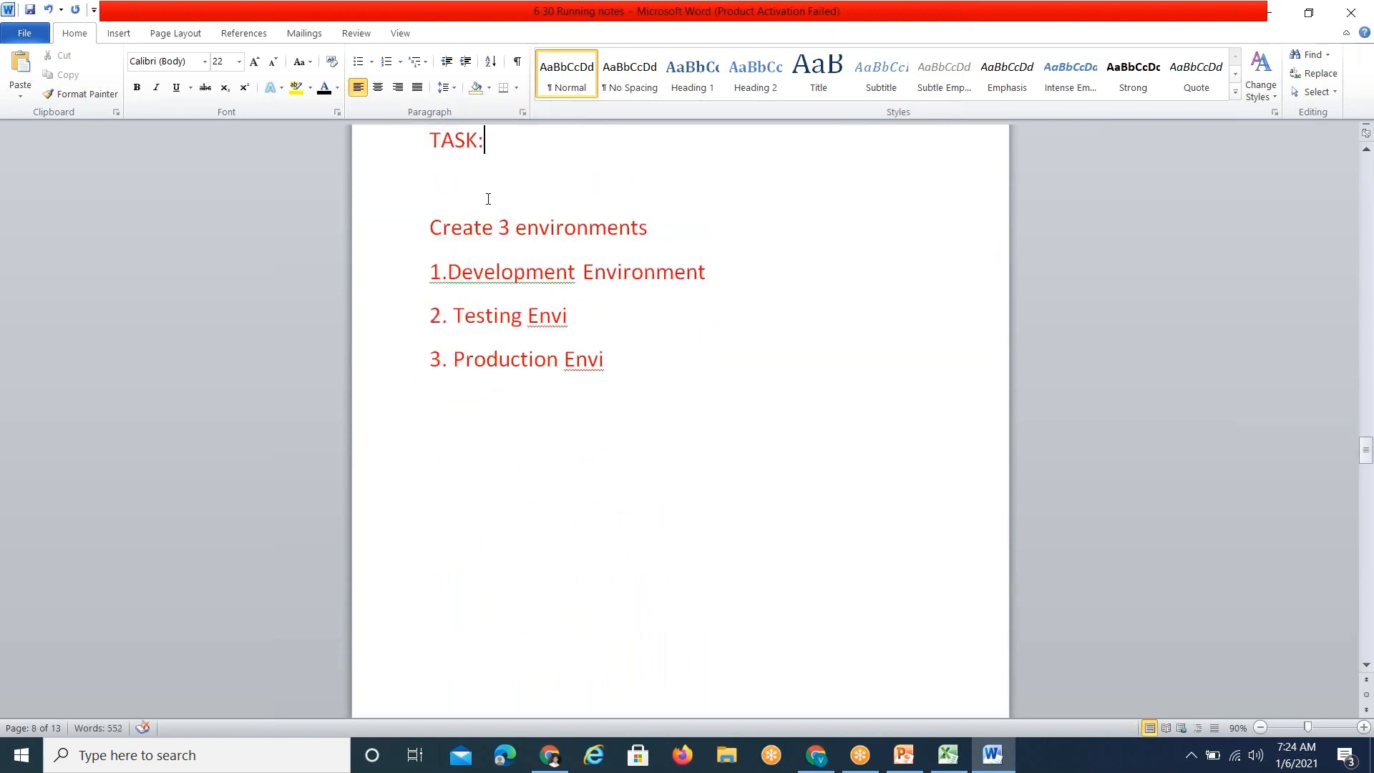
key("Delete")
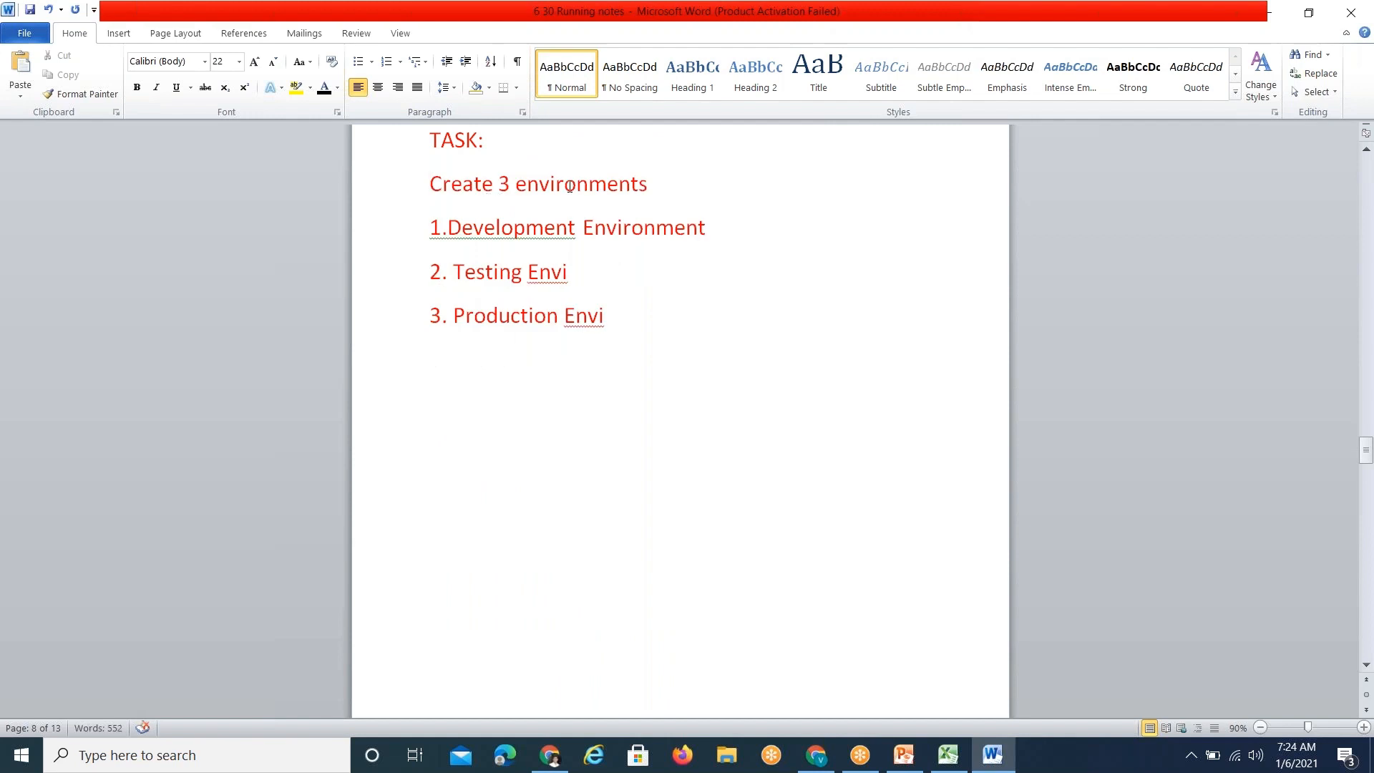
Correct the spacing in "1. Development Environment" and complete "Envi" as "Environment" in the Testing and Production items.
right_click(531, 218)
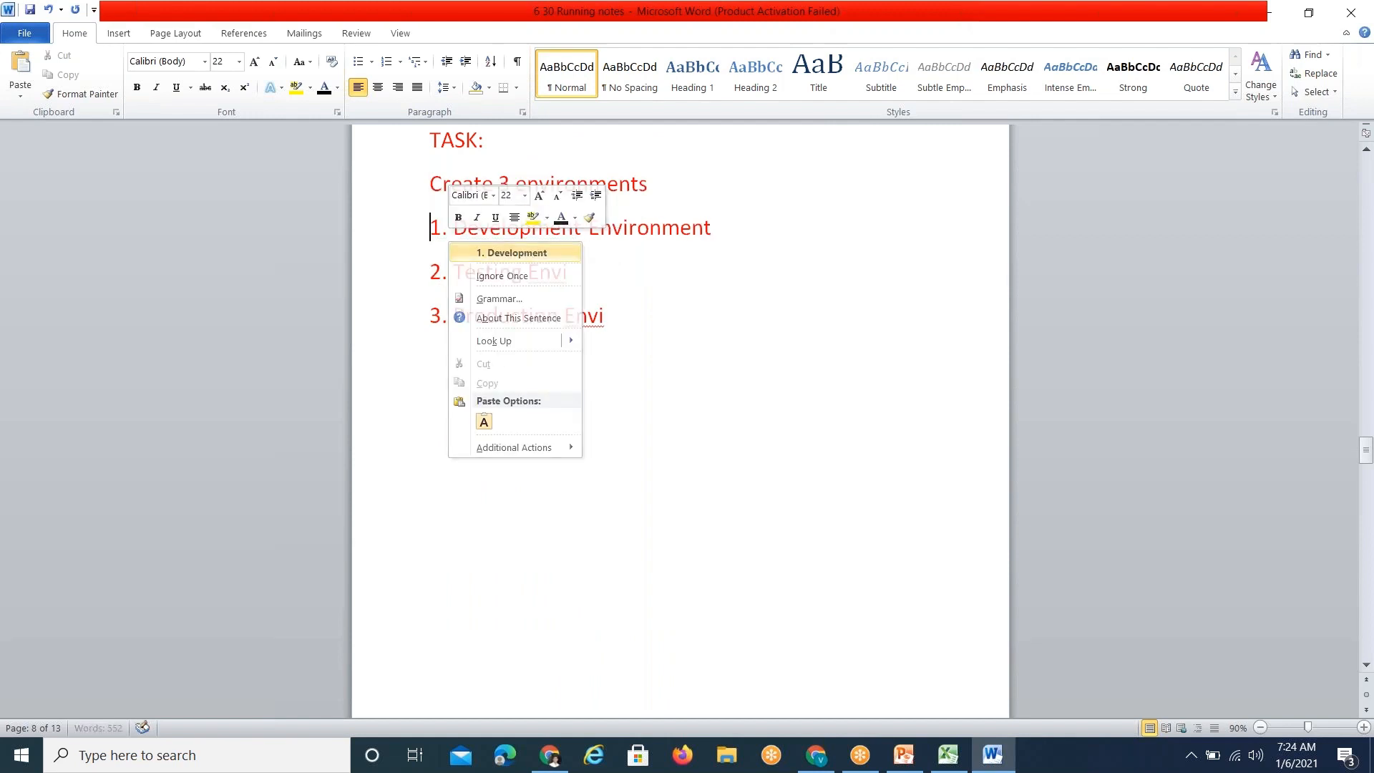
left_click(530, 255)
left_click(585, 271)
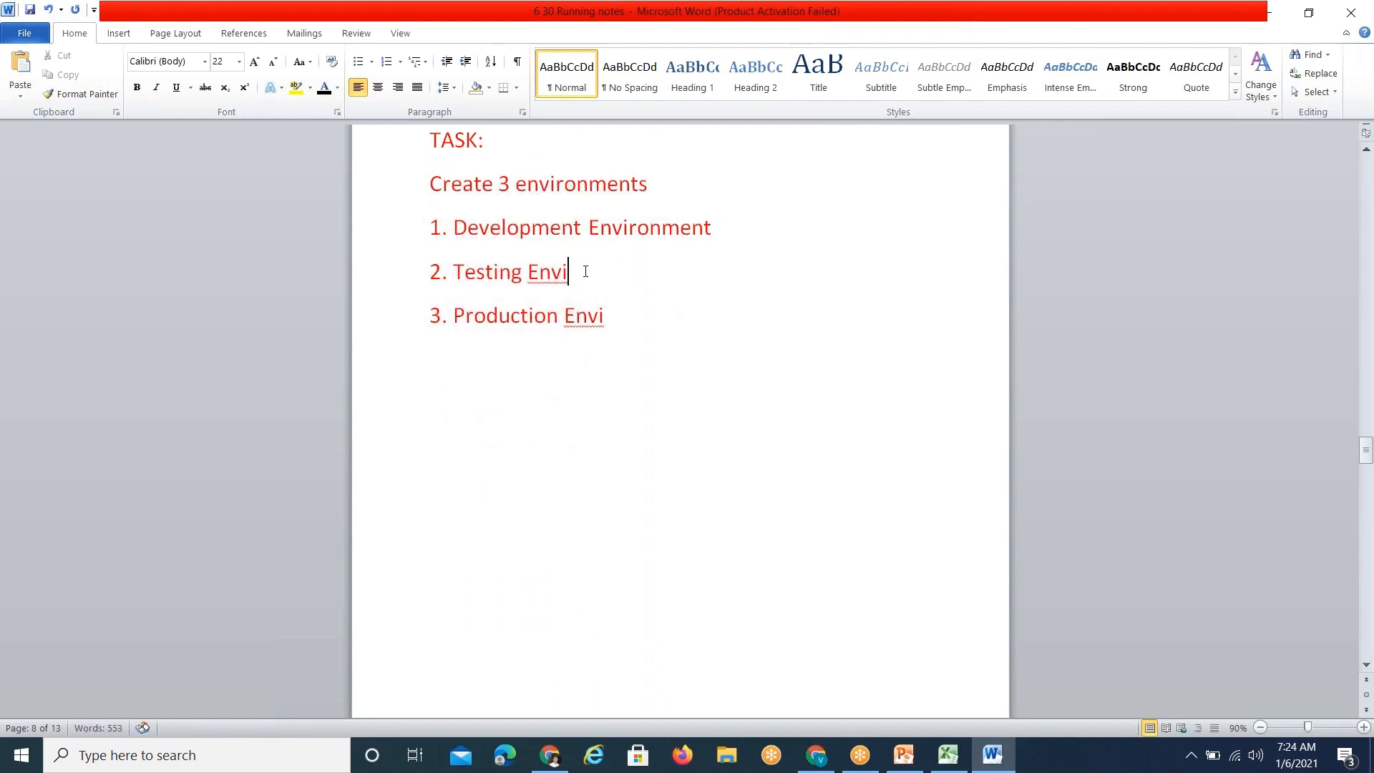
type("ronment")
left_click(641, 315)
type("ronment")
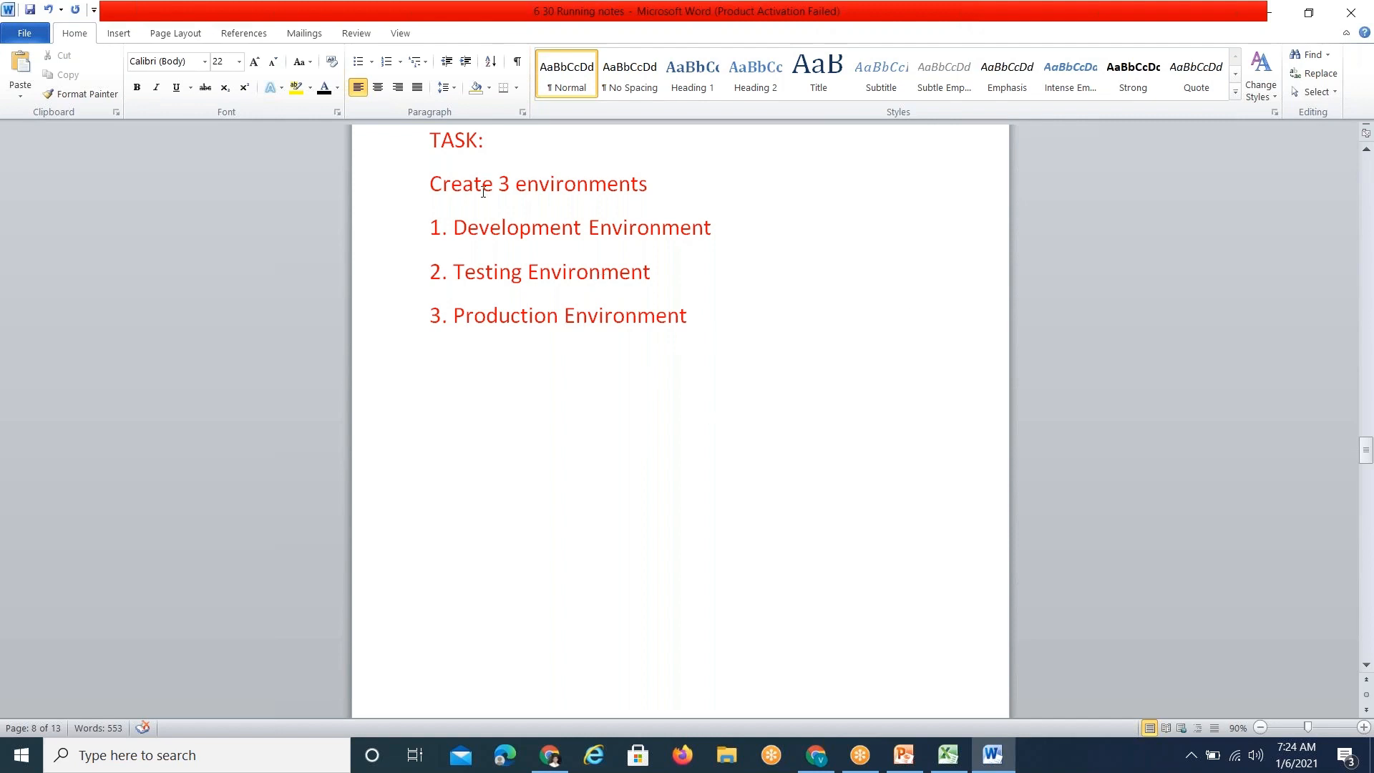
Change the font colour of the three environment items to dark blue, from "Development" through "Production Environment".
left_click_drag(472, 224, 501, 317)
left_click(565, 402)
left_click_drag(692, 315, 454, 227)
left_click(322, 95)
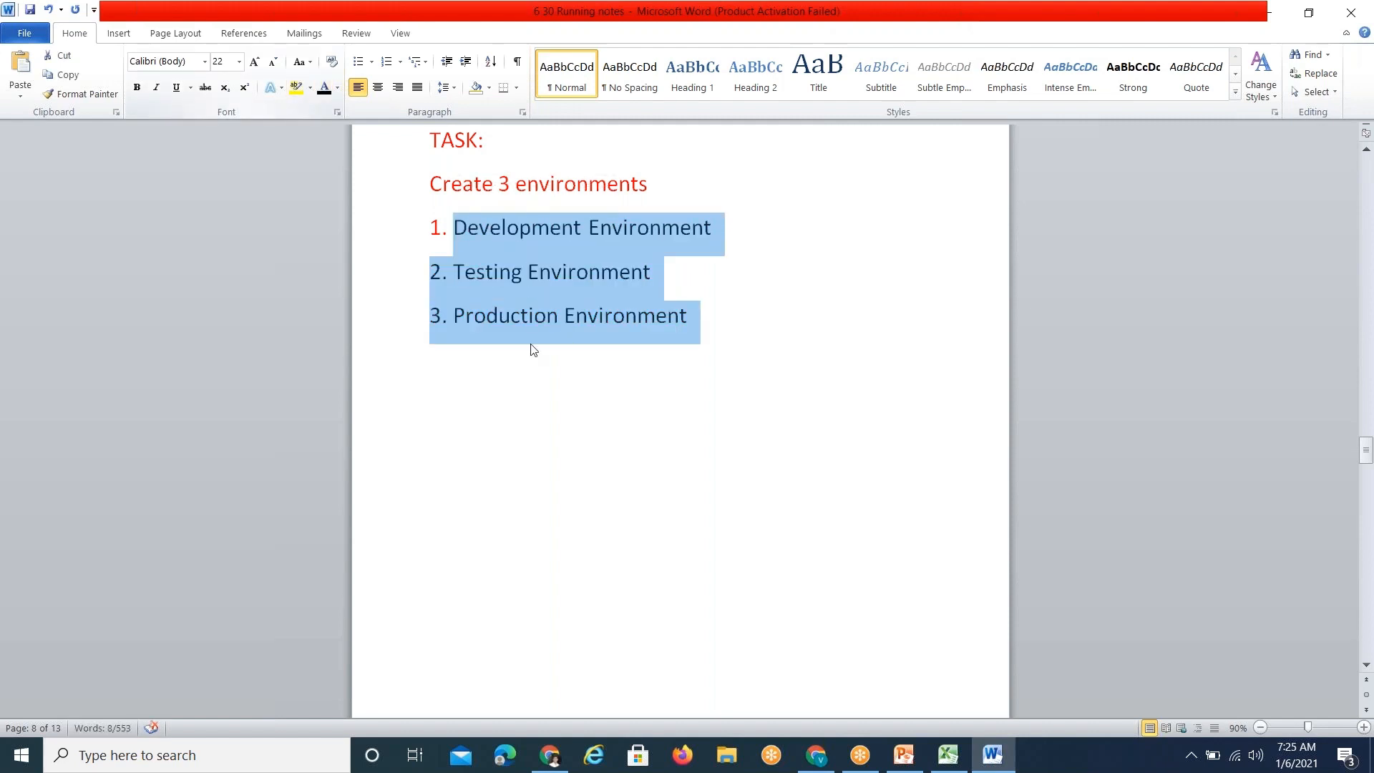
left_click(576, 385)
Switch to the Power Platform admin center, open the Development ENvironment's page and review its Details, including the refresh cadence.
key("alt+Tab")
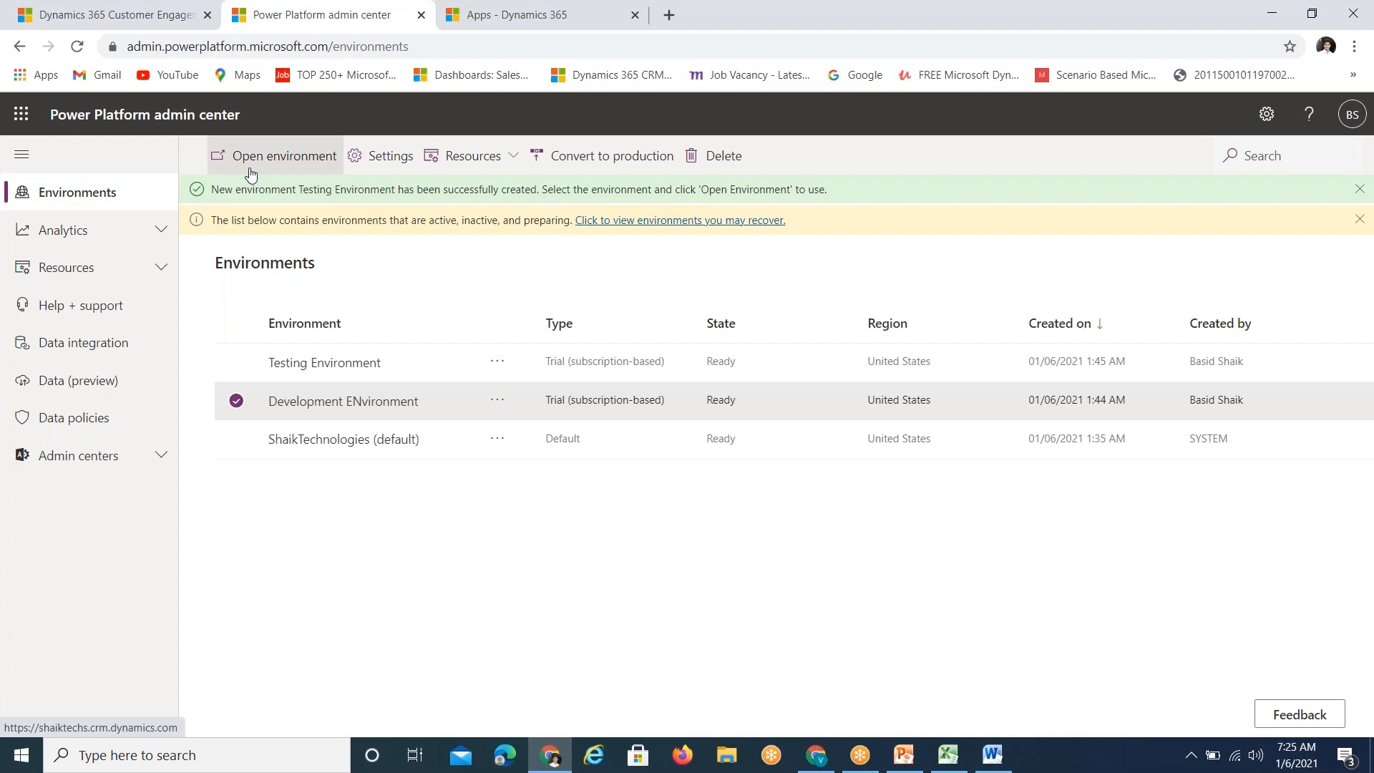
left_click(345, 401)
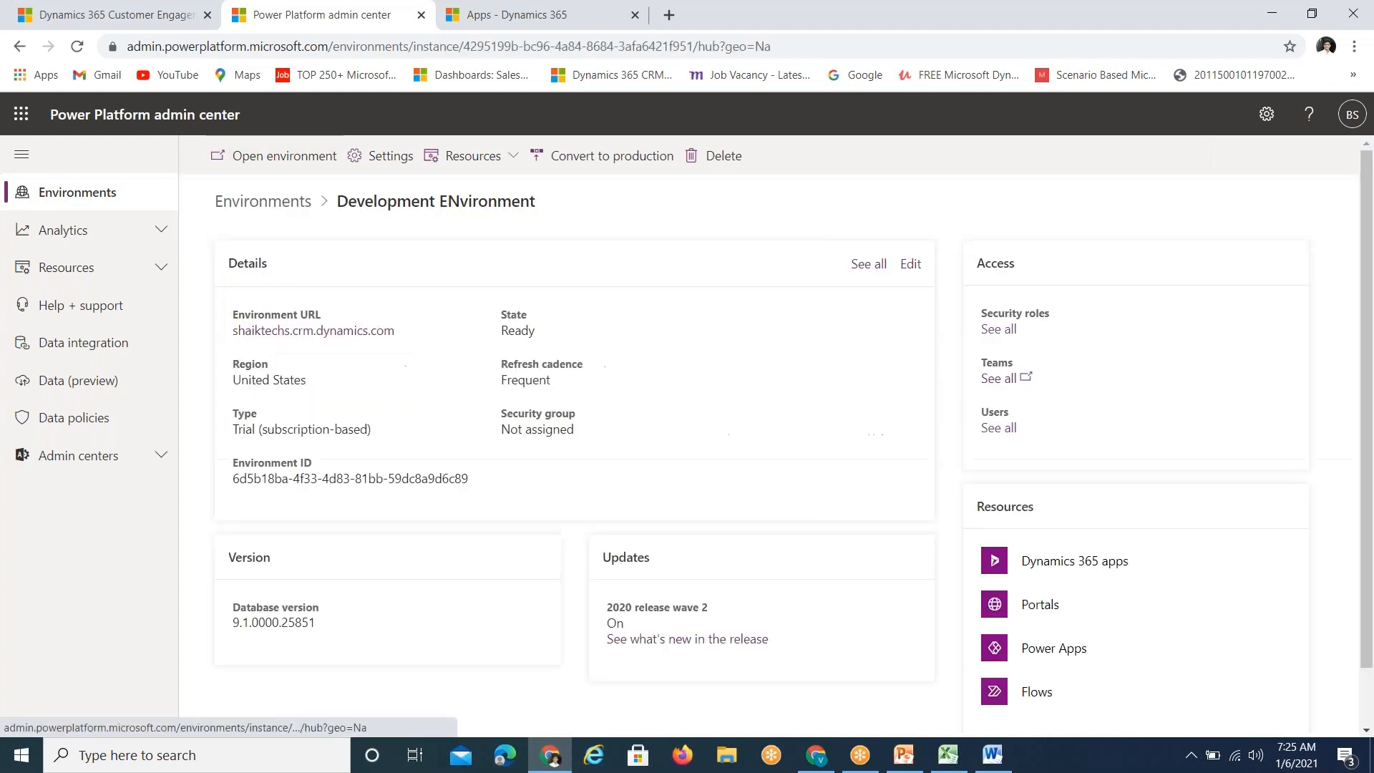
double_click(262, 263)
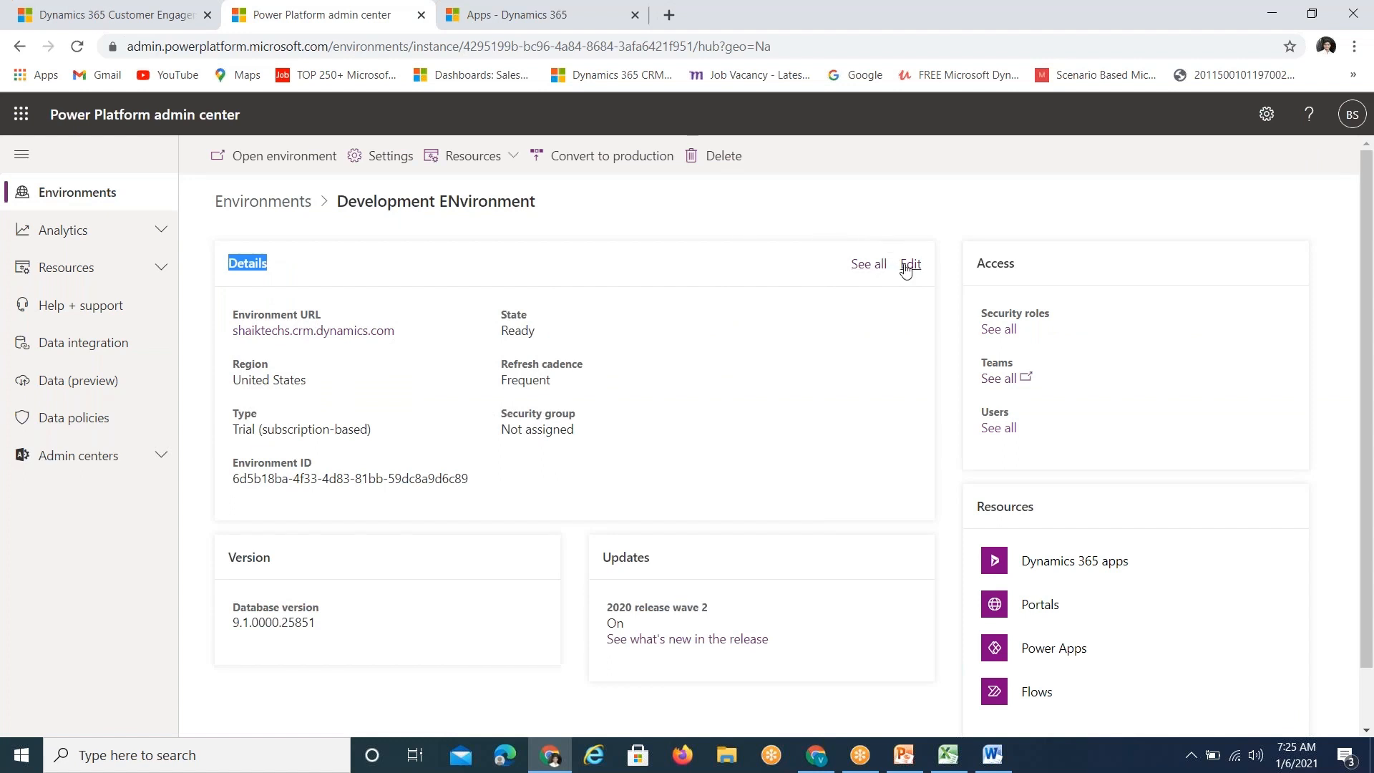
left_click(694, 261)
left_click_drag(583, 370, 503, 383)
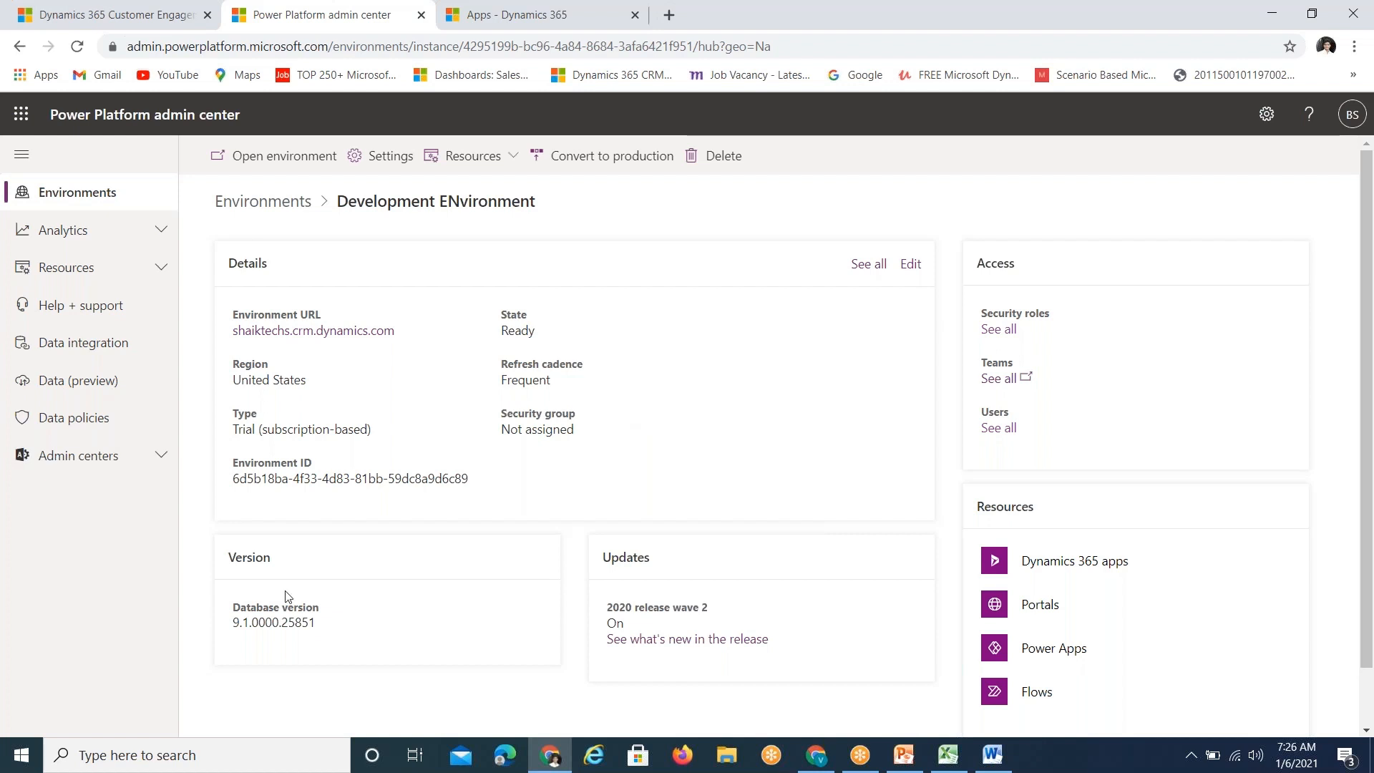
Examine the Development ENvironment's database version, release wave updates, access options and resources.
left_click_drag(319, 608, 232, 613)
left_click(323, 644)
left_click_drag(233, 622, 270, 627)
left_click(291, 639)
mouse_move(612, 607)
left_mouse_down()
mouse_move(714, 610)
mouse_move(602, 605)
left_mouse_up()
left_click(716, 608)
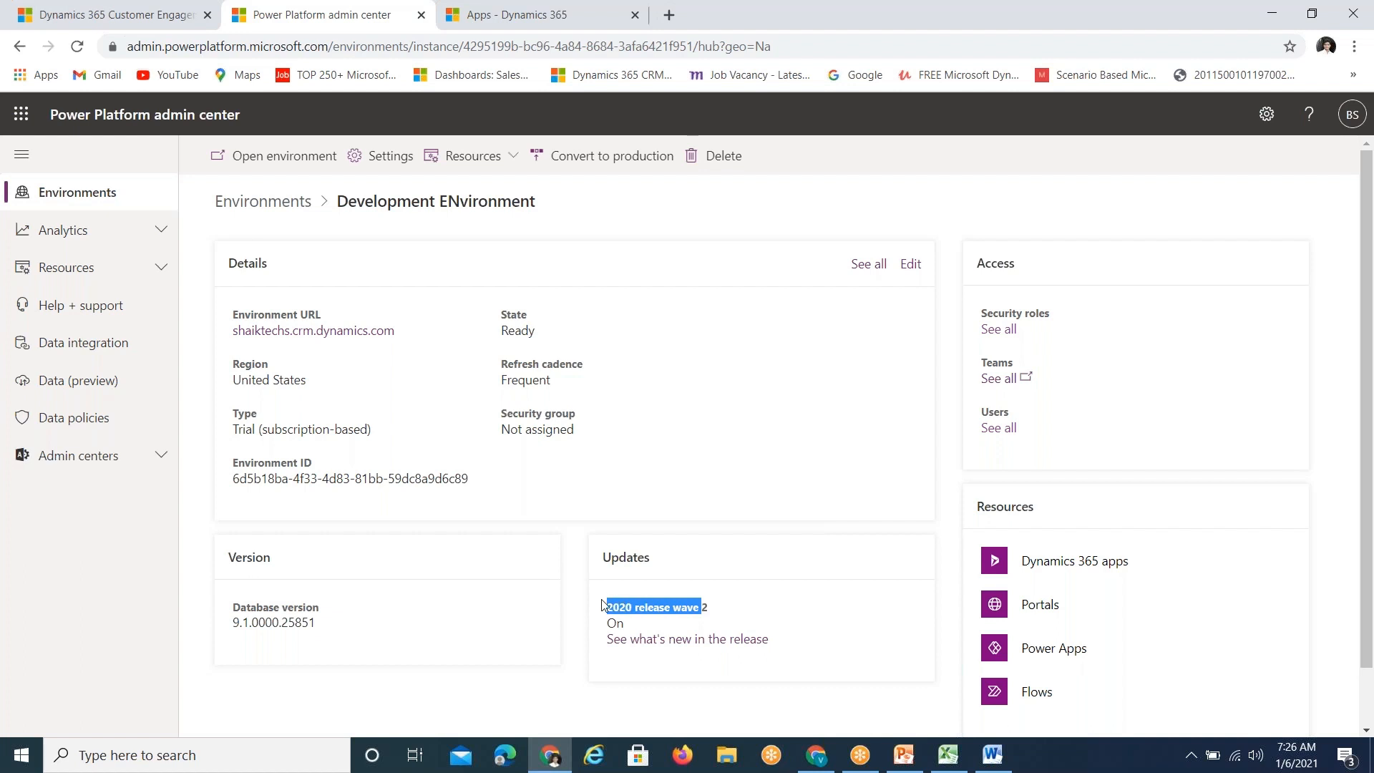
left_click(823, 575)
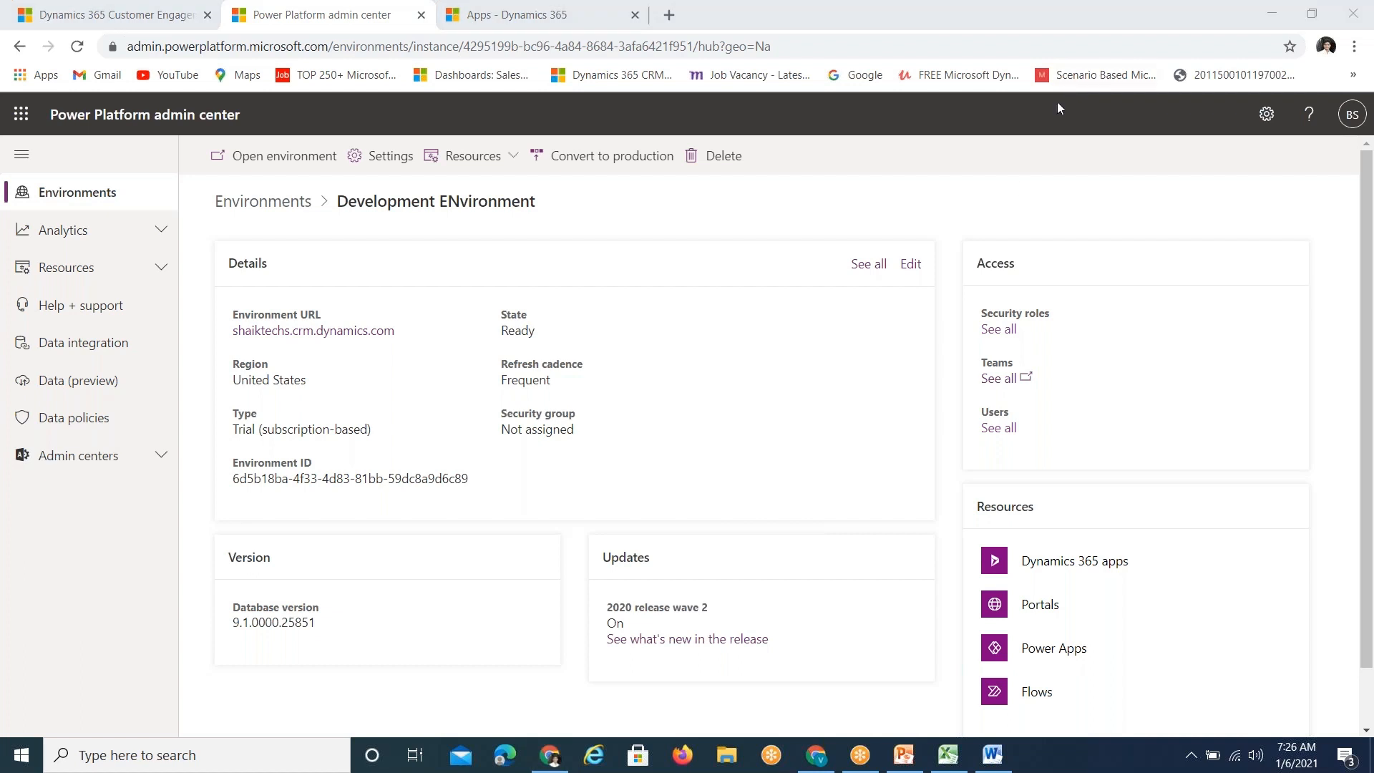
left_click_drag(1022, 263, 972, 266)
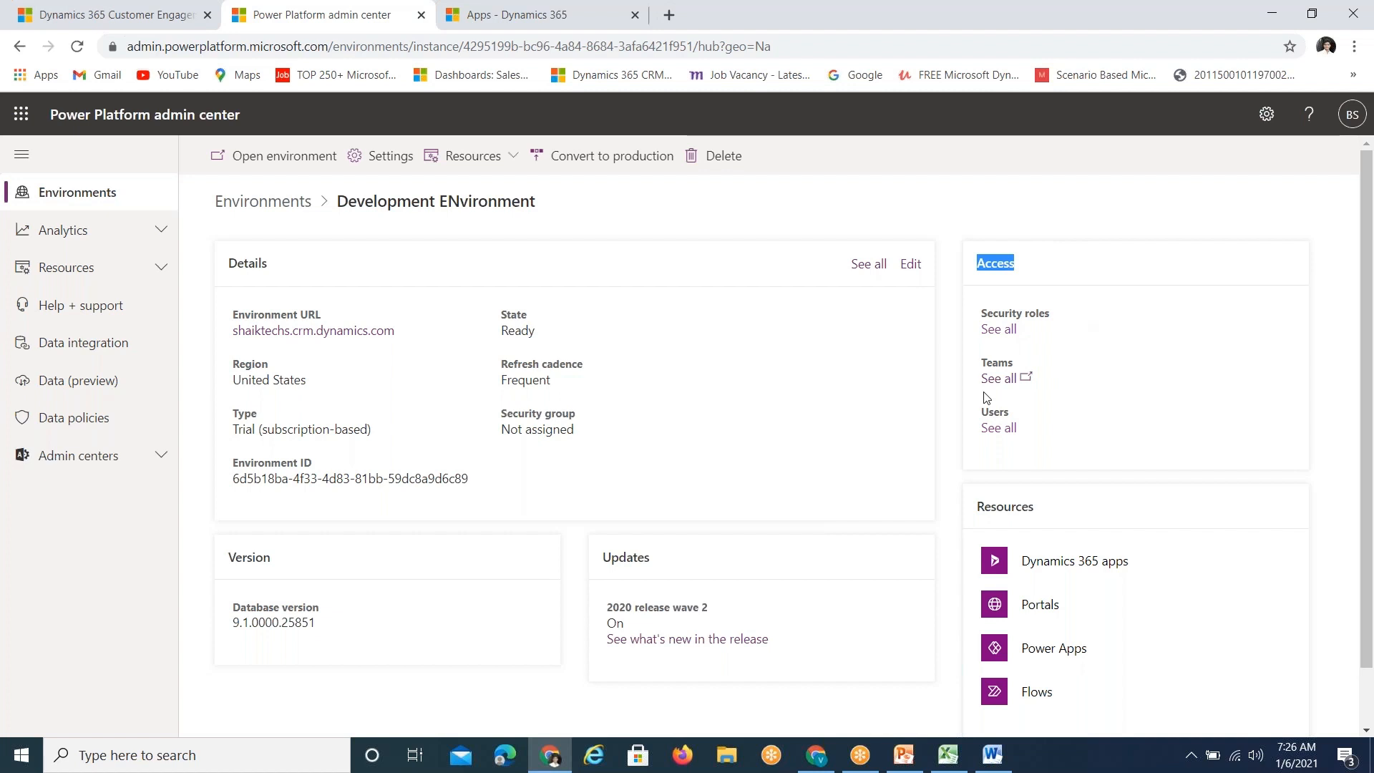
scroll(1185, 507, "down", 1)
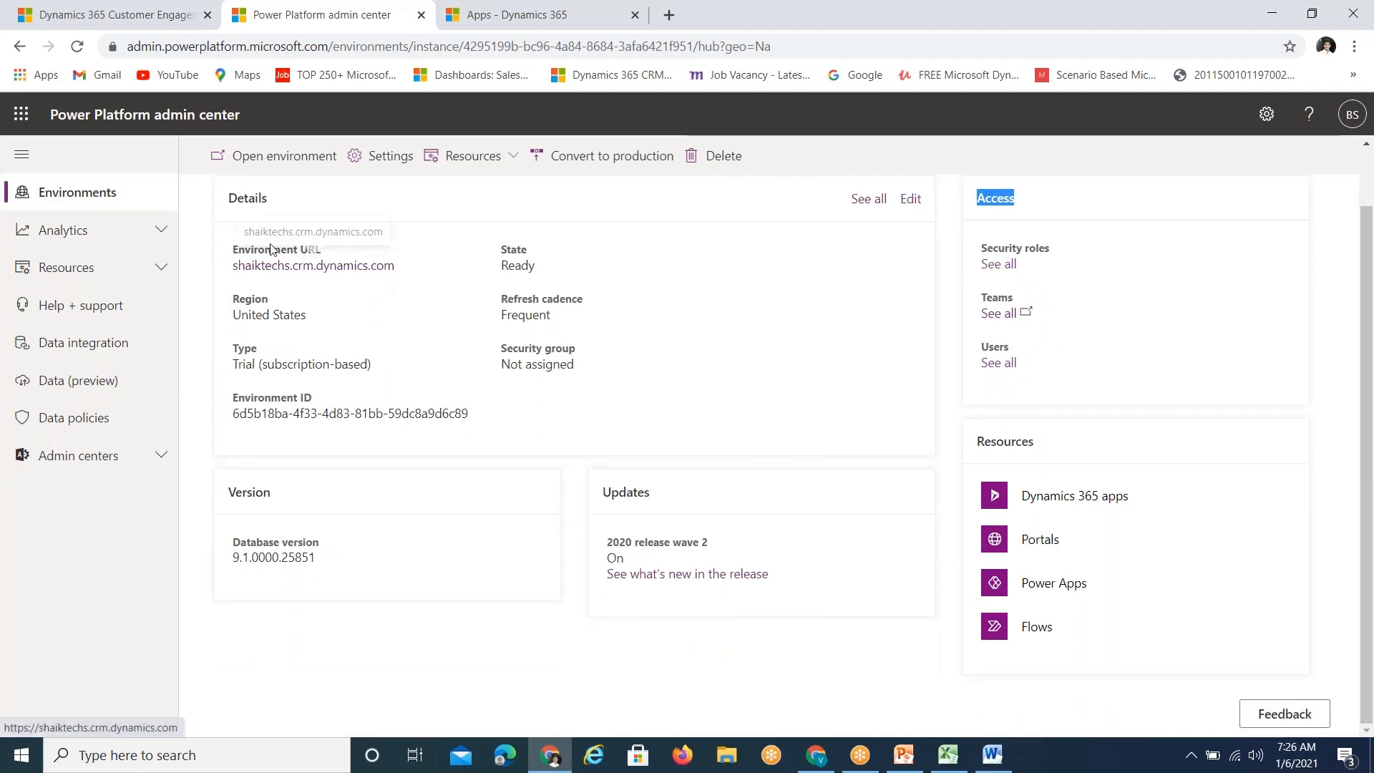
Return to the Environments list, select the Development ENvironment and open it.
left_click(383, 174)
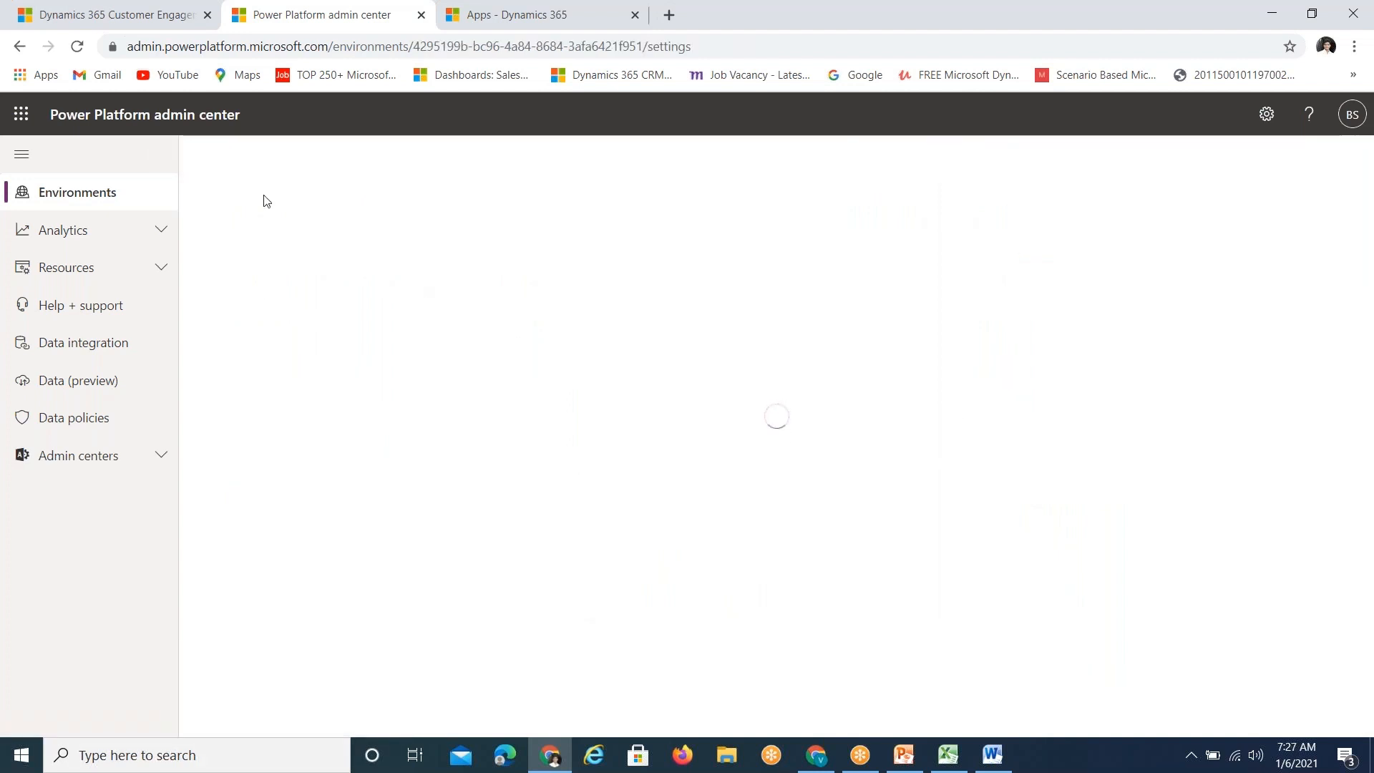
left_click(141, 191)
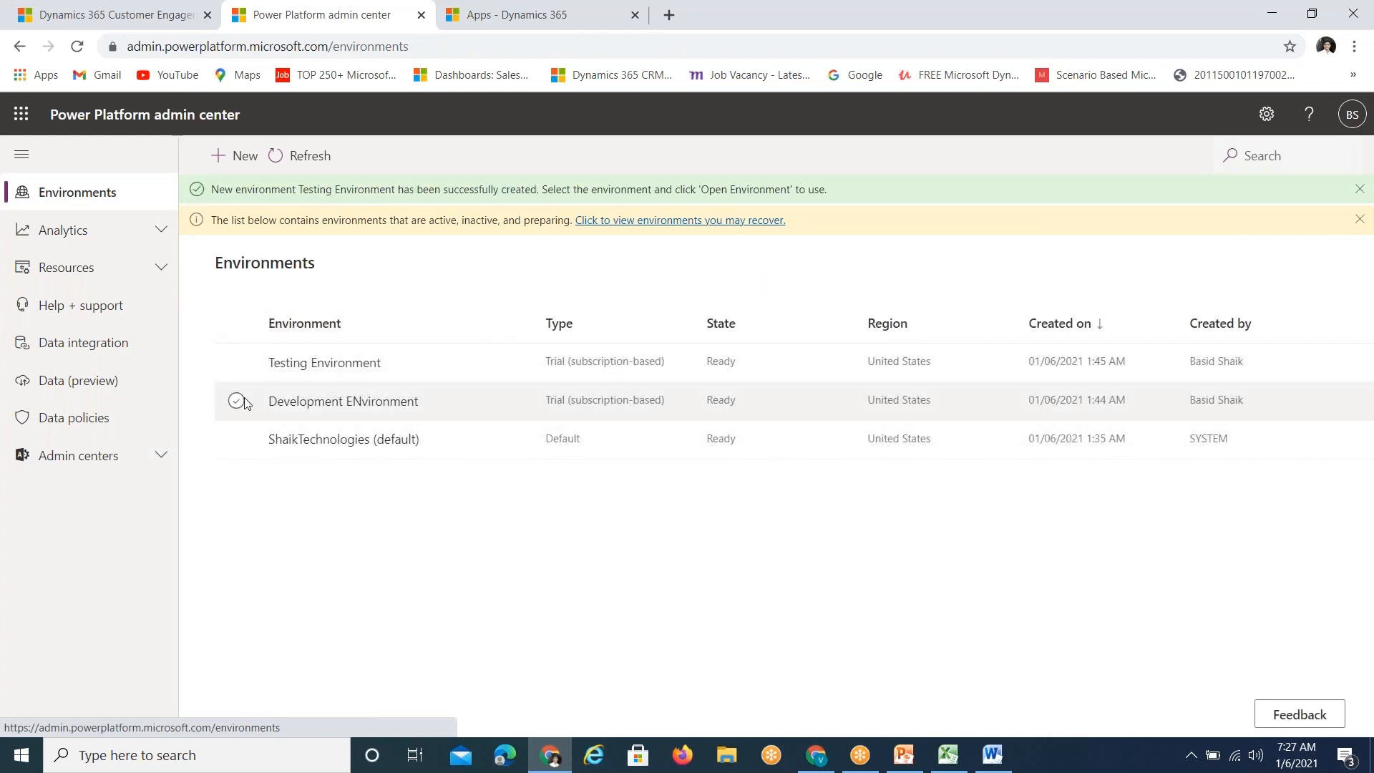
left_click(242, 399)
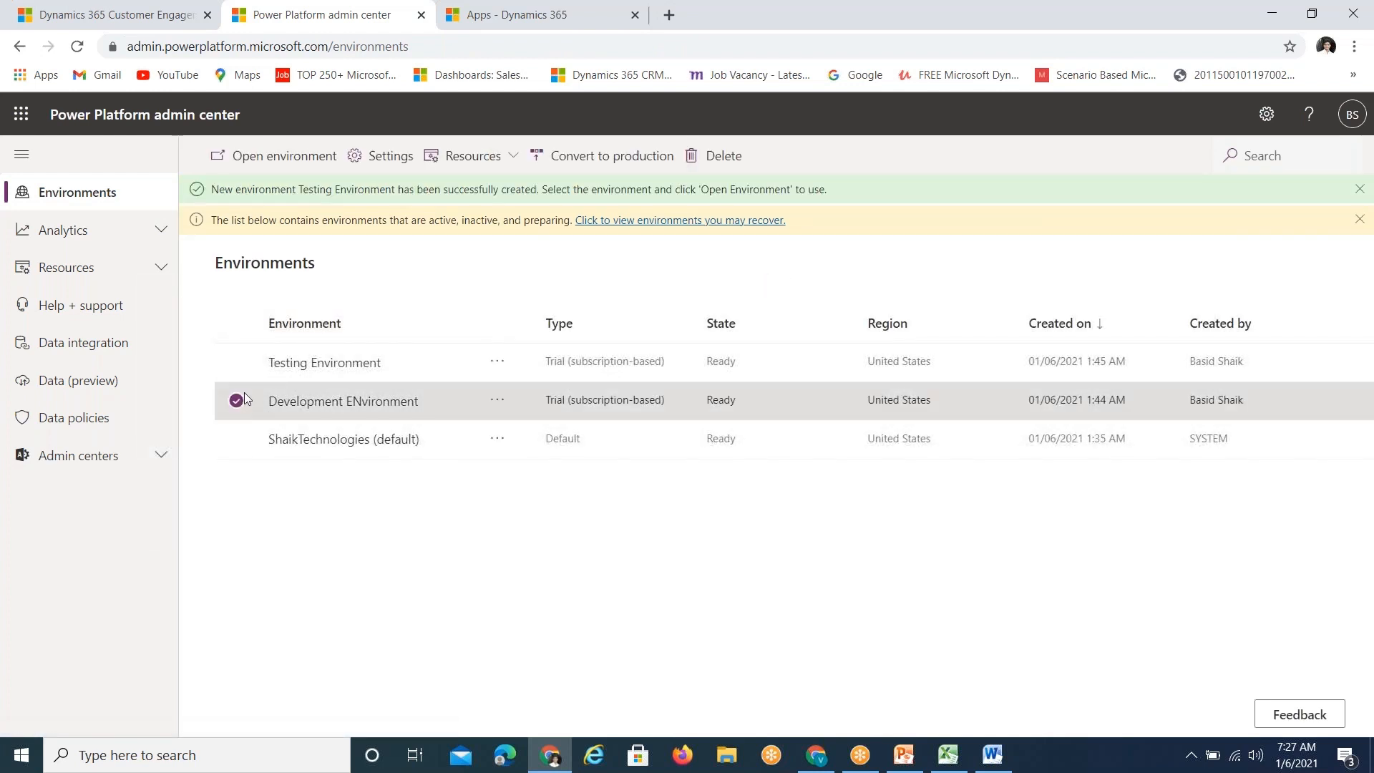
left_click(278, 160)
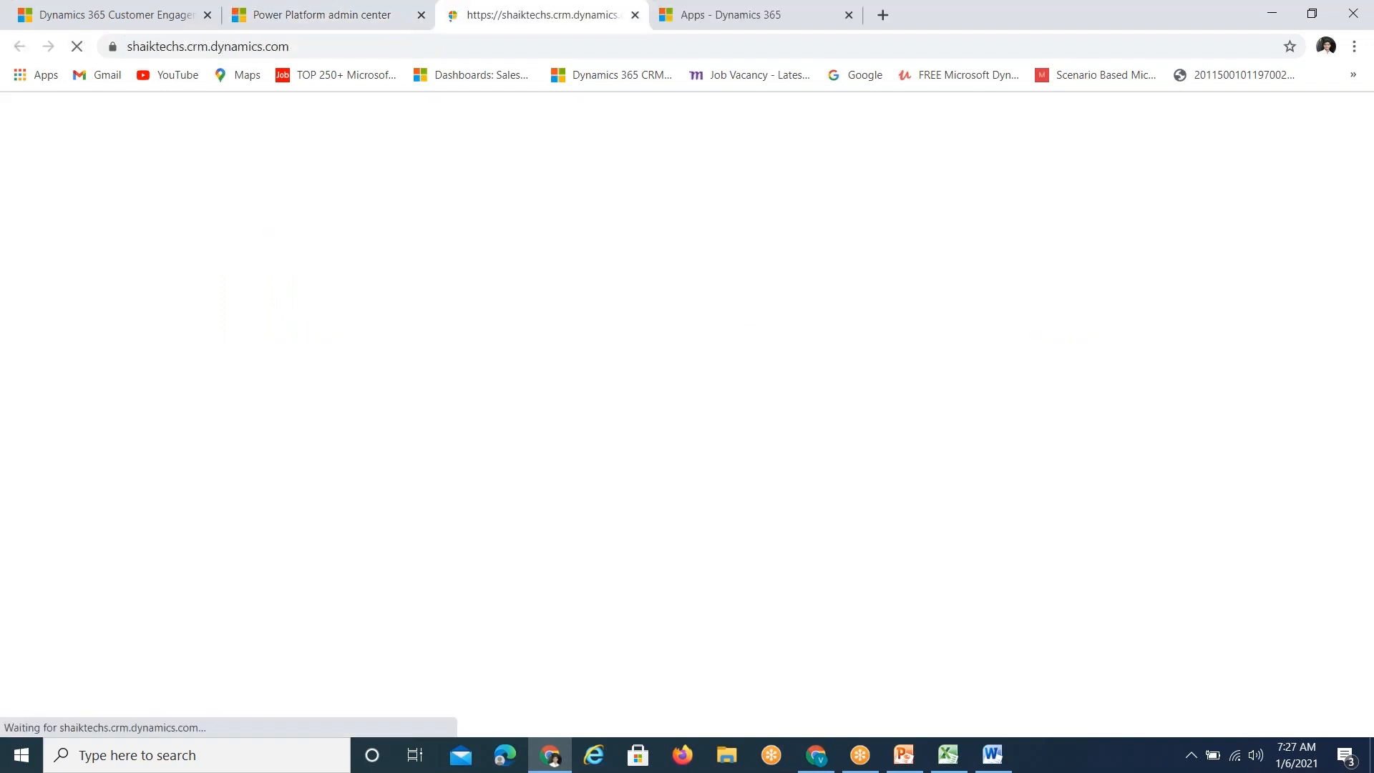